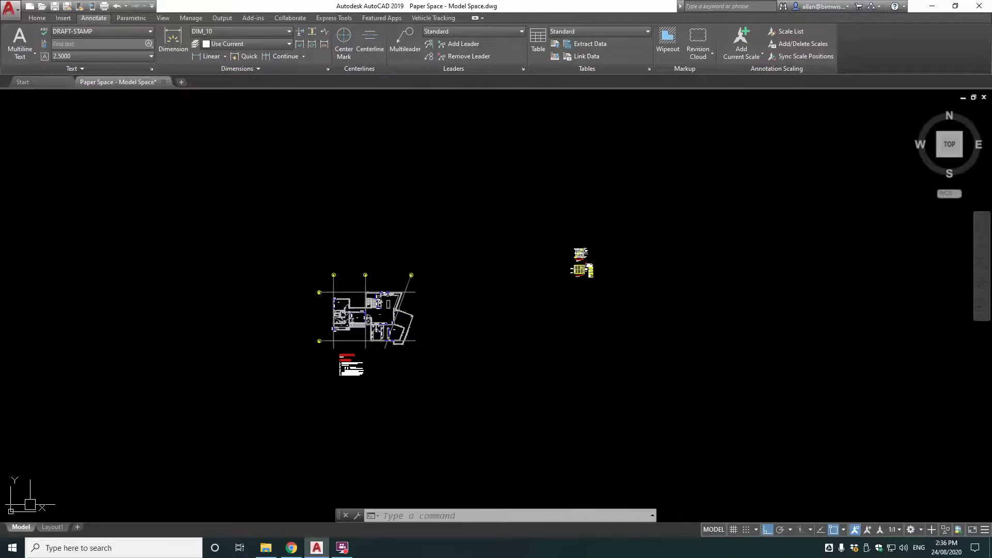
Add Layout2 using New Layout on the Layout1 tab, then go back to Model space.
mouse_move(52, 530)
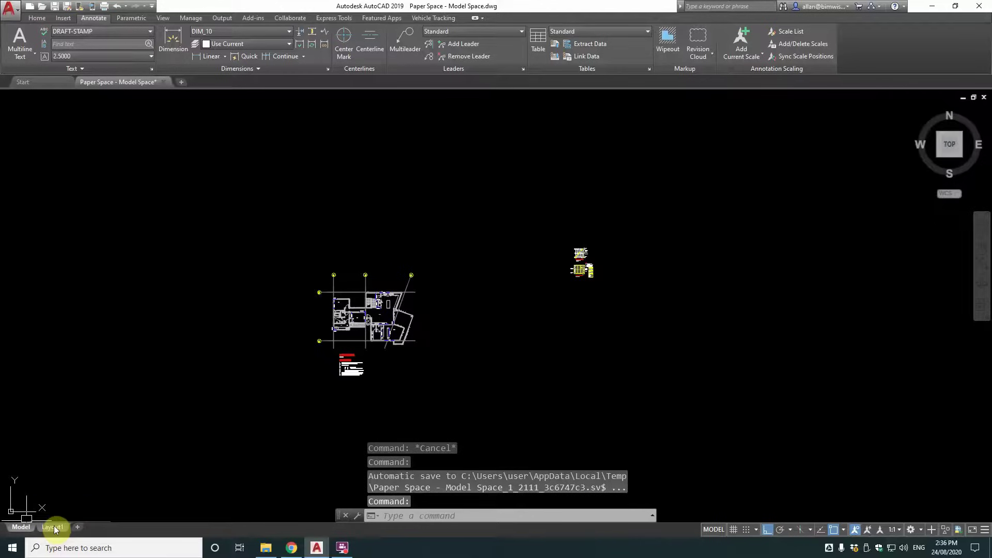
click(53, 527)
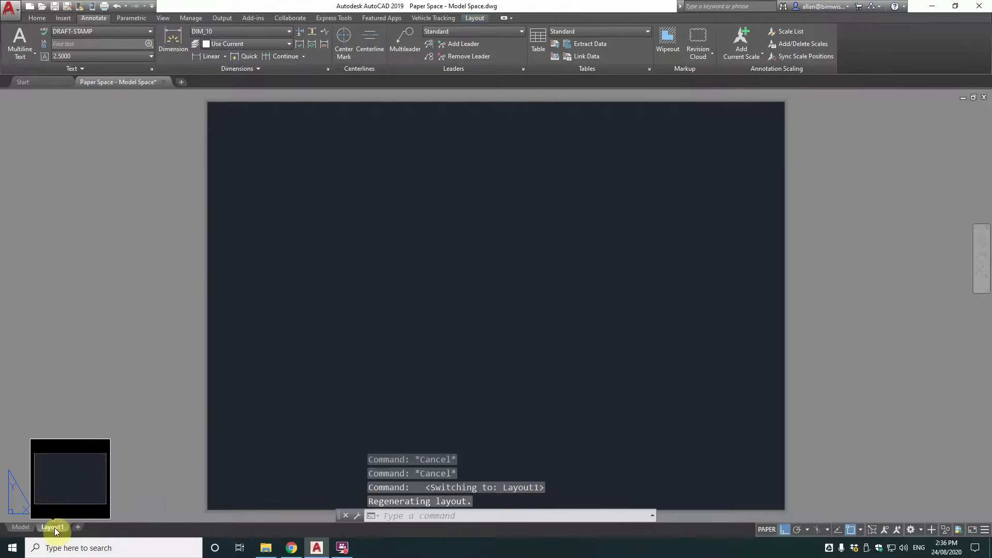
right_click(53, 528)
click(97, 355)
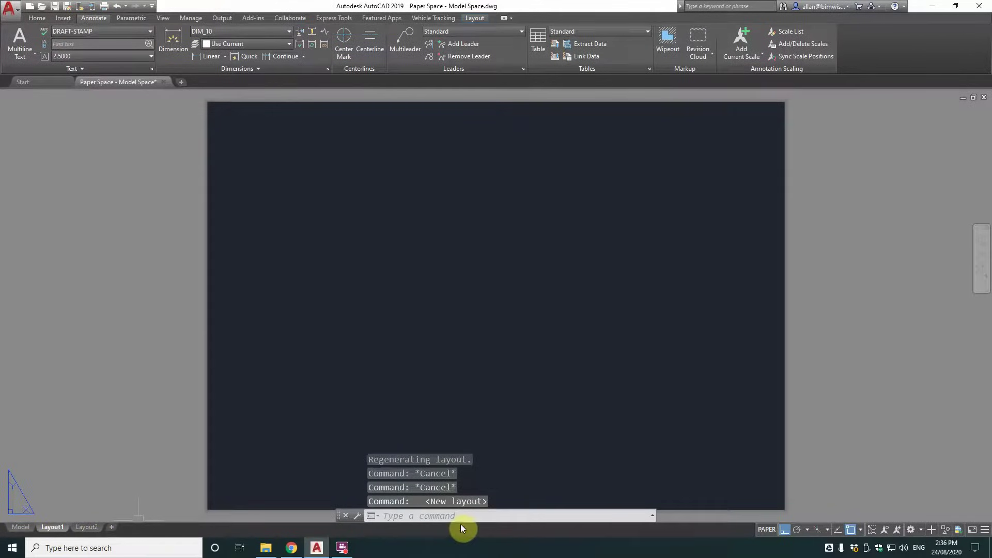
click(21, 528)
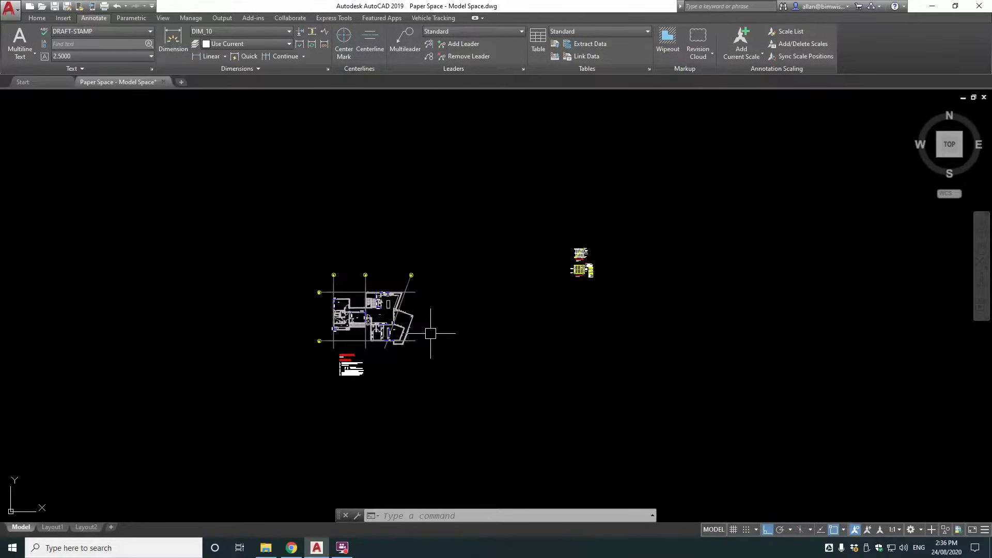
Zoom into the plan and measure the kitchen island with DI, reading 1000.
scroll(423, 320, up, 5)
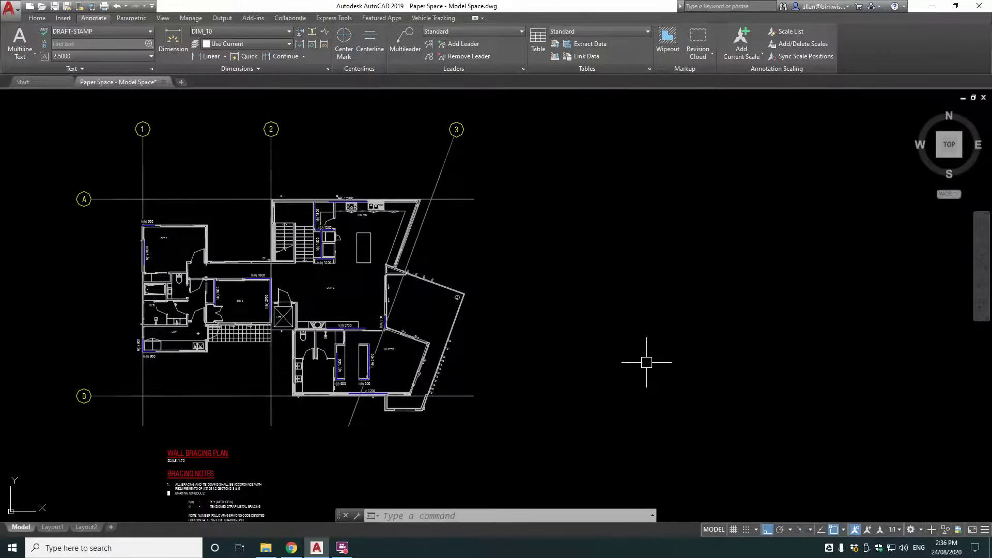
scroll(638, 355, down, 4)
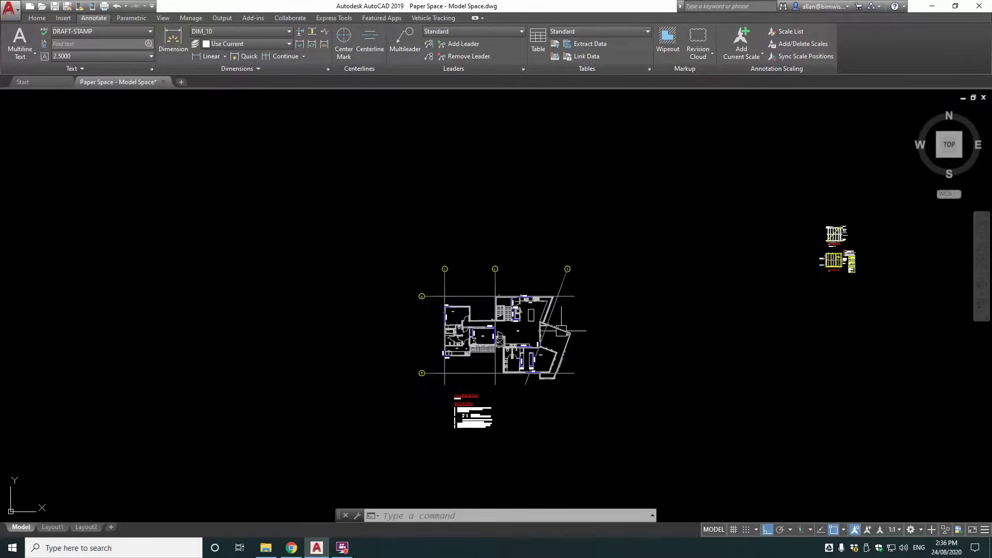
scroll(573, 290, up, 5)
scroll(597, 272, down, 5)
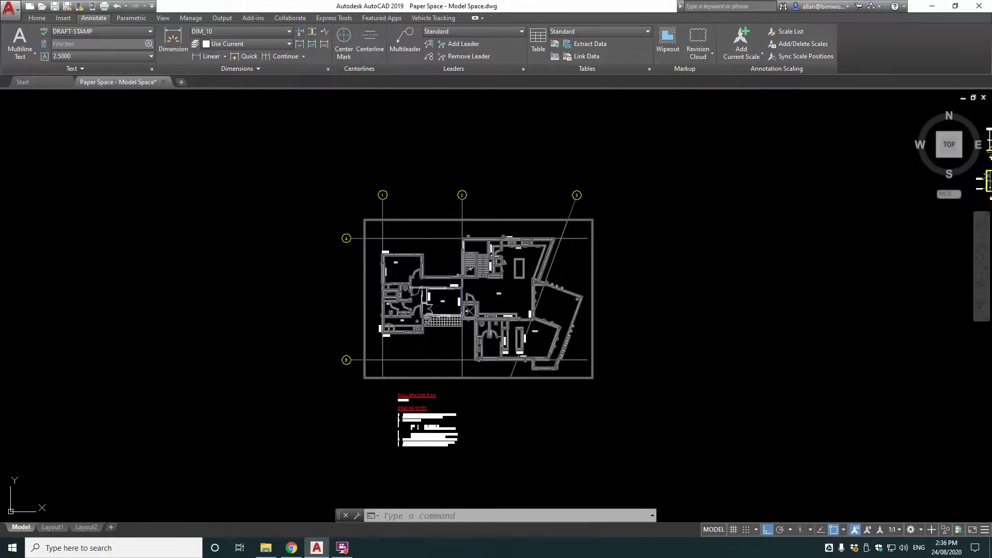
scroll(591, 258, up, 5)
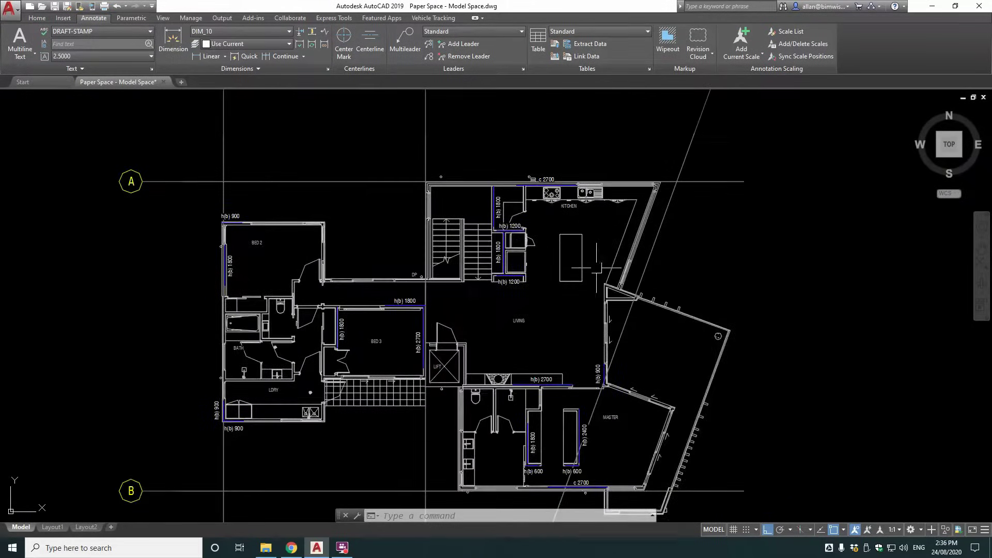
scroll(590, 264, up, 4)
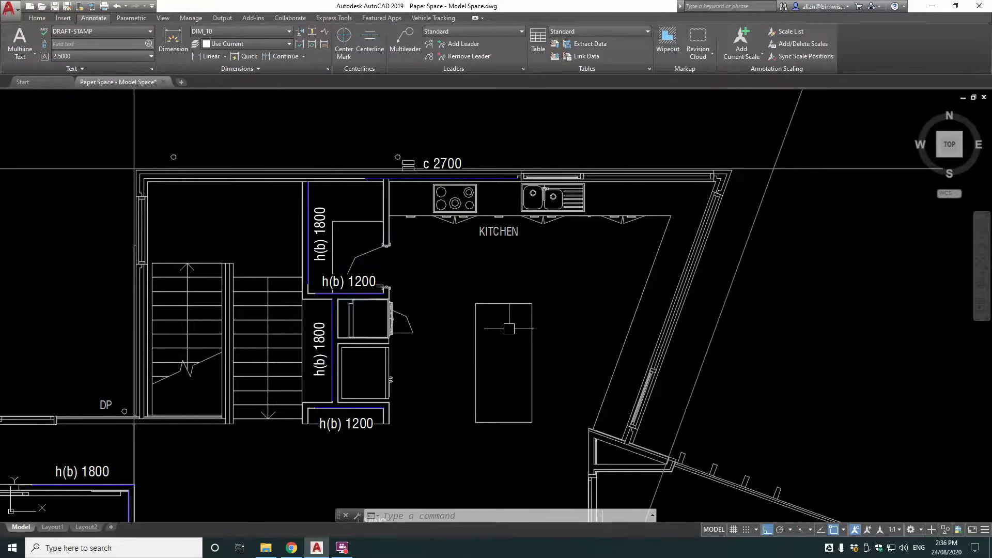
text(di)
key(Return)
click(486, 305)
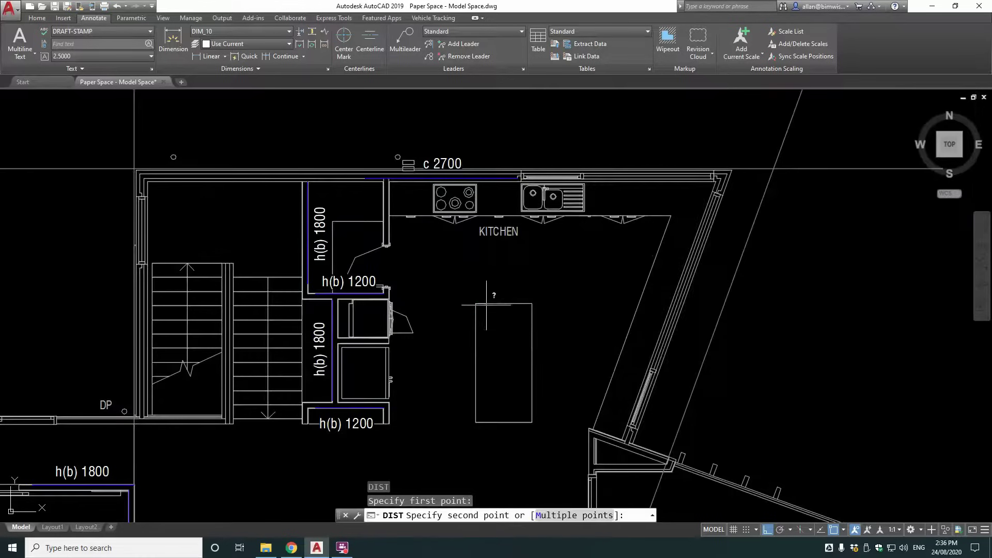
click(532, 304)
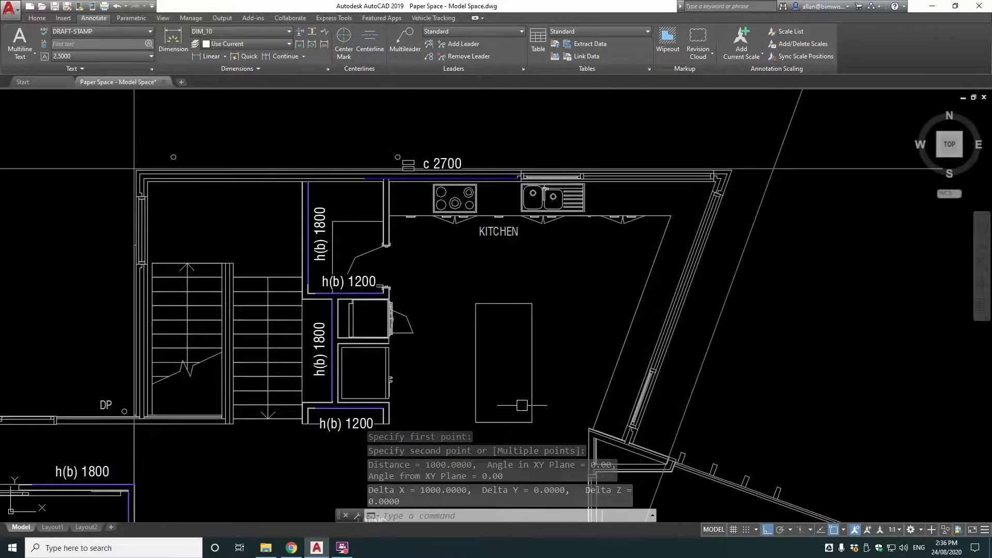
Zoom to the Type C bracing detail and measure the bottom plate thickness as 45 with DIST.
scroll(526, 353, down, 2)
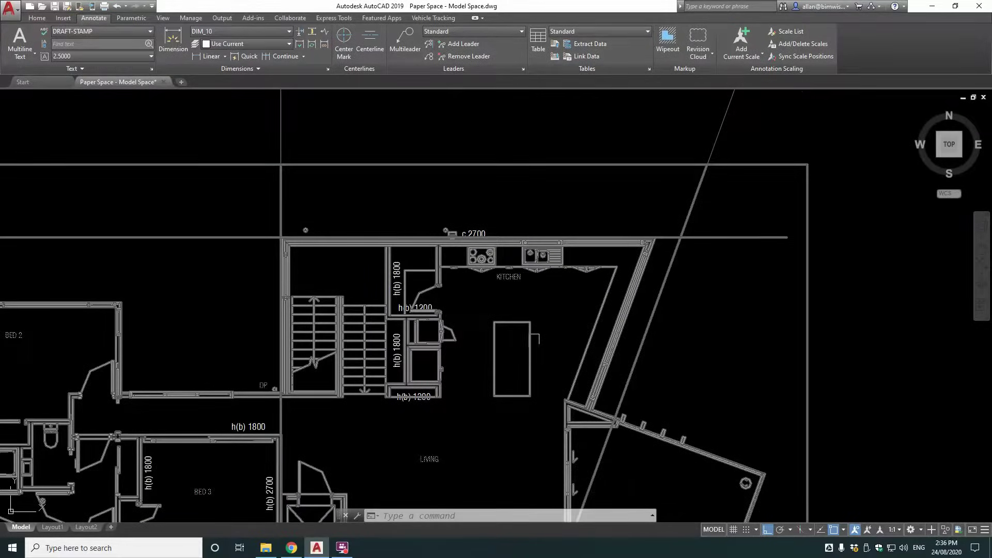
scroll(546, 334, down, 3)
scroll(383, 350, down, 3)
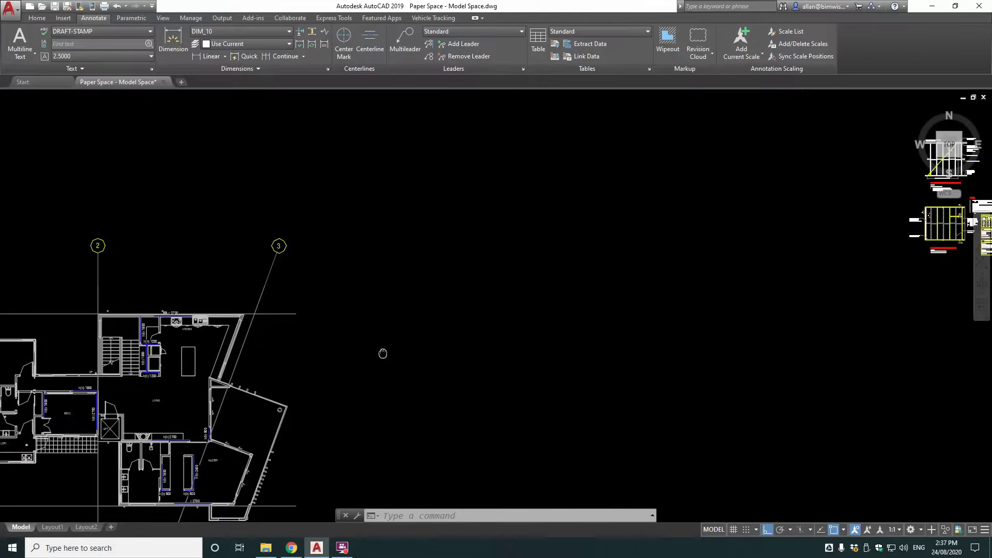
scroll(561, 296, up, 6)
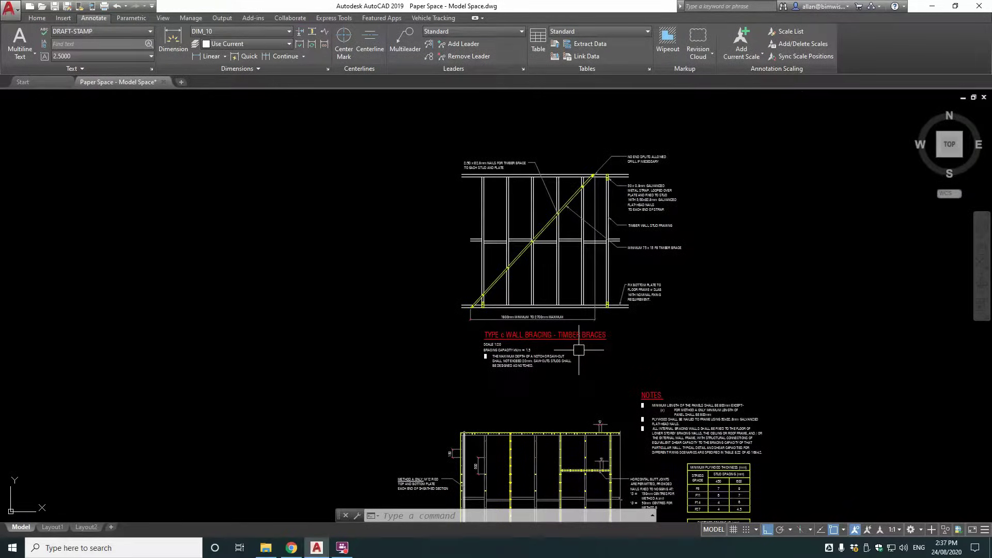
scroll(599, 350, down, 6)
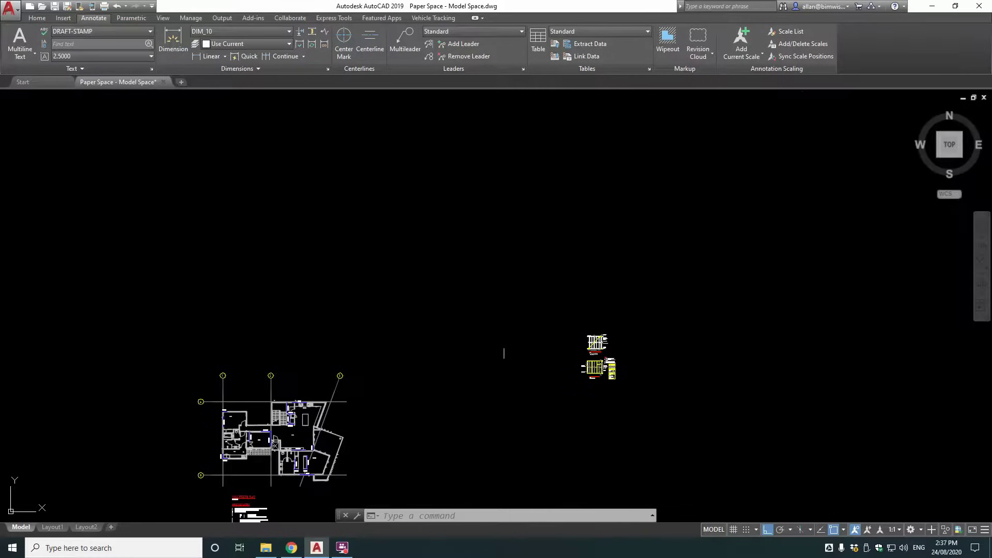
scroll(600, 339, up, 6)
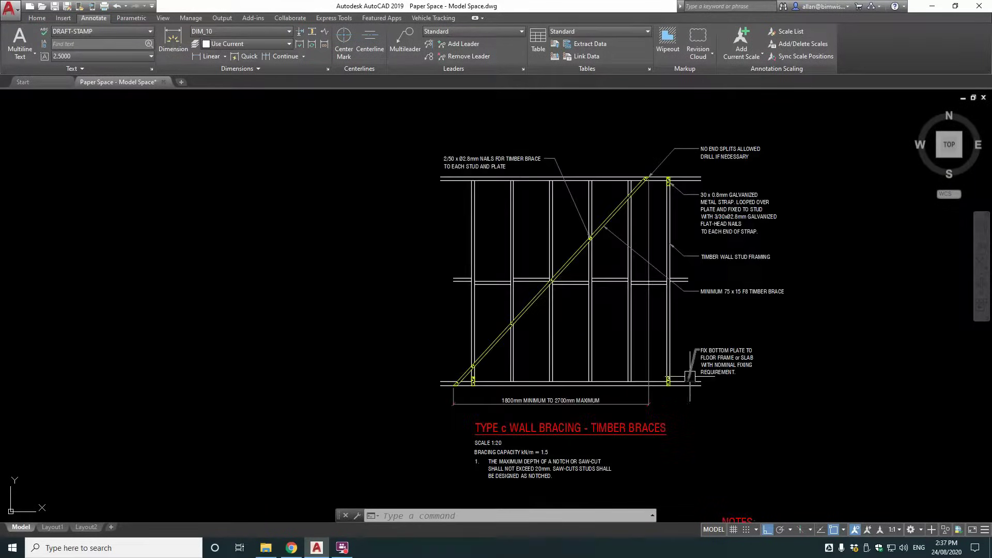
scroll(690, 380, up, 6)
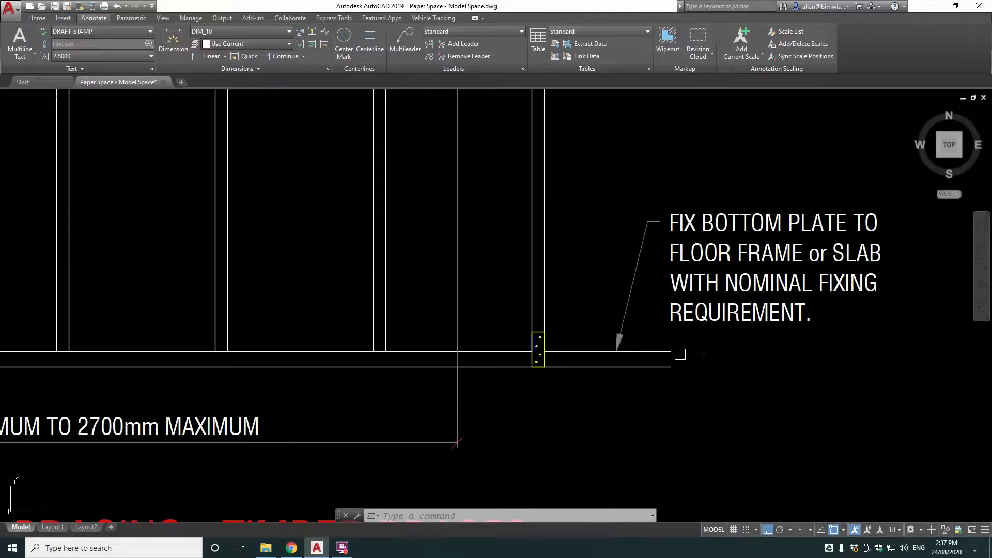
text(dist)
key(Return)
click(671, 351)
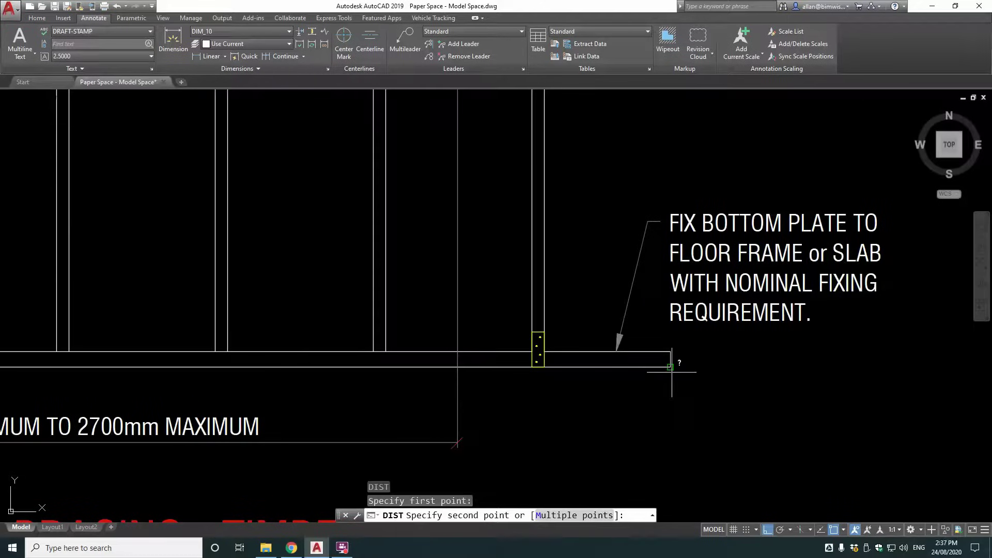
click(671, 368)
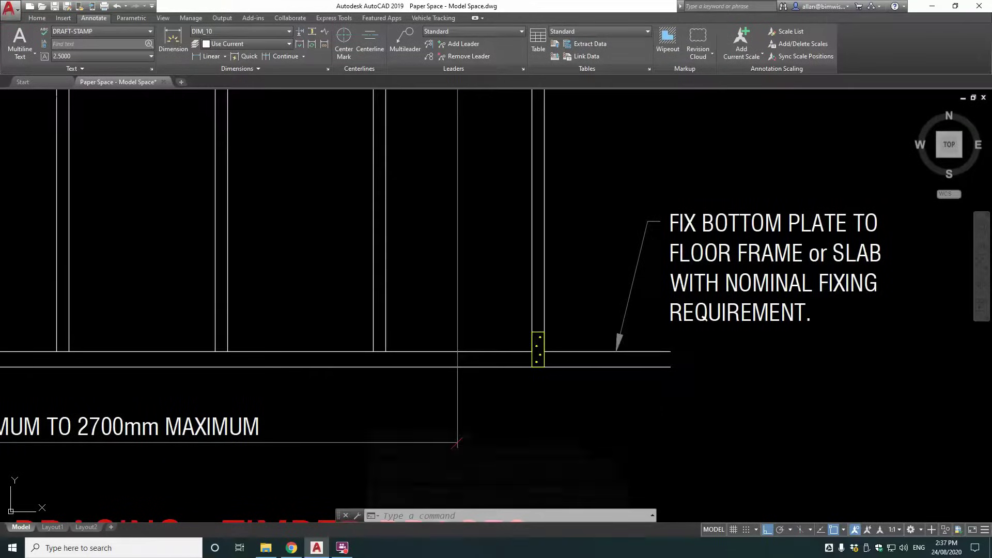
scroll(656, 395, down, 2)
scroll(656, 395, down, 5)
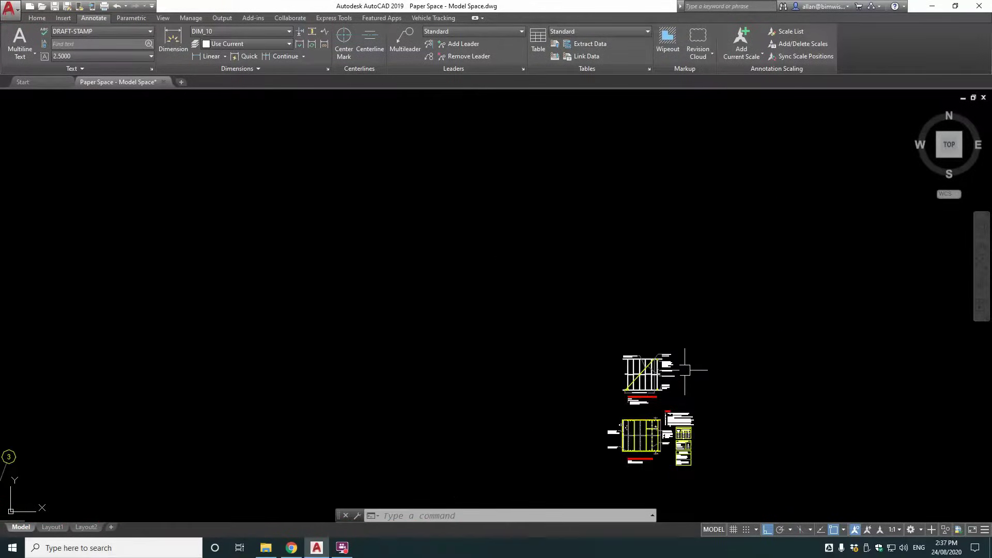
scroll(456, 473, down, 2)
scroll(623, 323, up, 6)
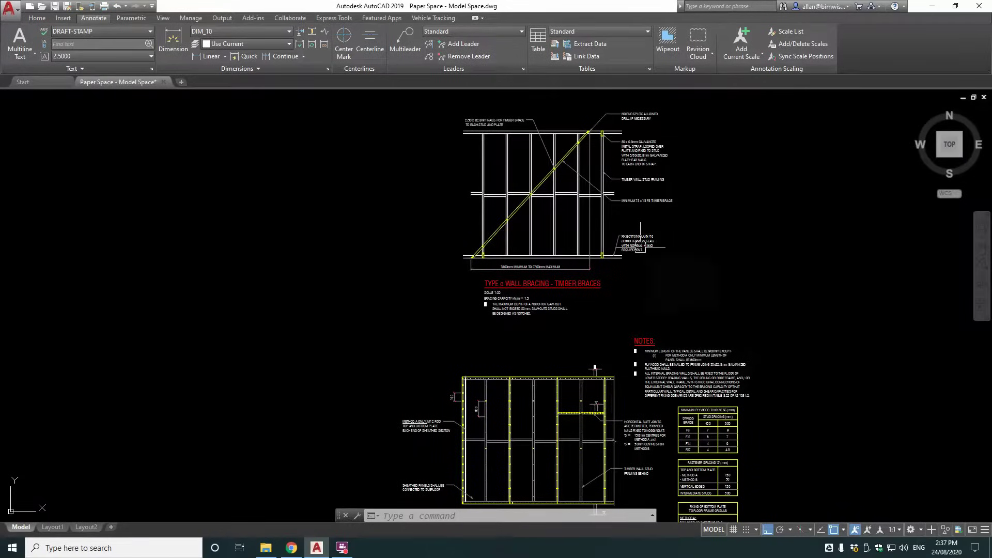
scroll(479, 273, up, 5)
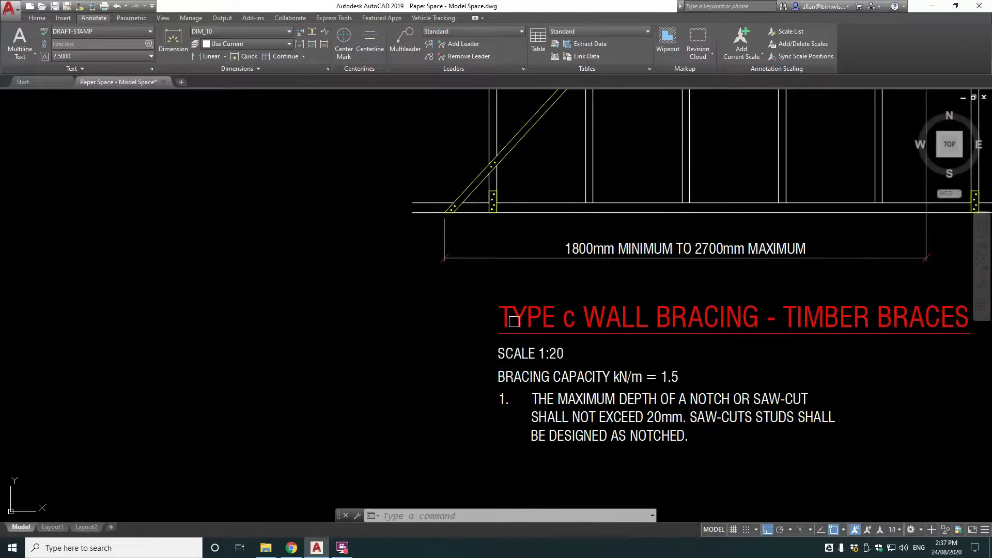
scroll(565, 355, down, 4)
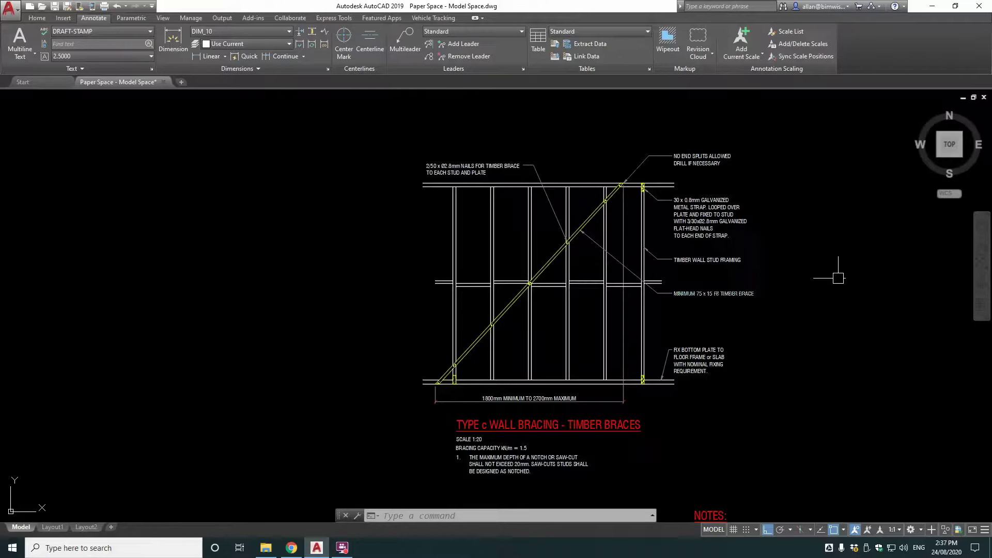
Check the properties of the TIMBER WALL STUD FRAMING note, the h(b) 1800 label and the plan reference.
mouse_move(982, 266)
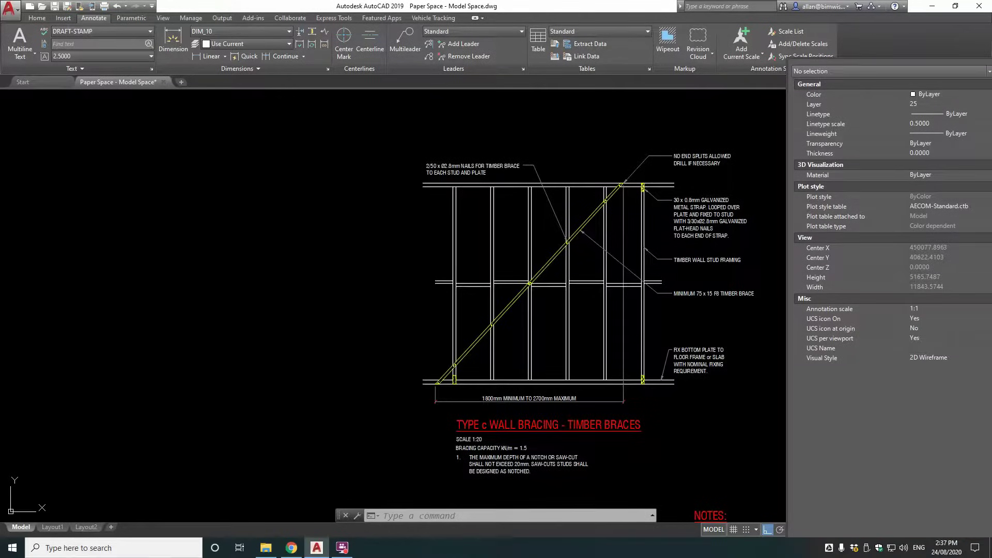
click(710, 261)
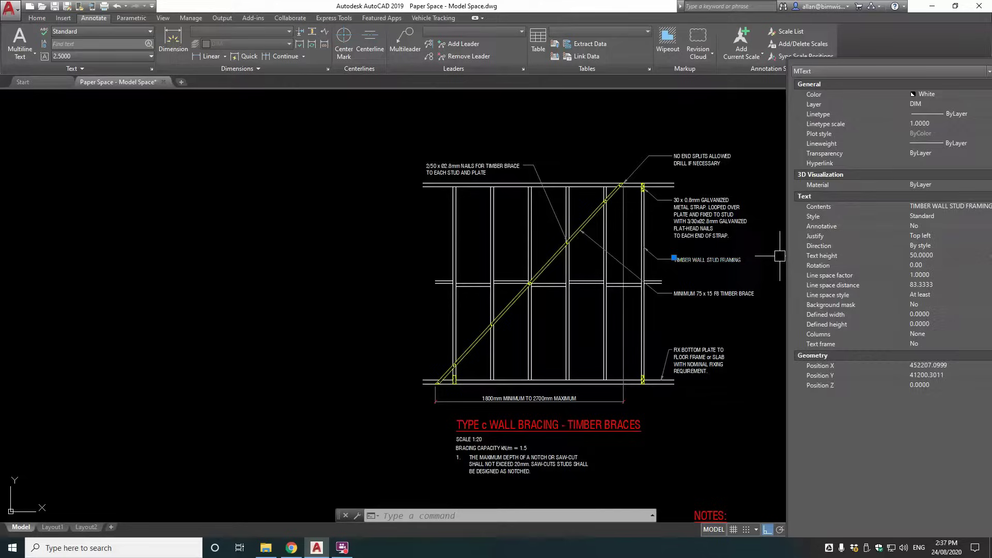
key(Escape)
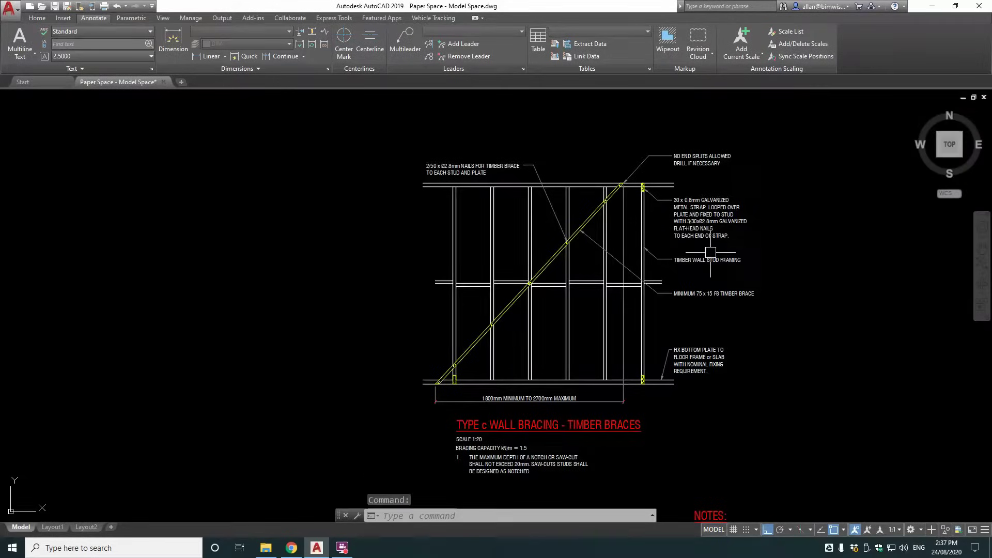
scroll(710, 252, down, 5)
scroll(428, 310, up, 10)
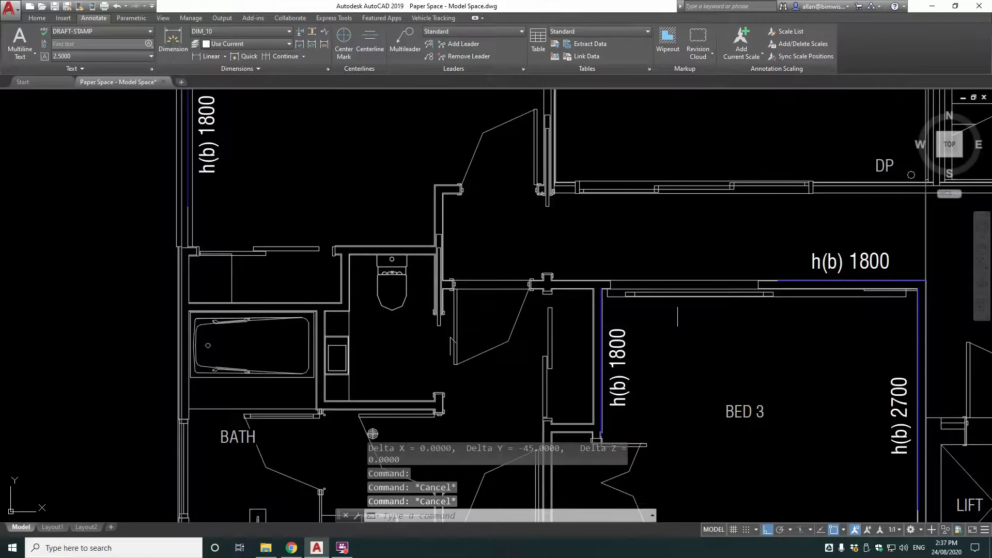
click(847, 263)
key(ctrl+1)
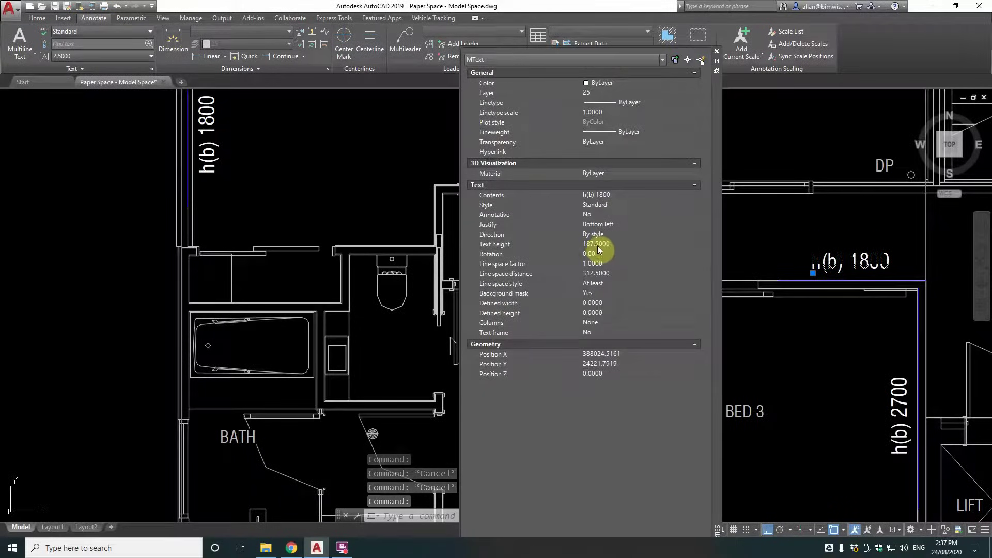
click(750, 293)
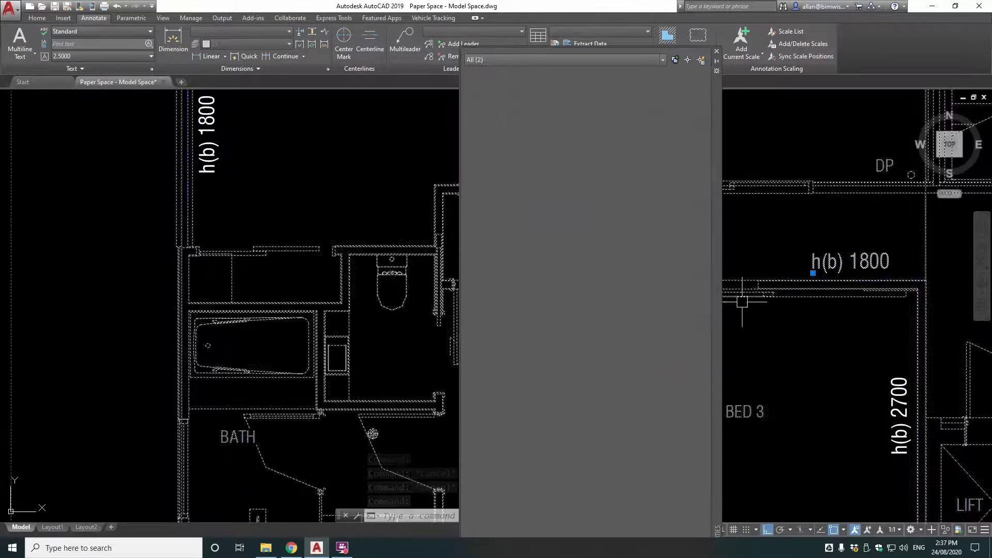
scroll(751, 291, down, 6)
Dock the Properties panel and pan and zoom until the full floor plan and notes are centred.
double_click(718, 144)
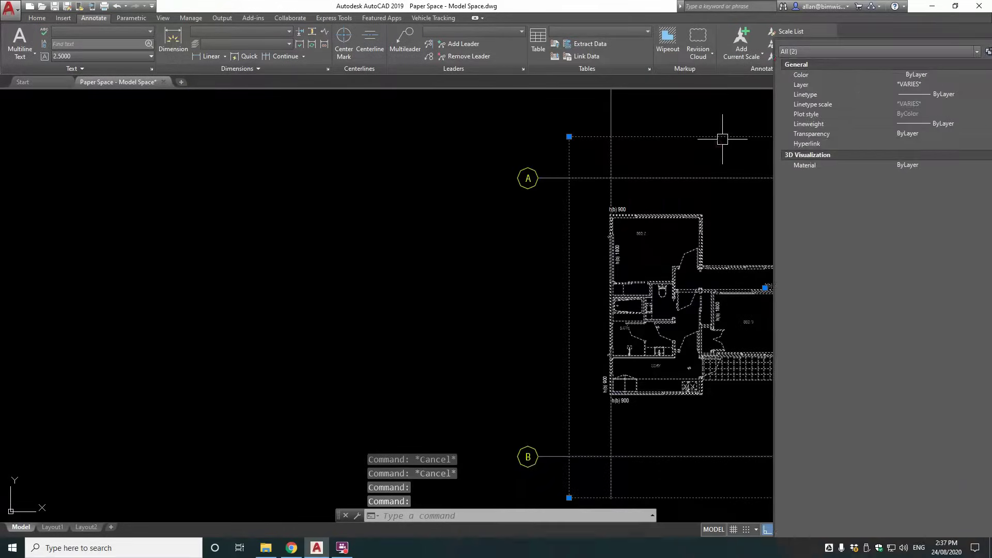
middle_drag(724, 455, 713, 143)
scroll(636, 233, up, 5)
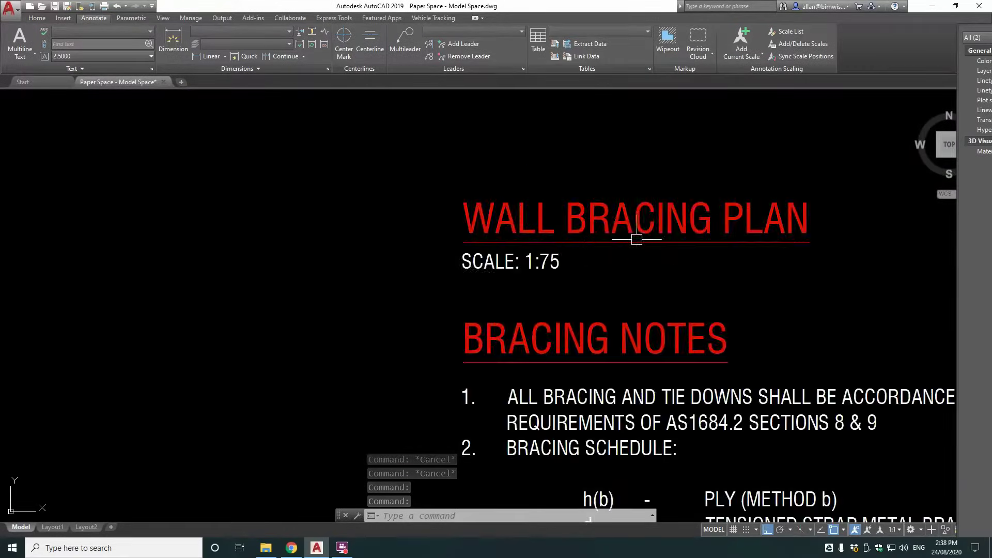
scroll(631, 215, down, 8)
middle_drag(702, 197, 605, 345)
key(Escape)
key(Escape)
middle_drag(822, 226, 609, 241)
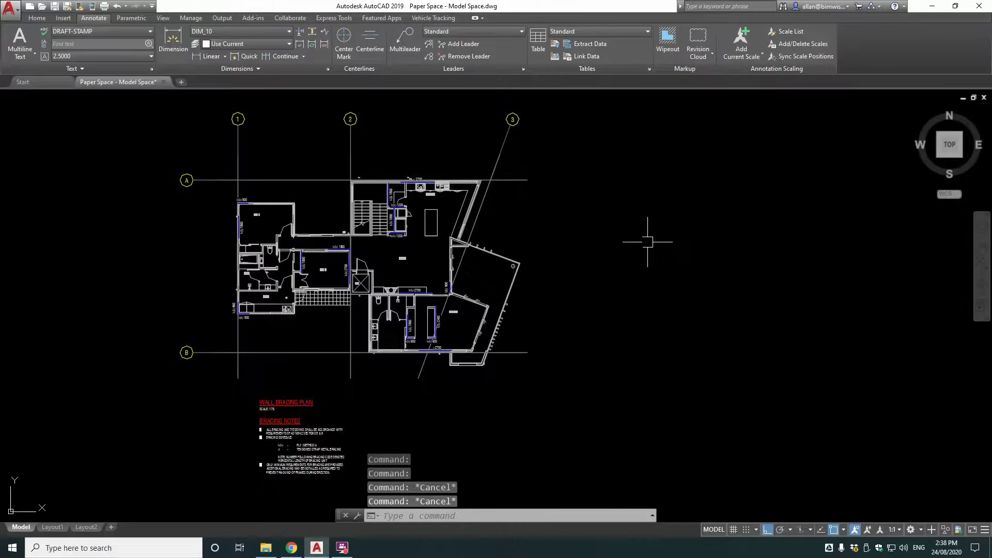
scroll(643, 233, down, 5)
middle_drag(637, 228, 557, 282)
scroll(556, 282, up, 2)
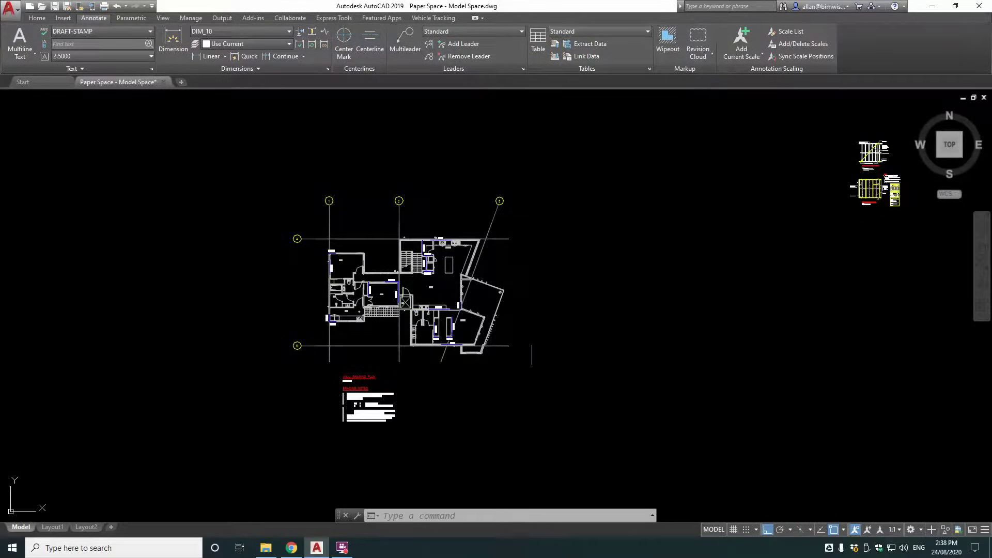
Rename Layout1 to 'S06 - WALL BRACING PLAN'.
click(55, 526)
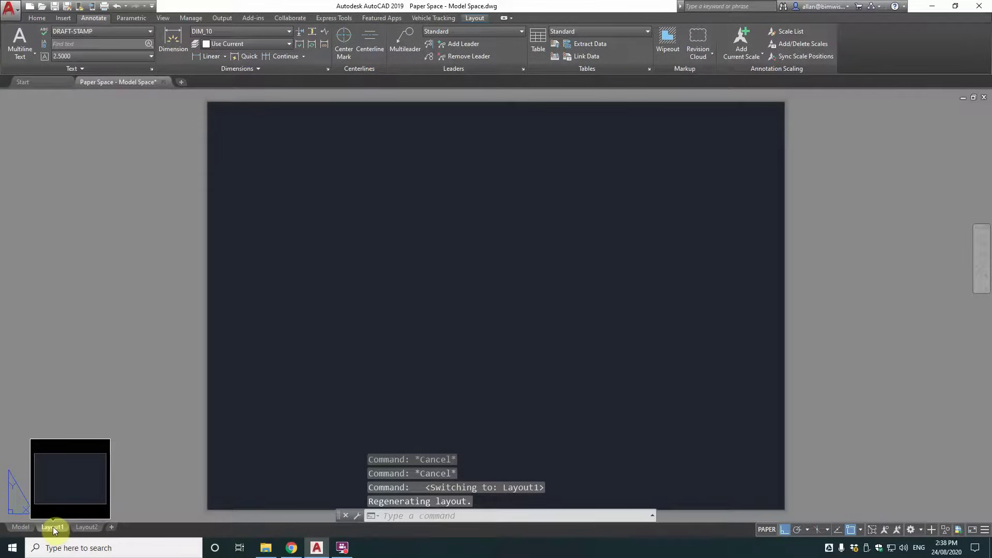
double_click(53, 526)
text(S06)
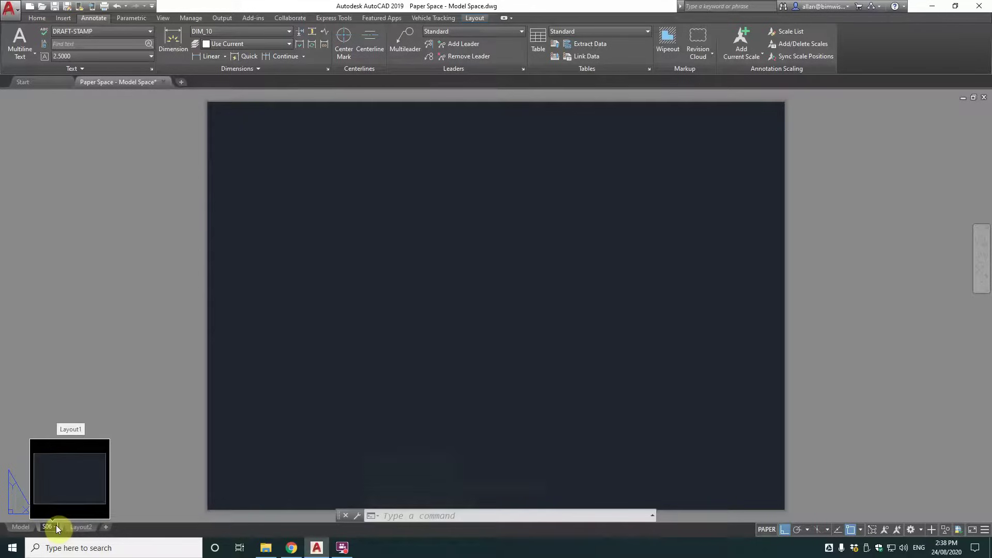
text( - WALL BNACING PLAN)
key(Return)
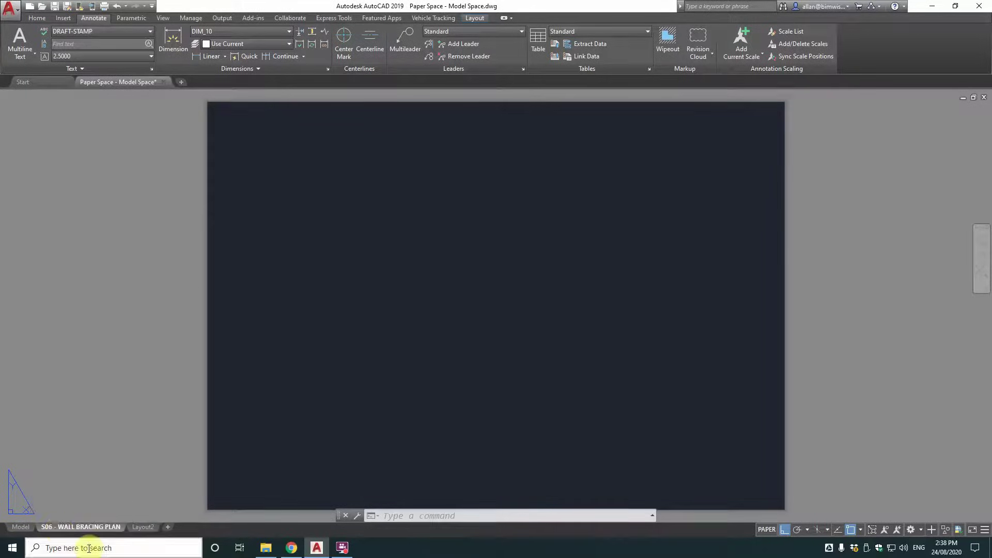
Delete Layout2, confirming the permanent deletion.
right_click(143, 528)
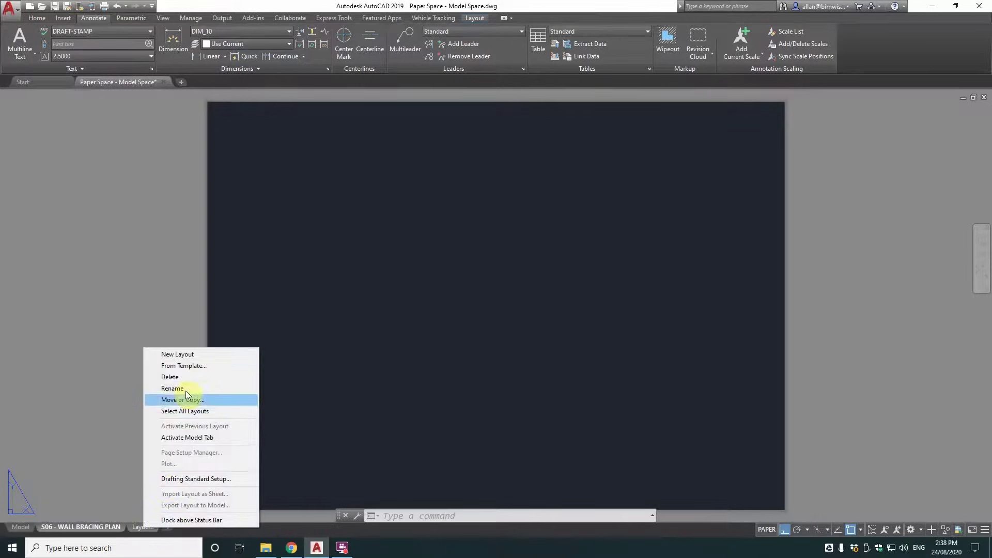
click(199, 377)
click(517, 306)
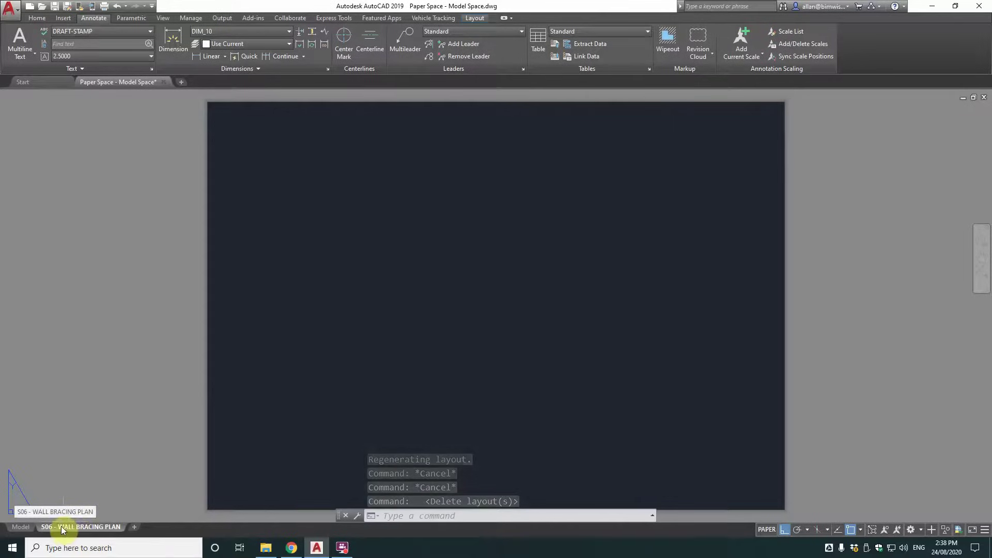
click(320, 387)
key(Escape)
key(Escape)
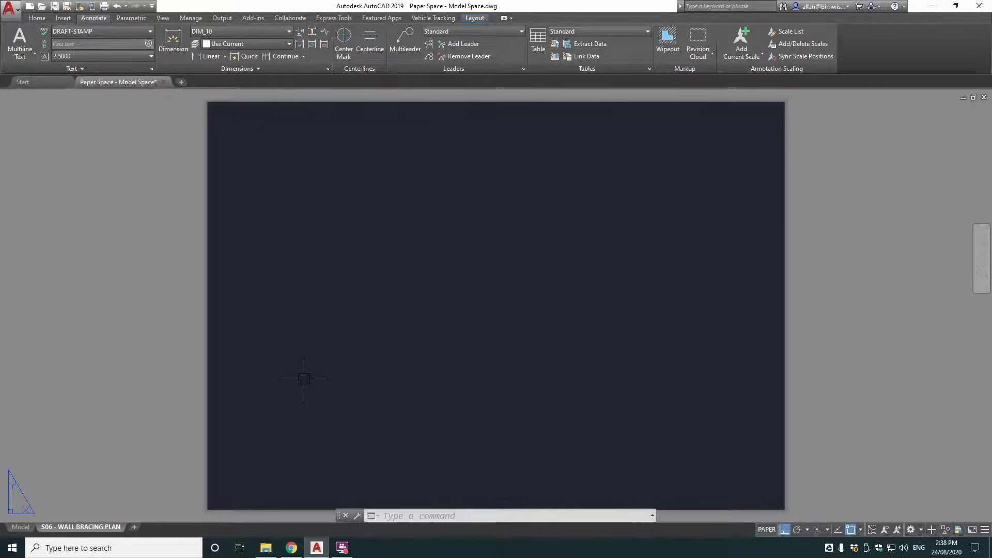
In the browser, search draftsperson.net for 'A1 TITLEBLOCKS'.
click(291, 548)
scroll(324, 216, up, 6)
scroll(324, 215, up, 1)
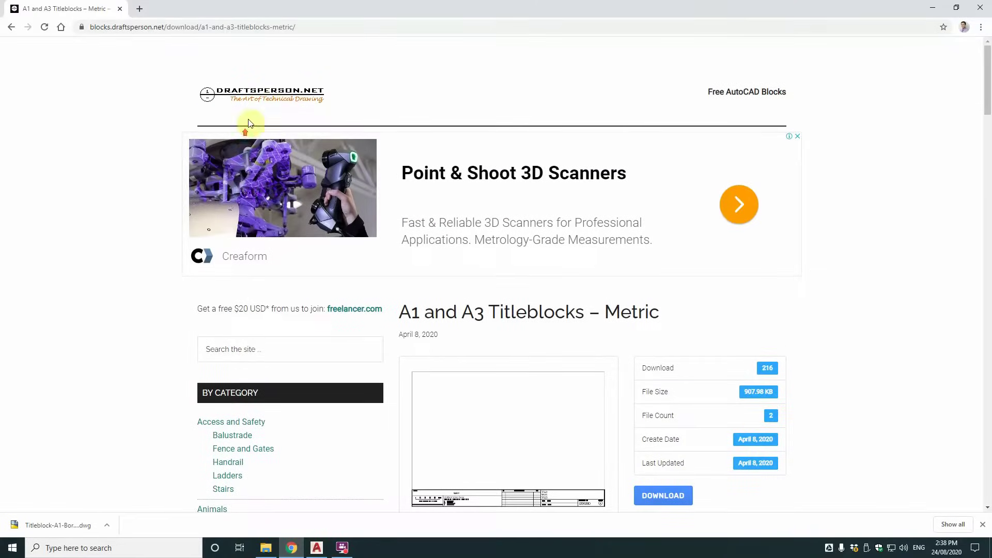
click(281, 103)
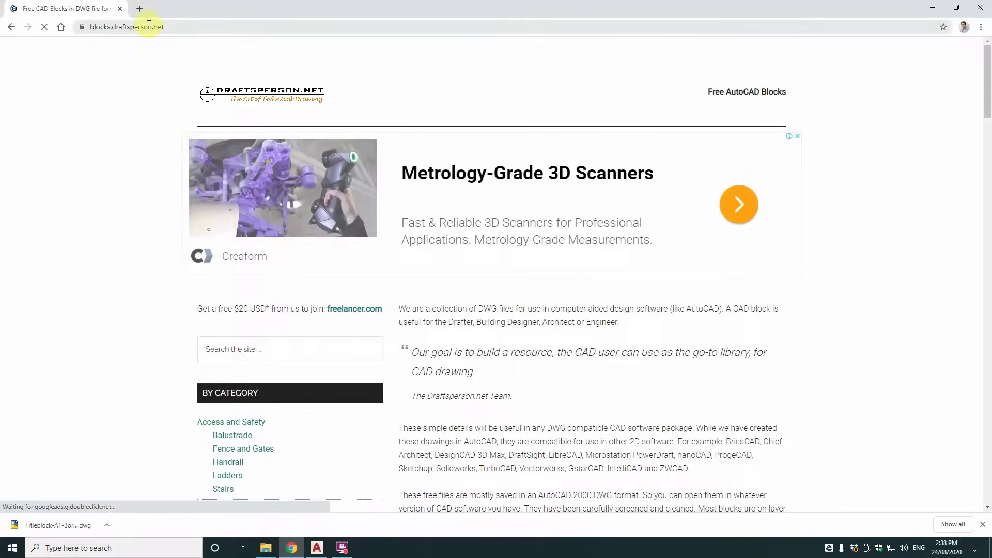
click(236, 349)
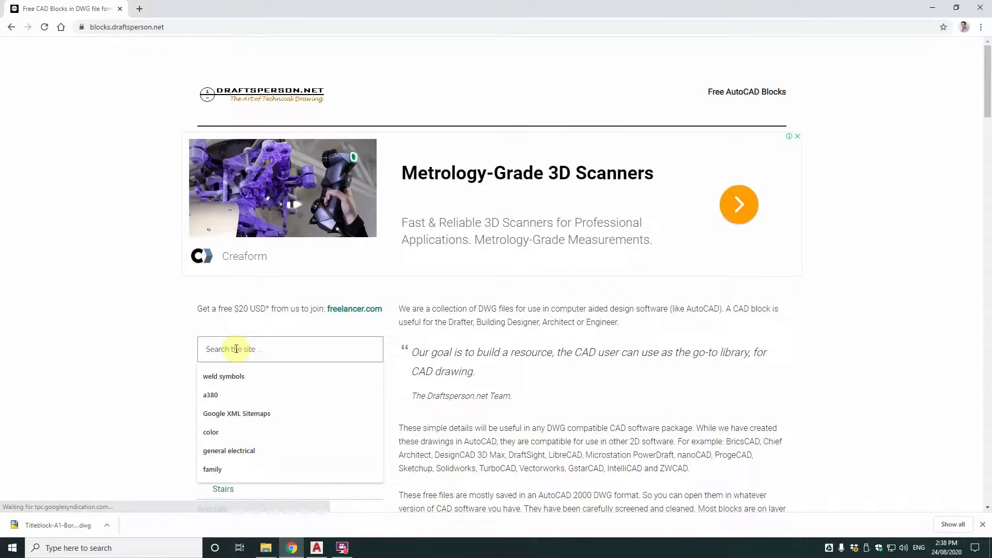
text(A1 TITL)
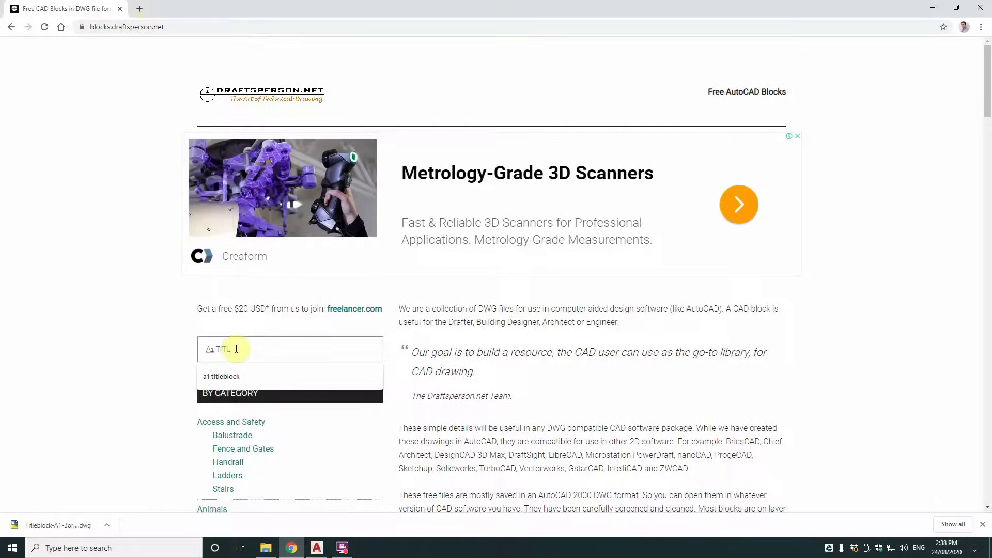
text(EBLOCKS)
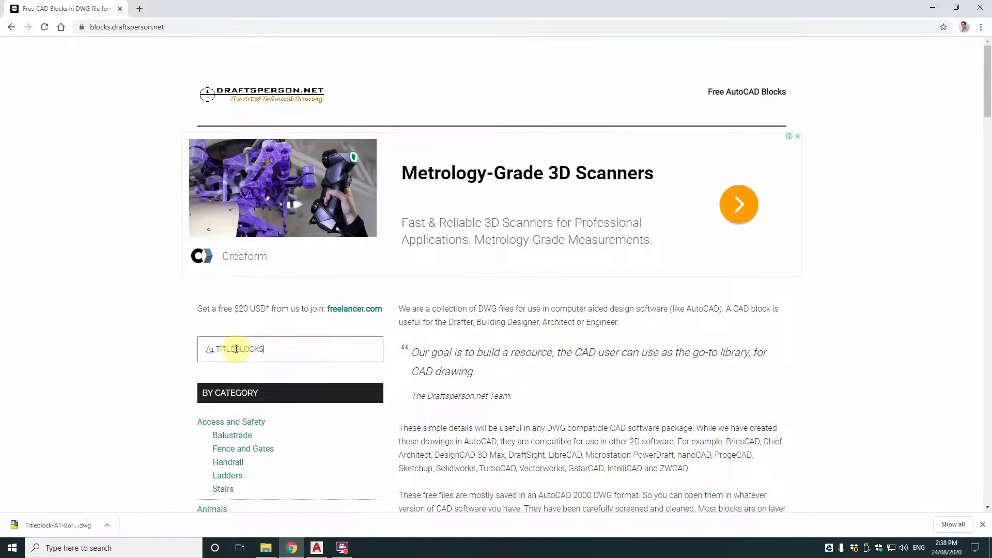
key(Return)
Get Titleblock-A1-Borderless.dwg from the A1 and A3 Titleblocks – Metric page's attached files.
scroll(235, 344, down, 6)
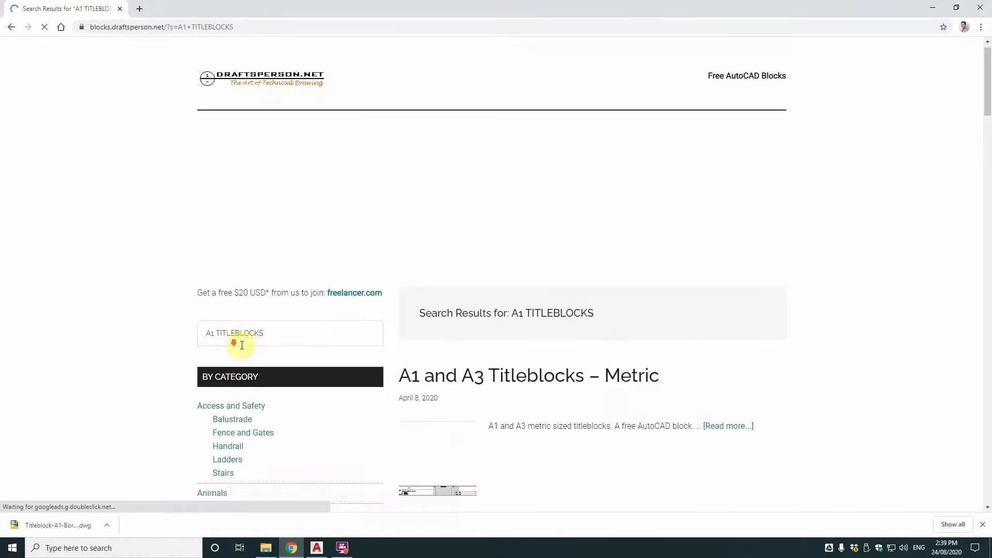
scroll(563, 224, up, 3)
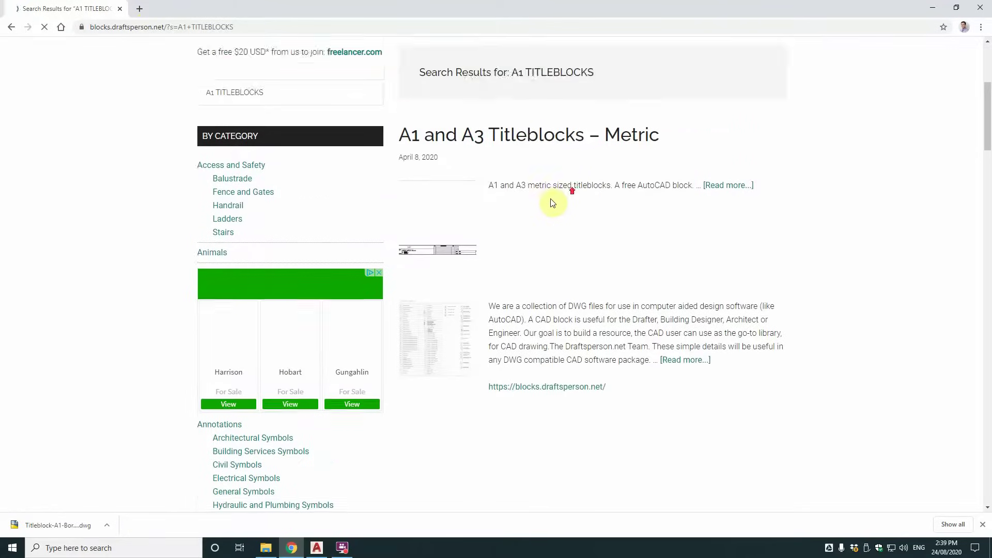
click(570, 238)
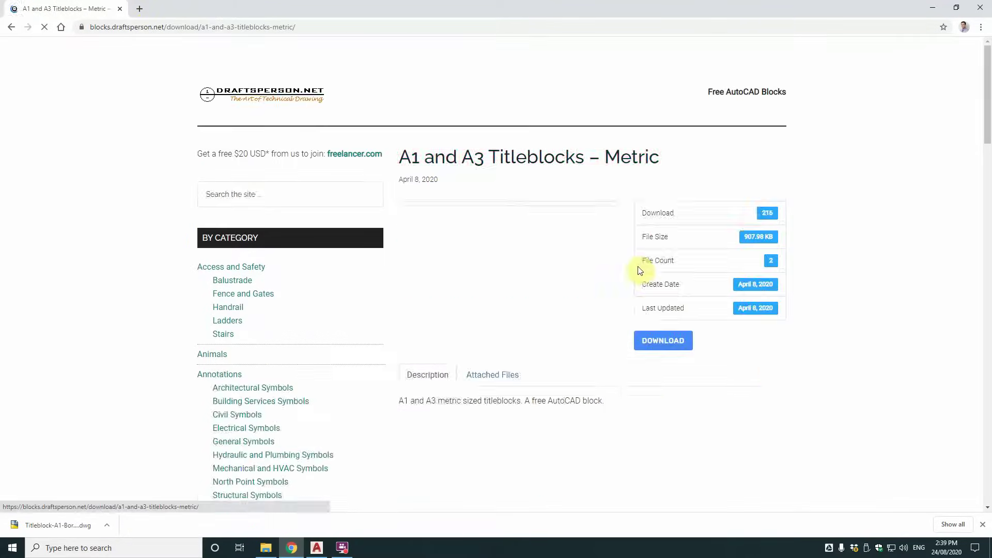
scroll(559, 327, down, 4)
click(495, 356)
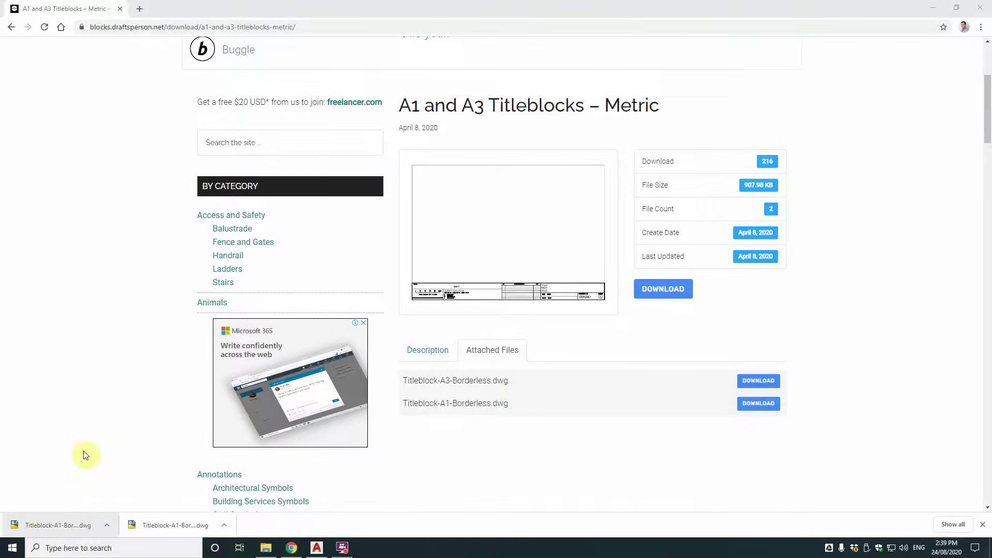
click(933, 8)
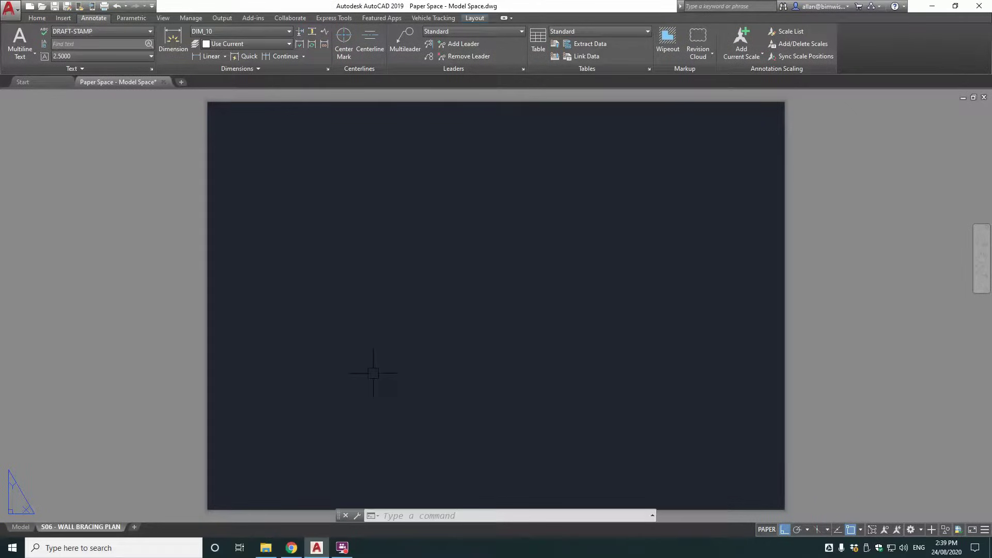
Insert Titleblock-A1-Borderless.dwg with I, redefine the existing block, and place it on the sheet.
text(I)
key(Return)
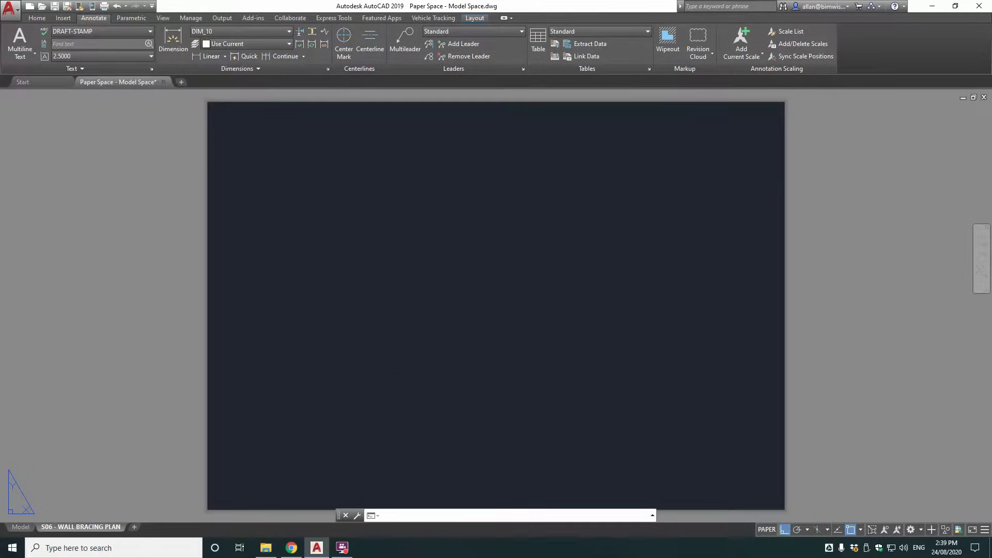
click(716, 159)
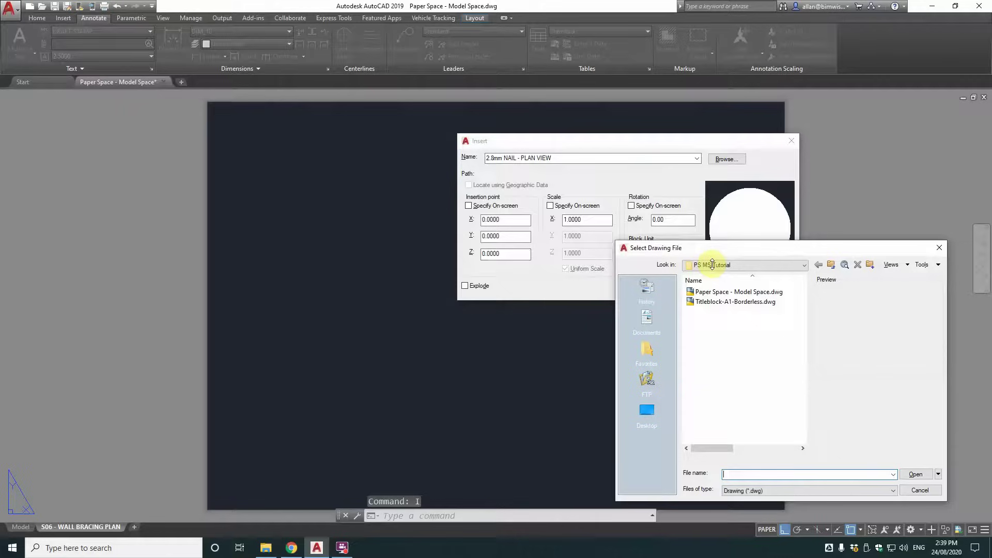
click(737, 305)
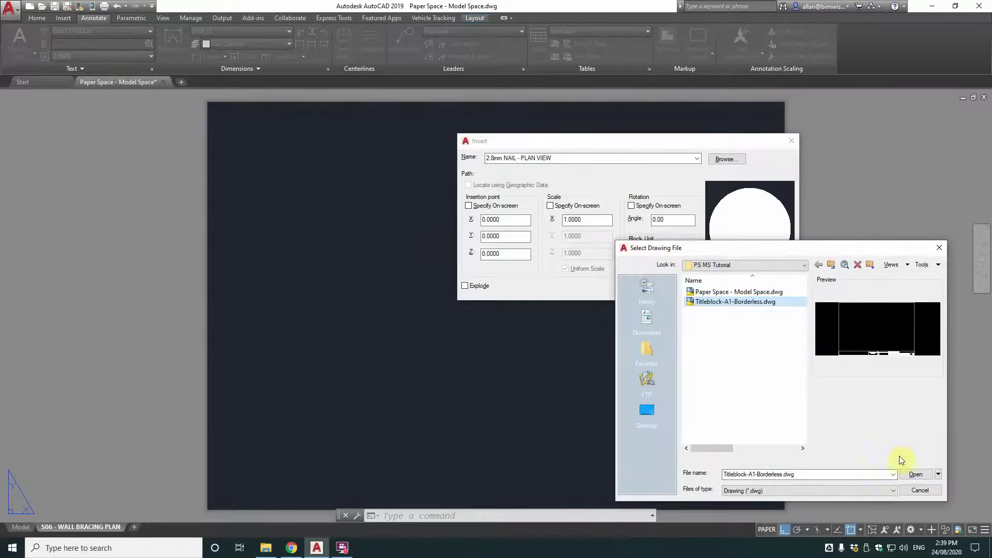
click(923, 477)
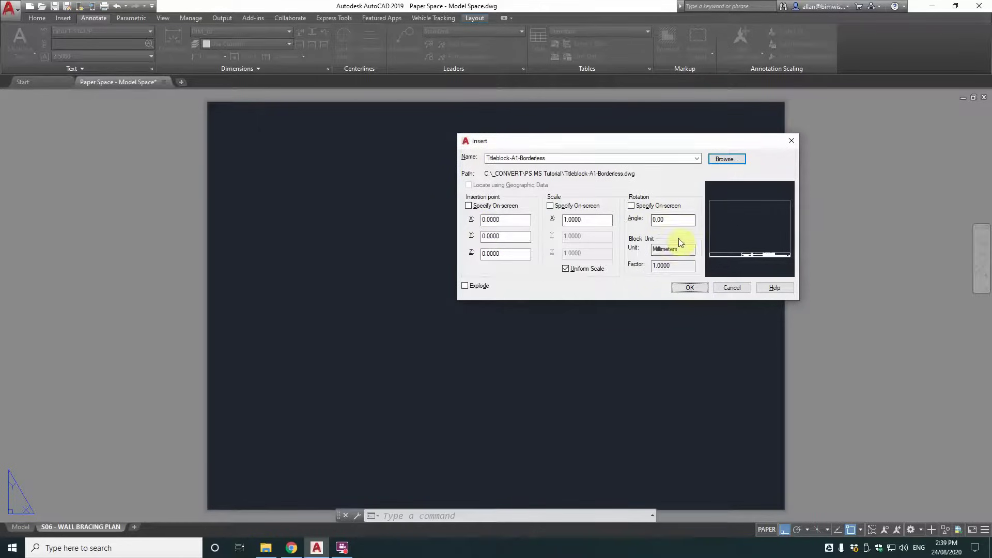
click(690, 288)
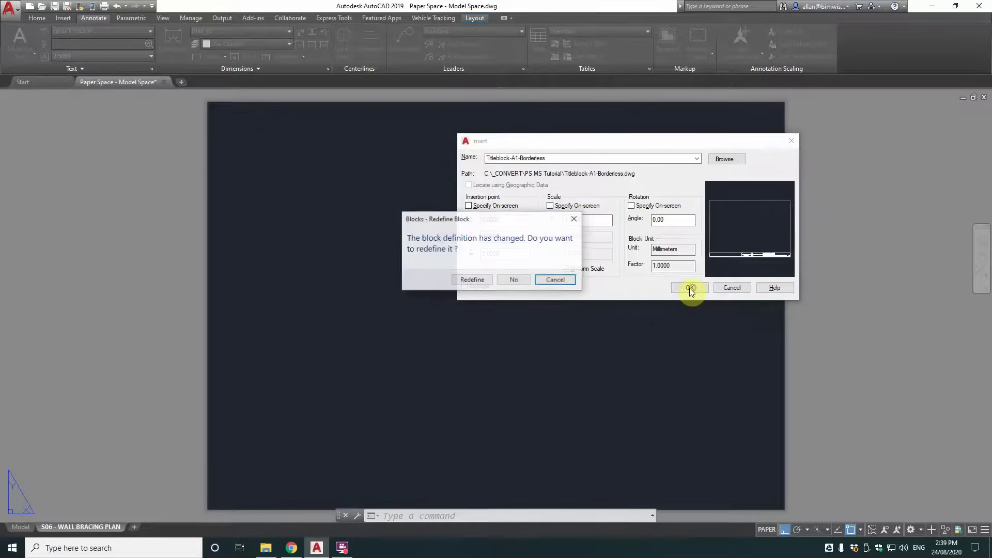
click(471, 280)
click(755, 329)
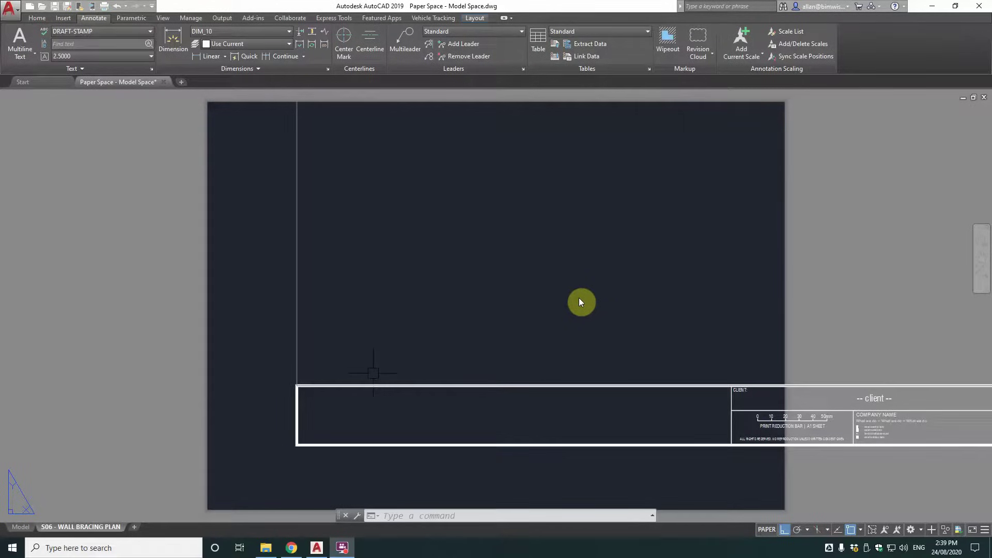
Create a new A1 PDF page setup based on the A3 PDF setup.
scroll(454, 388, down, 5)
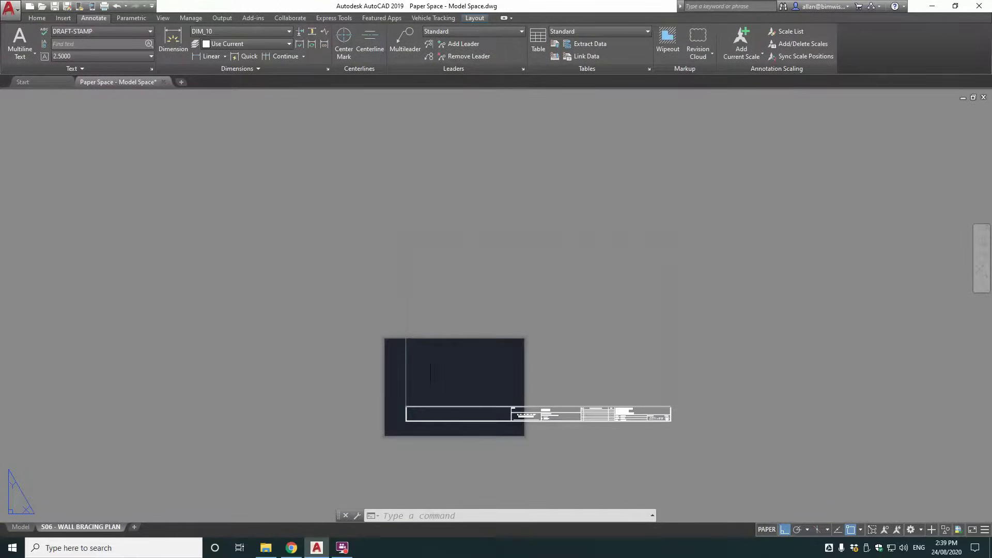
middle_drag(654, 342, 642, 365)
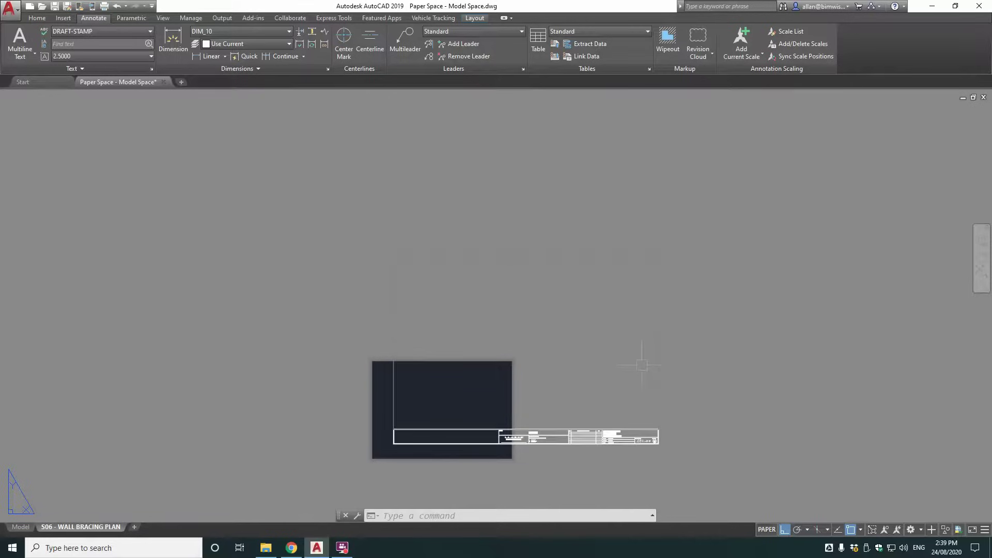
text(PAGE)
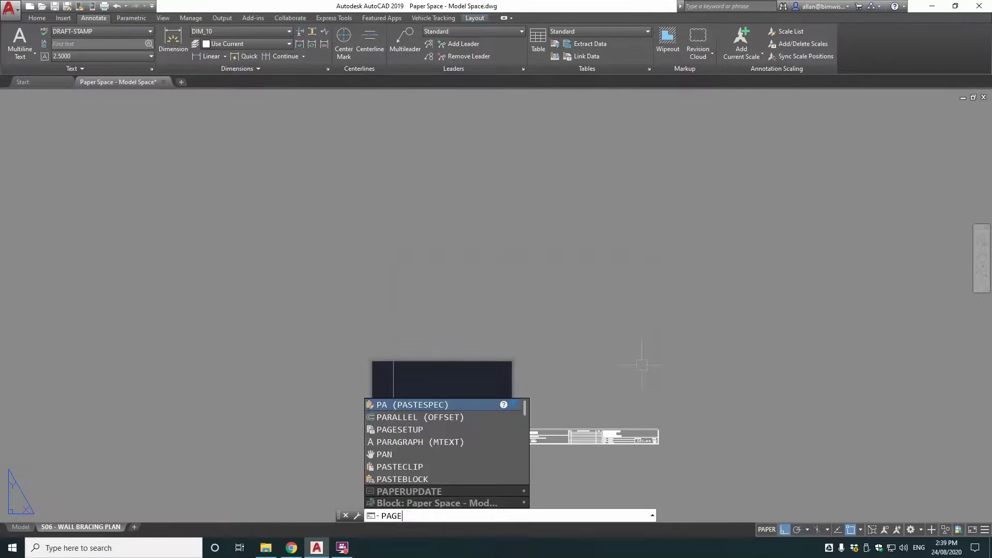
text(SETUP)
key(Return)
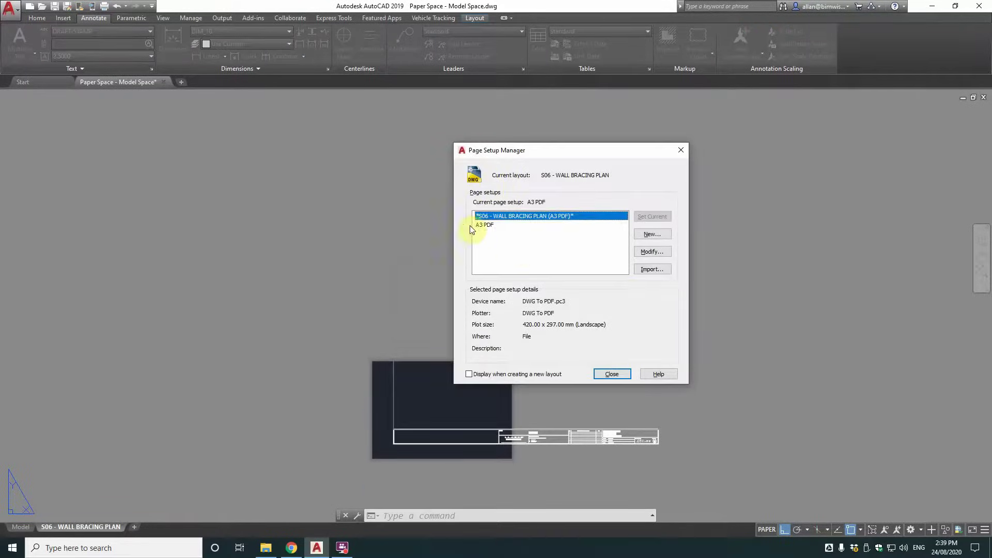
click(486, 227)
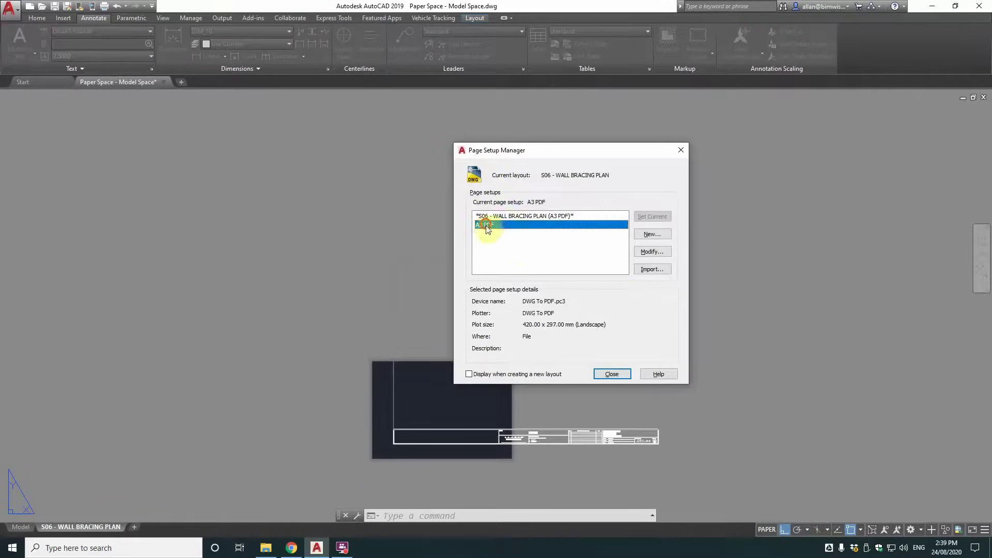
click(649, 235)
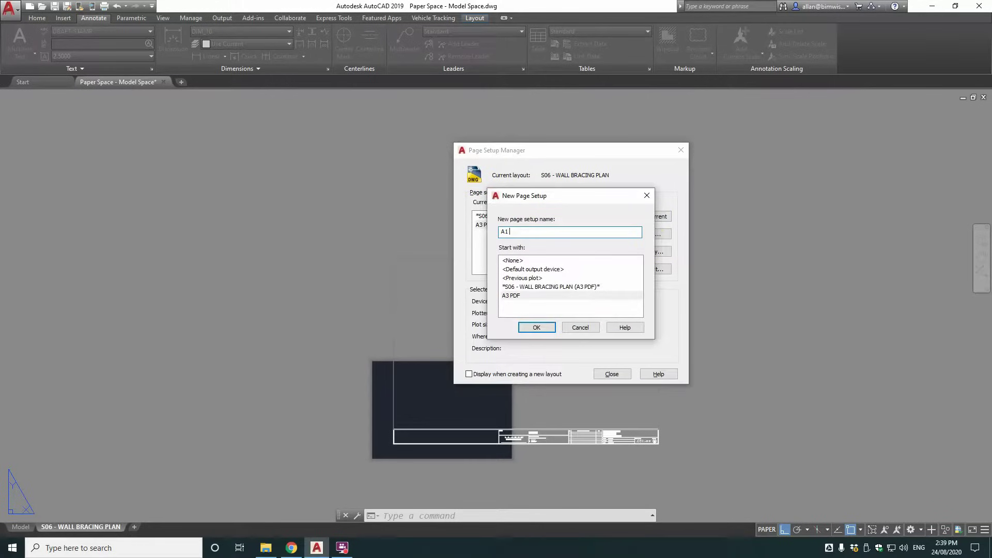
key(Return)
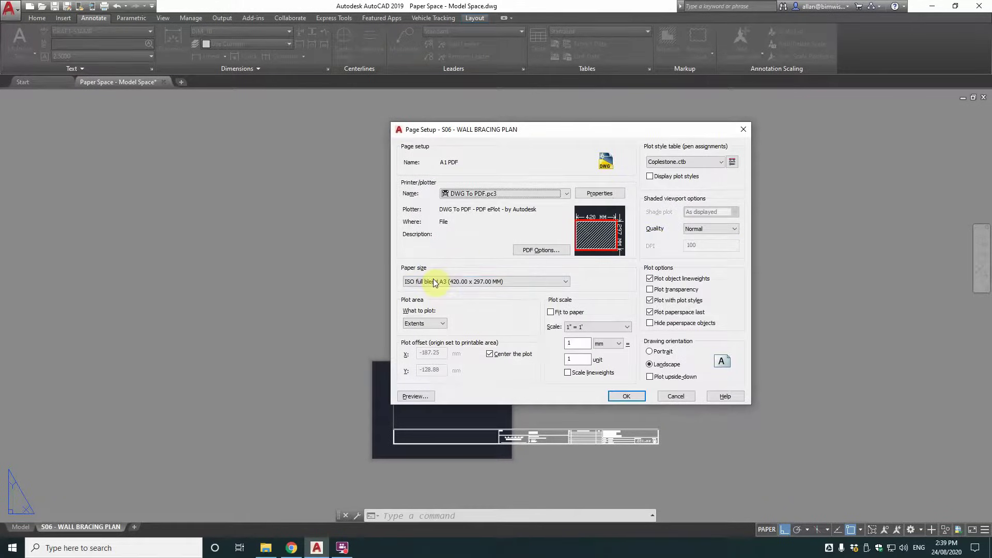
Give A1 PDF the ISO full bleed A1 (841 x 594 mm) paper size and make it current.
click(440, 282)
scroll(482, 332, up, 2)
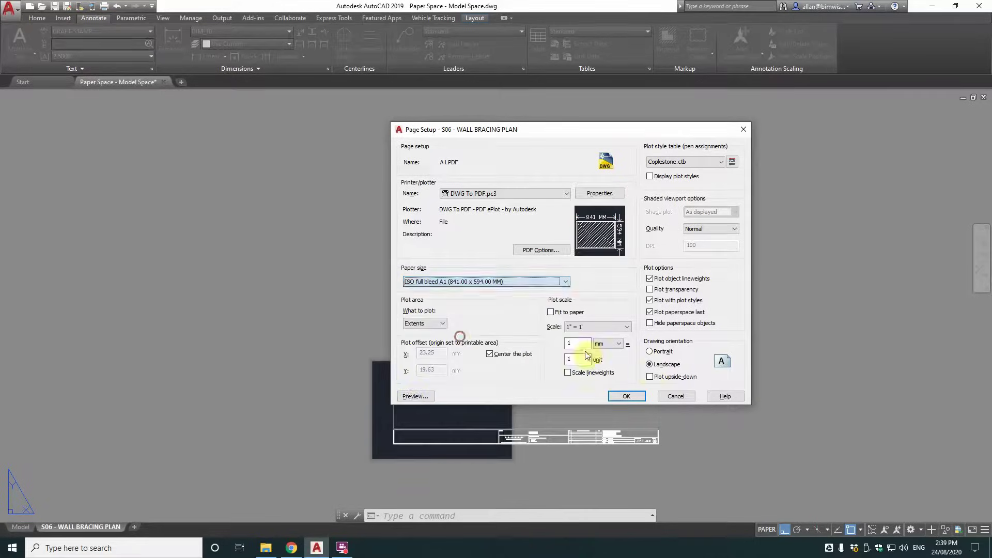
click(481, 338)
click(620, 397)
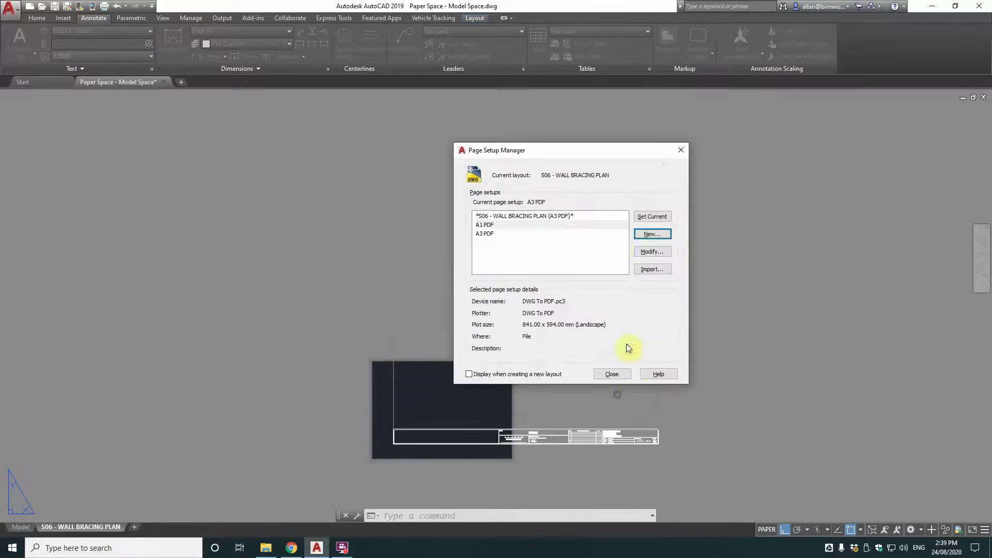
click(658, 216)
Measure the sheet border's width from its top-left to top-right corner with DIST.
click(612, 375)
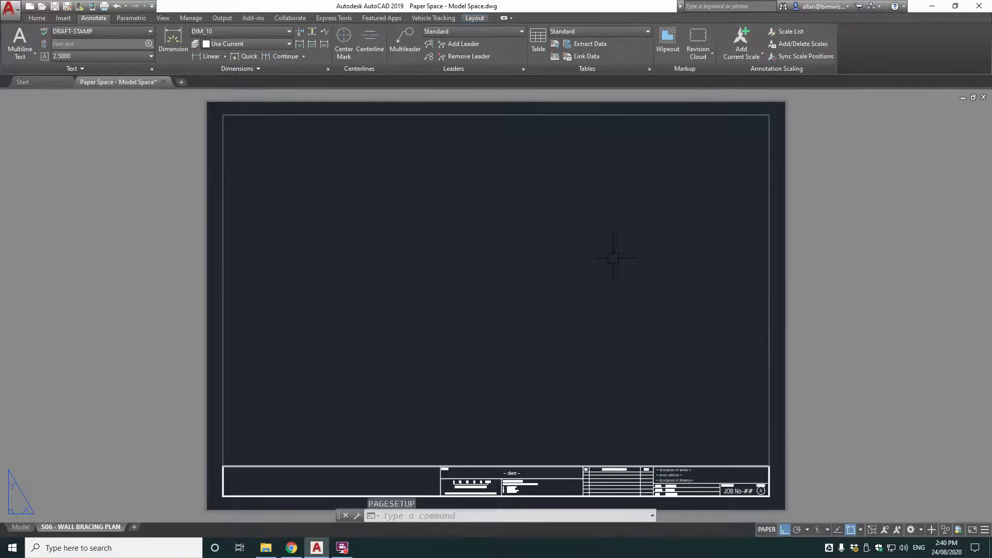
text(dist)
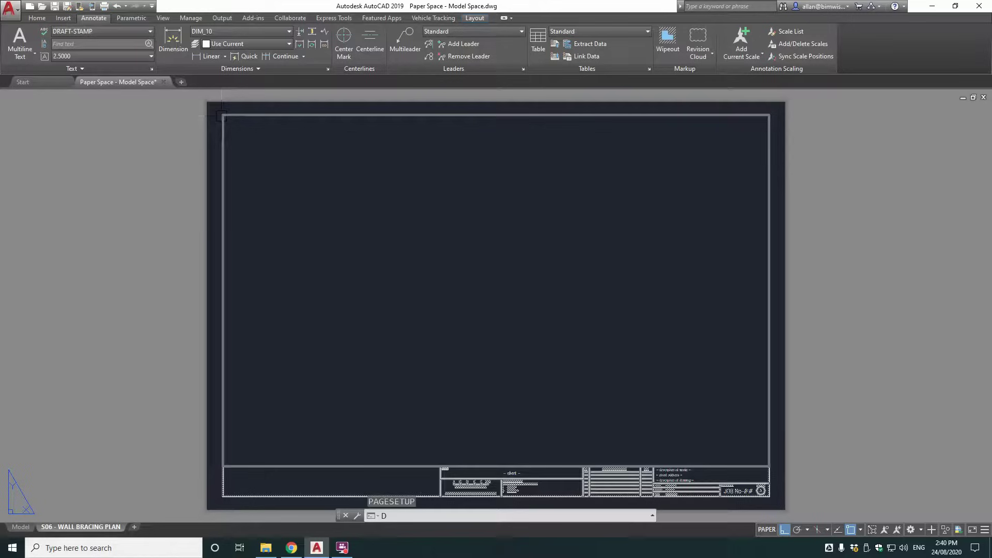
key(Return)
click(223, 115)
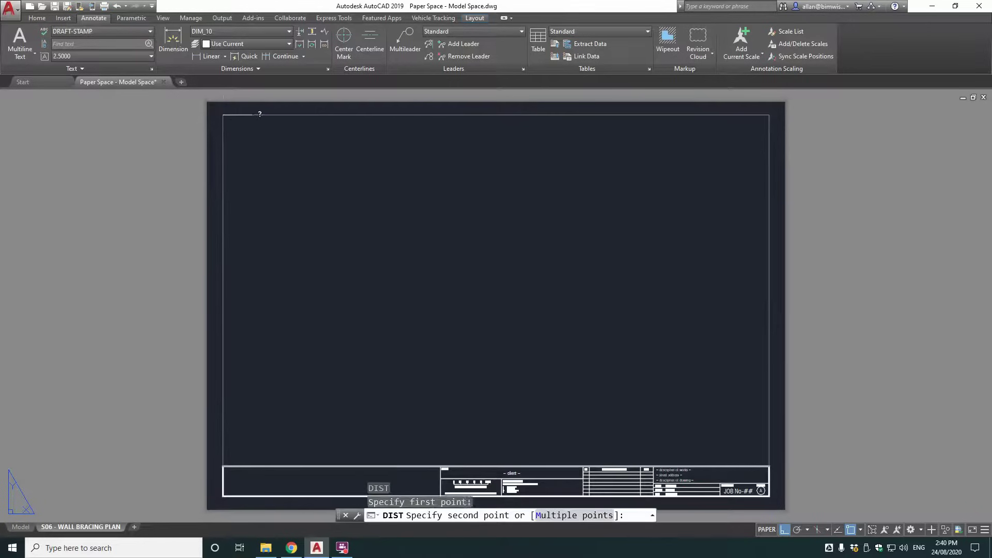
click(768, 115)
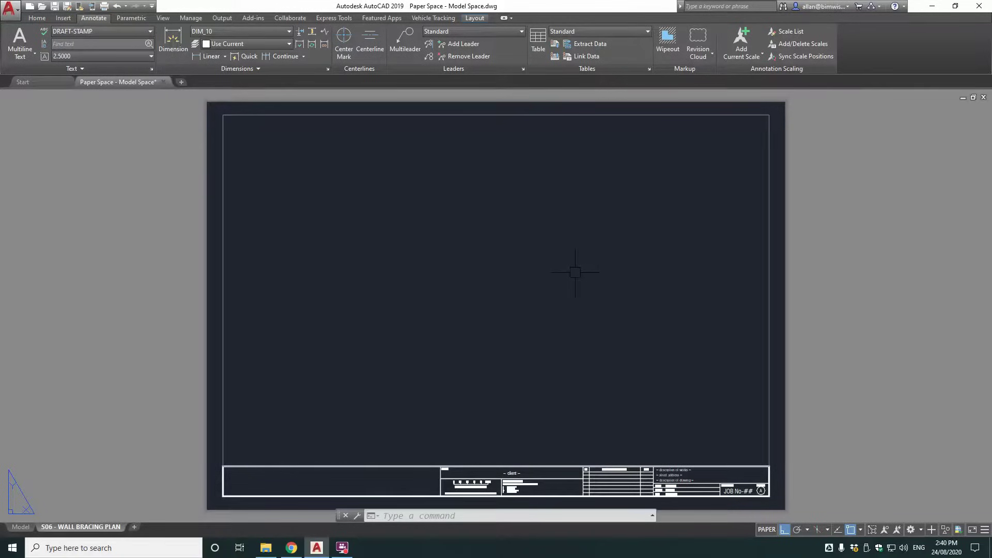
Draw a rectangle from the border's top-left corner to just above the title block's right end.
text(rec)
key(Return)
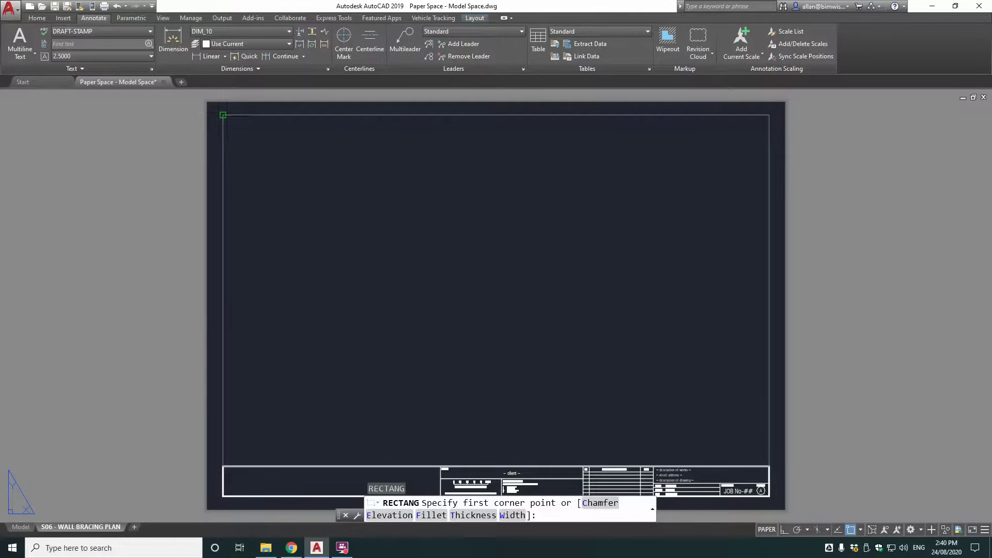
click(223, 115)
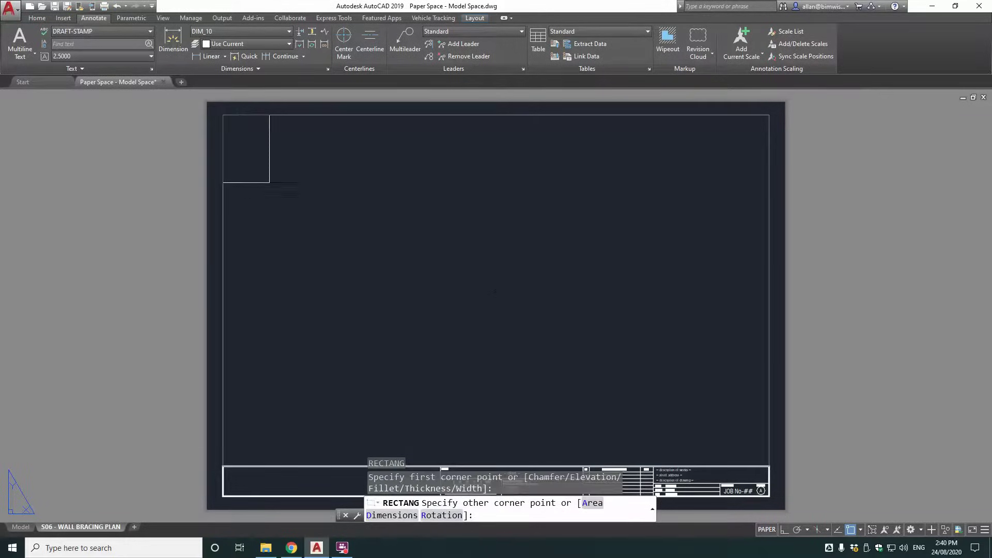
click(769, 467)
click(769, 467)
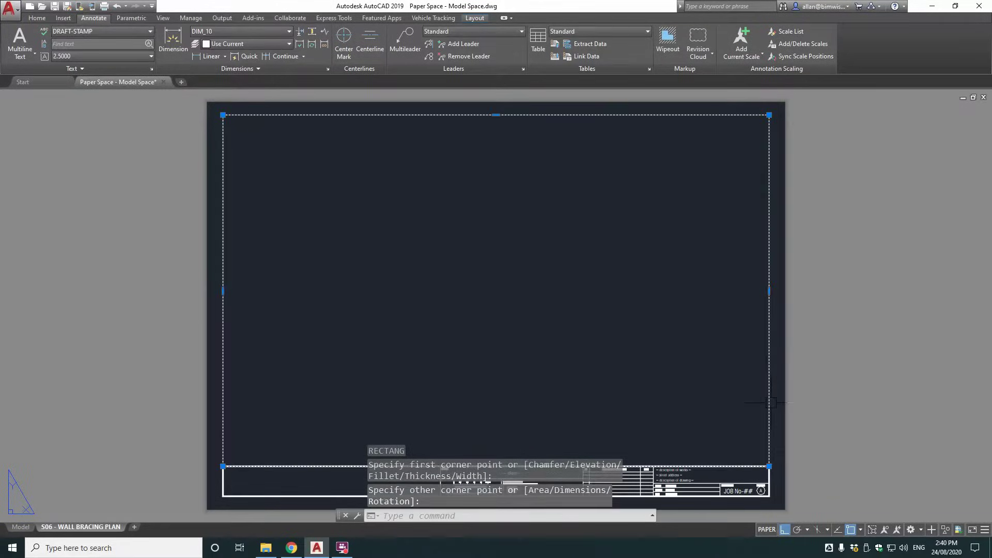
Cut the rectangle to the clipboard and switch to Model space.
right_click(766, 374)
mouse_move(782, 387)
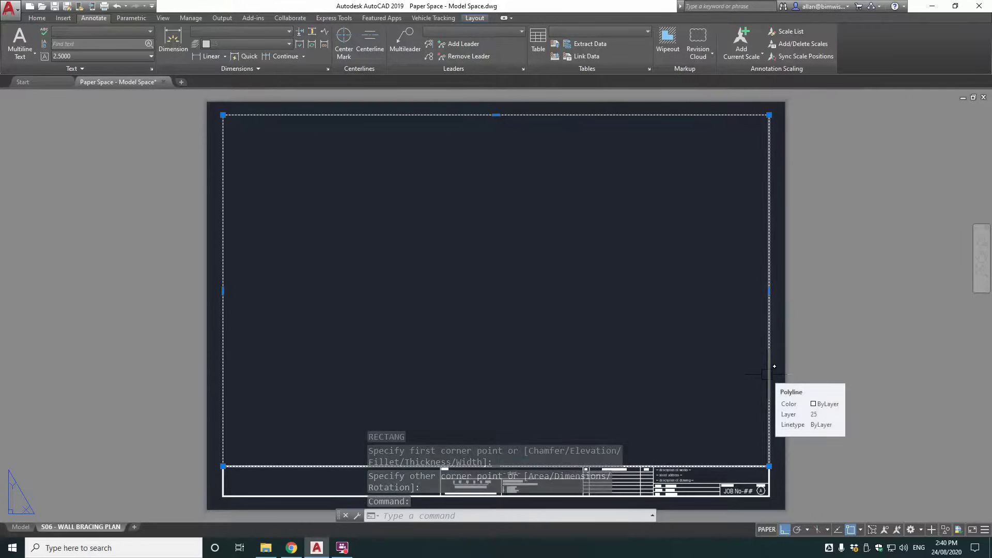
click(814, 403)
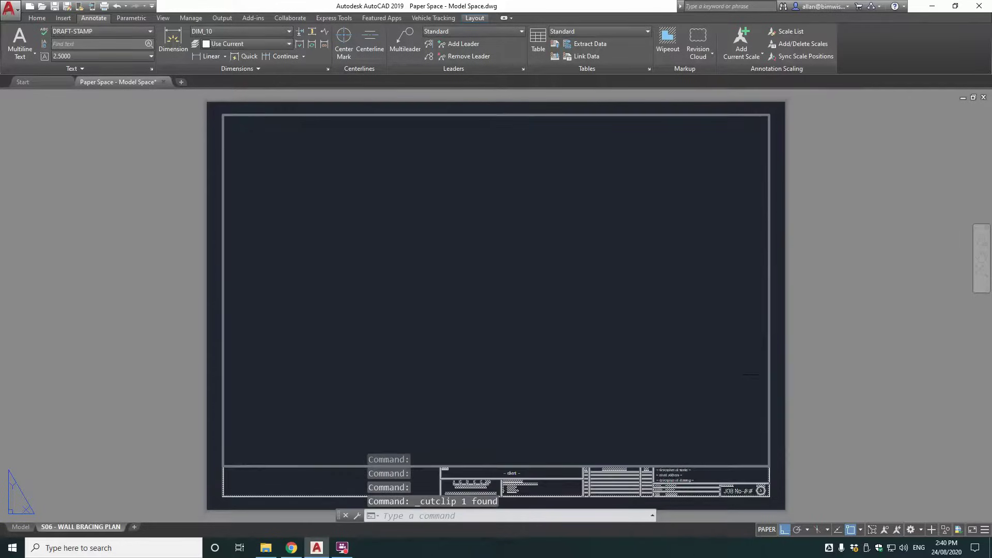
click(20, 527)
Paste the rectangle into model space and scale it up by a factor of 75.
key(ctrl+v)
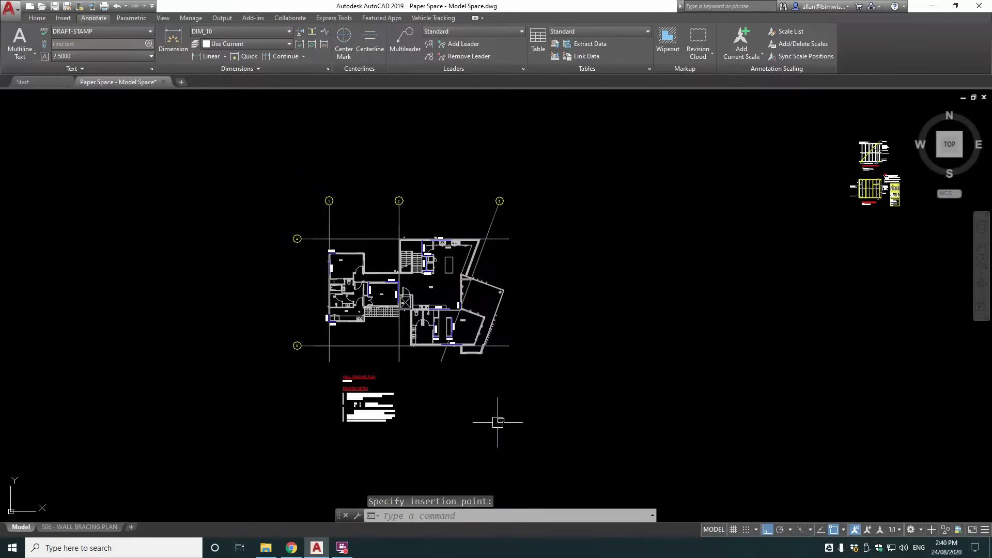
scroll(504, 425, up, 4)
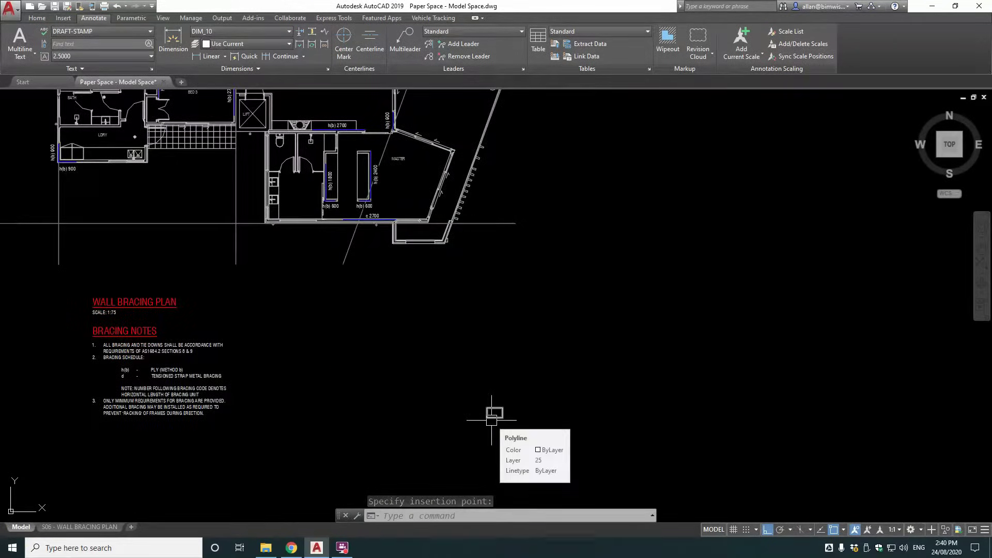
text(SC)
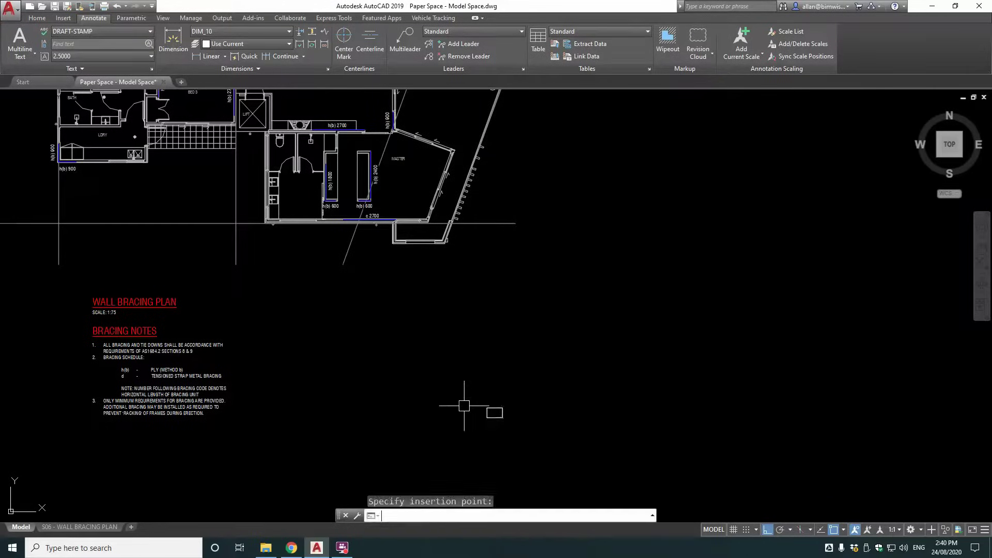
key(Return)
click(487, 409)
key(Return)
click(487, 418)
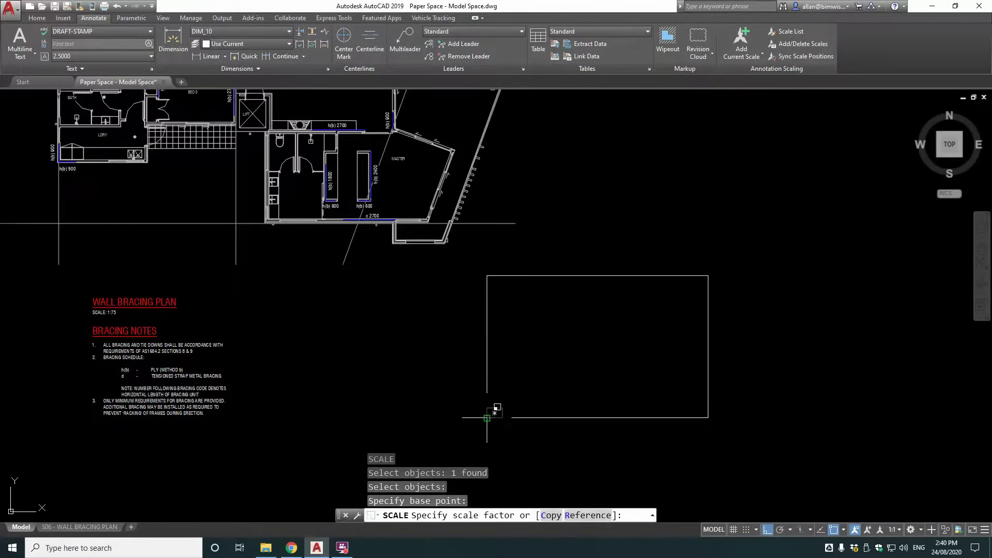
text(75)
key(Return)
scroll(491, 411, down, 6)
key(Escape)
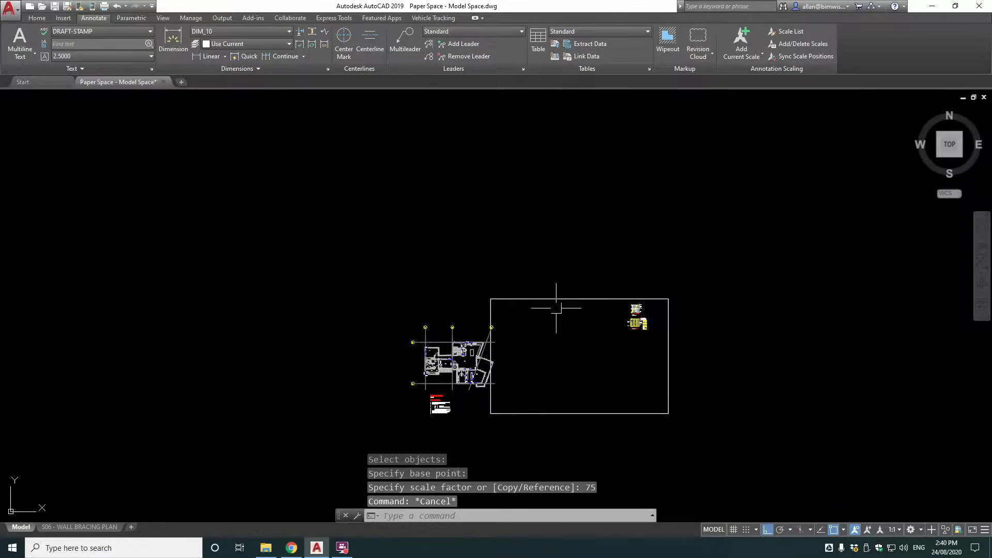
Move the enlarged rectangle around the floor plan, then lower and slightly left.
text(m)
key(Return)
click(545, 299)
key(Return)
click(582, 264)
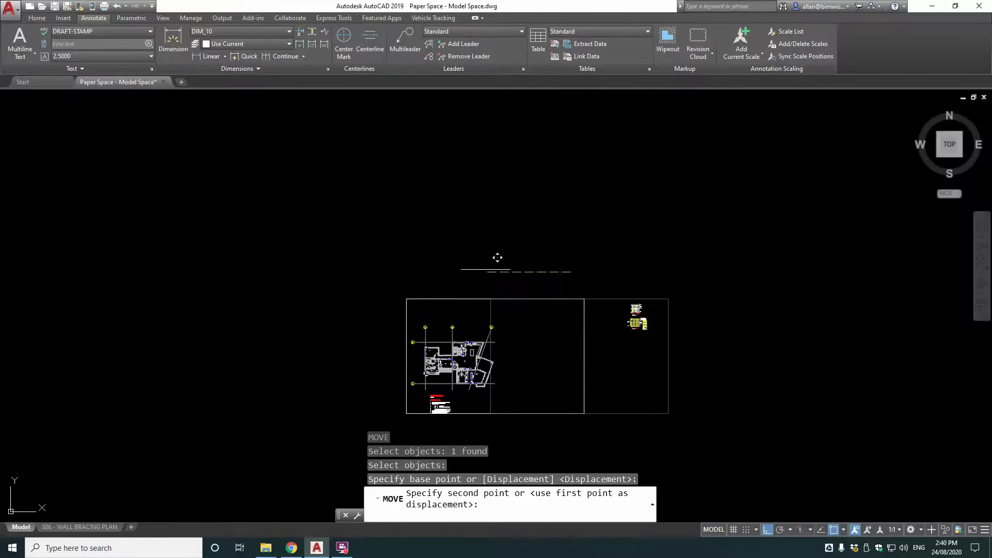
click(488, 258)
key(Return)
click(521, 299)
scroll(494, 272, up, 4)
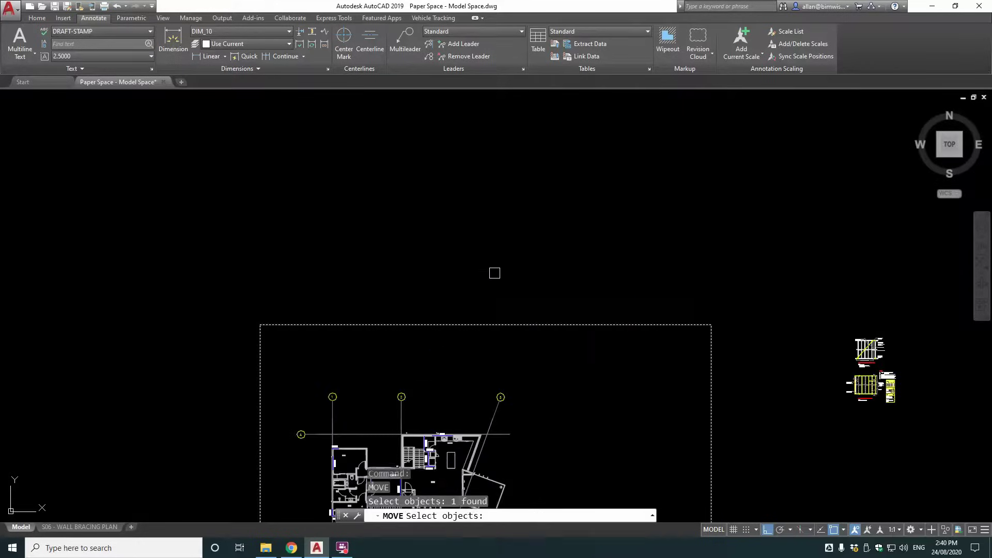
key(Return)
click(497, 279)
click(486, 330)
Fine-tune the frame's position so it encloses the floor plan and its bracing notes.
key(Return)
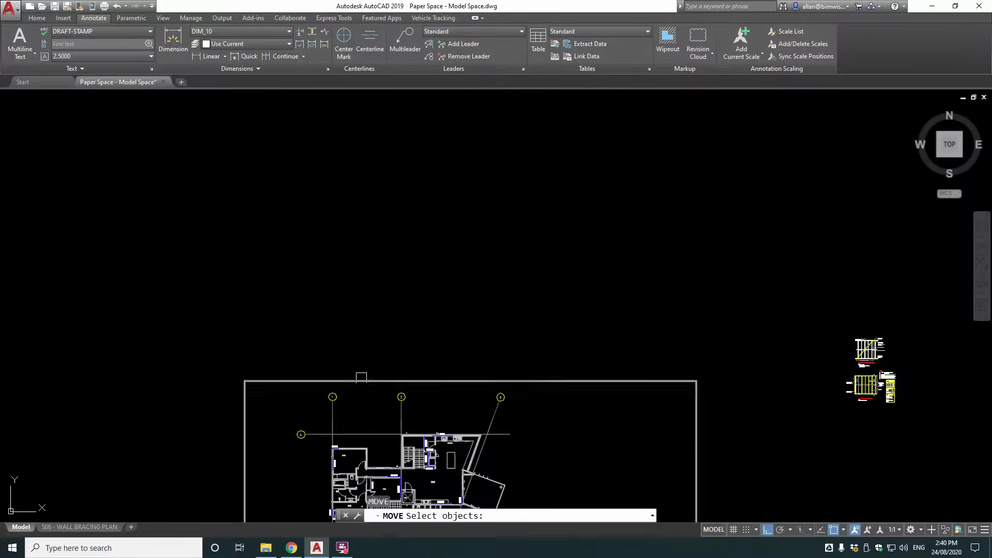
click(429, 340)
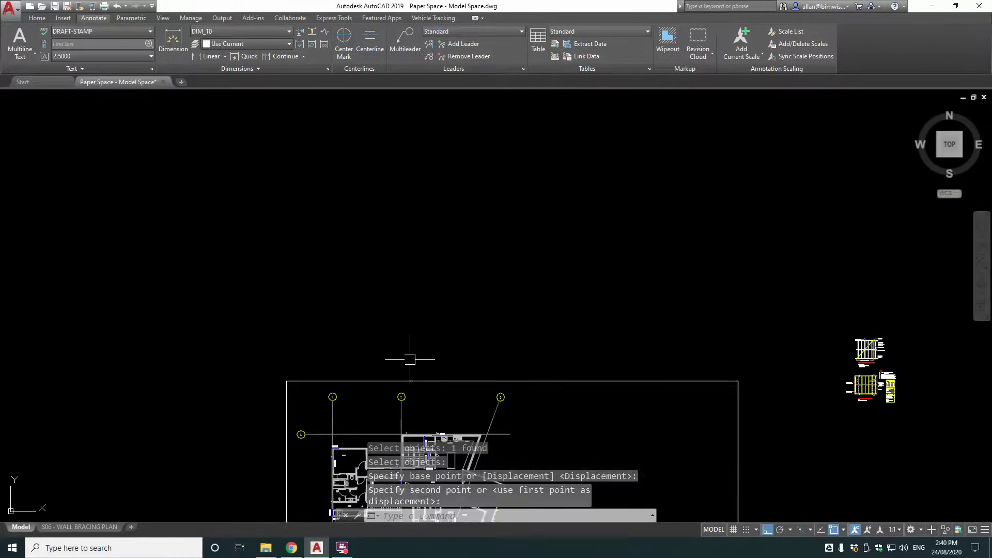
key(Return)
click(378, 381)
key(Return)
click(401, 333)
click(401, 337)
scroll(401, 337, down, 4)
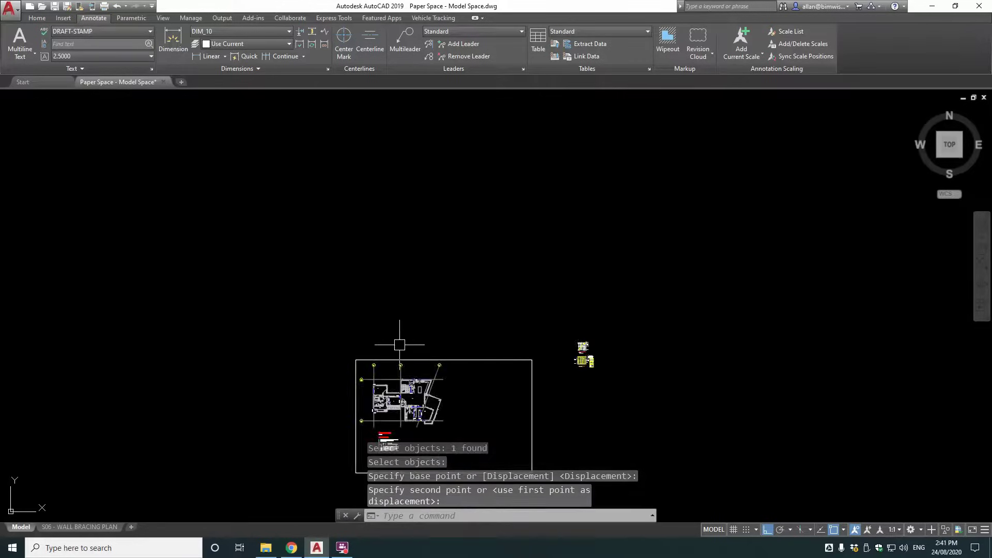
middle_drag(401, 336, 431, 239)
scroll(444, 257, up, 2)
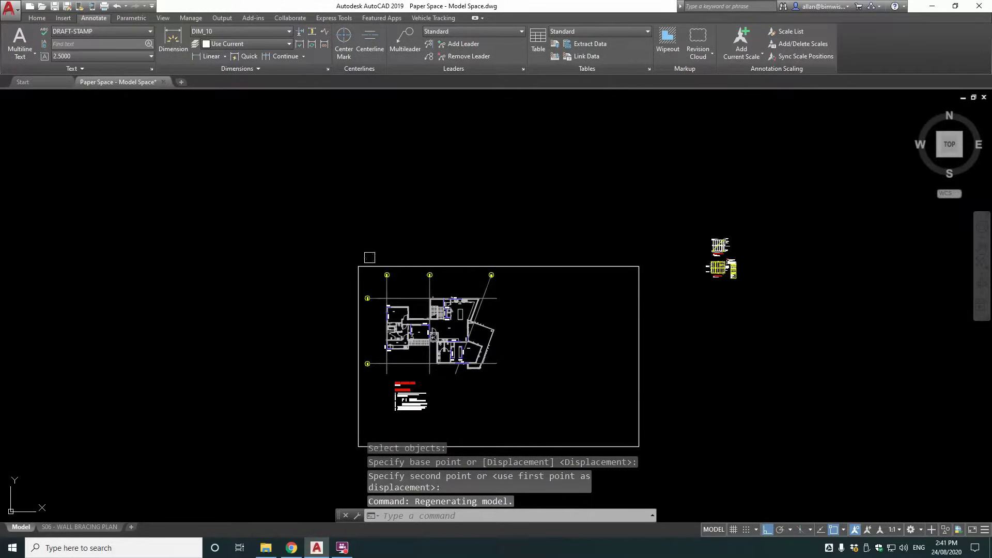
scroll(517, 279, up, 4)
key(Return)
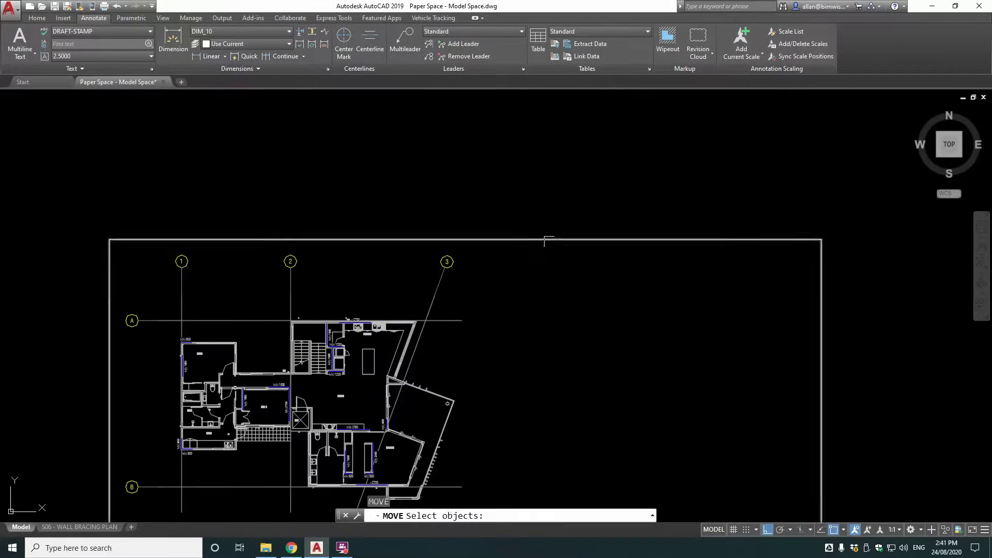
click(545, 241)
key(Return)
click(551, 199)
click(551, 188)
Draw a vertical line through the frame and trim its ends to the rectangle.
scroll(552, 188, down, 4)
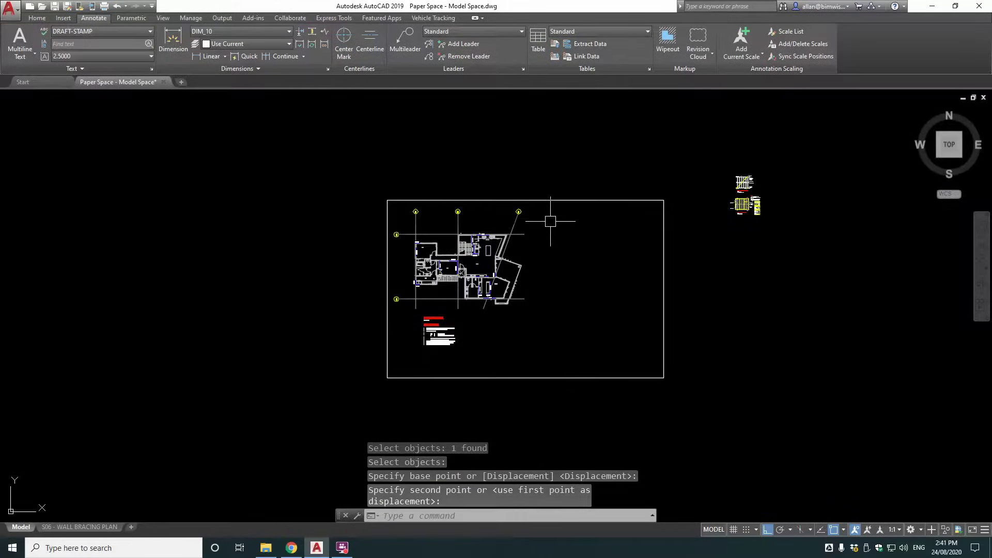
text(l)
key(Return)
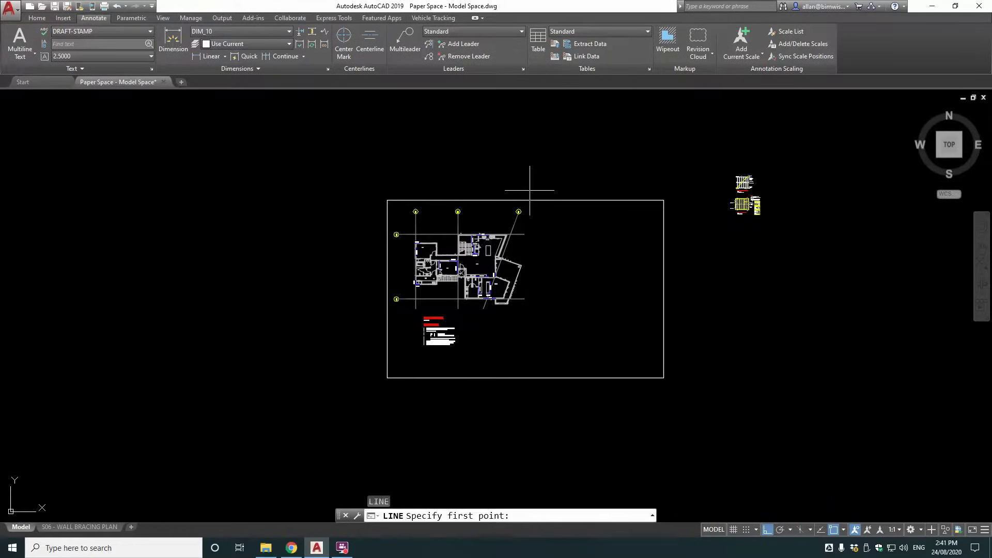
click(530, 191)
click(541, 408)
key(Escape)
text(tr)
key(Return)
click(543, 382)
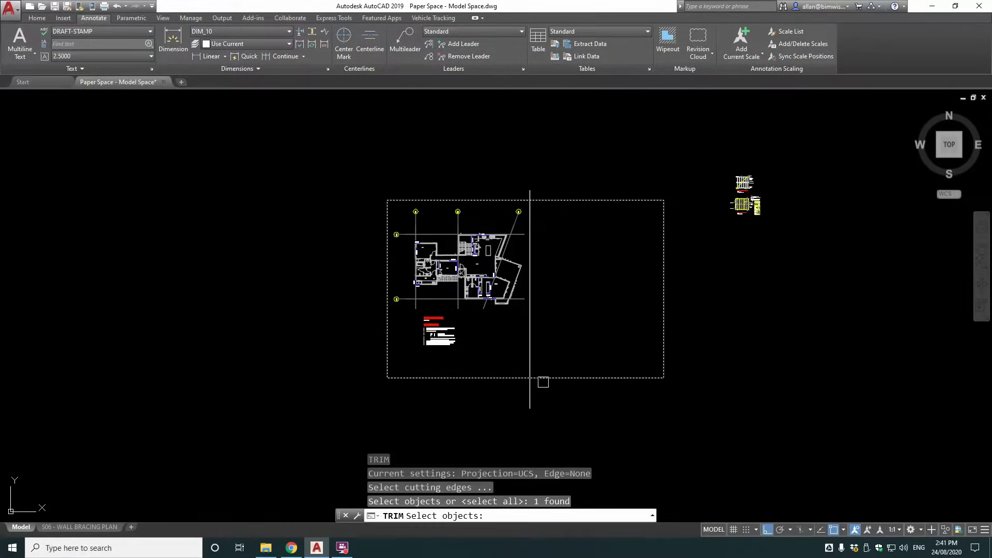
key(Return)
click(531, 398)
click(530, 192)
key(Return)
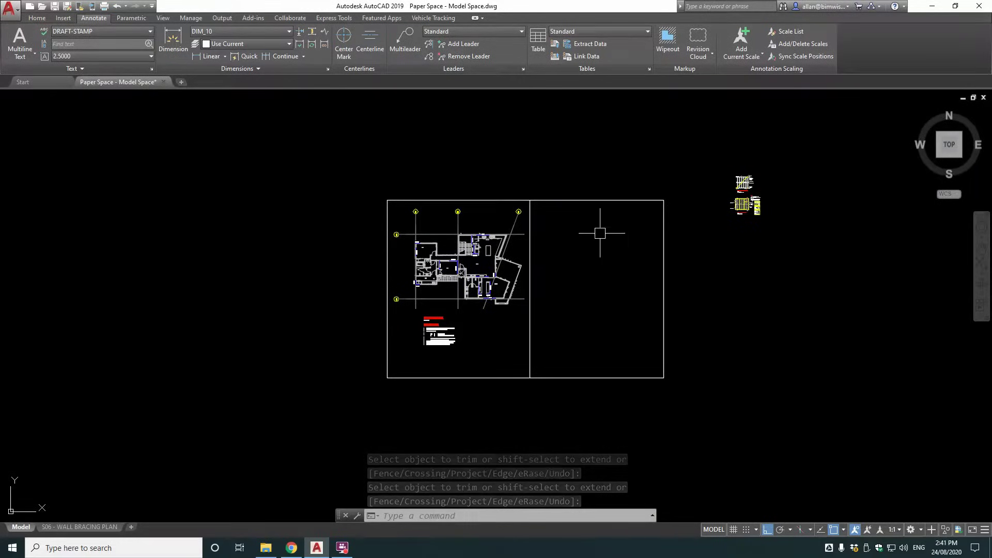
Copy both frame panels with a crossing window and place the copy below the original.
scroll(569, 331, up, 2)
scroll(548, 257, down, 4)
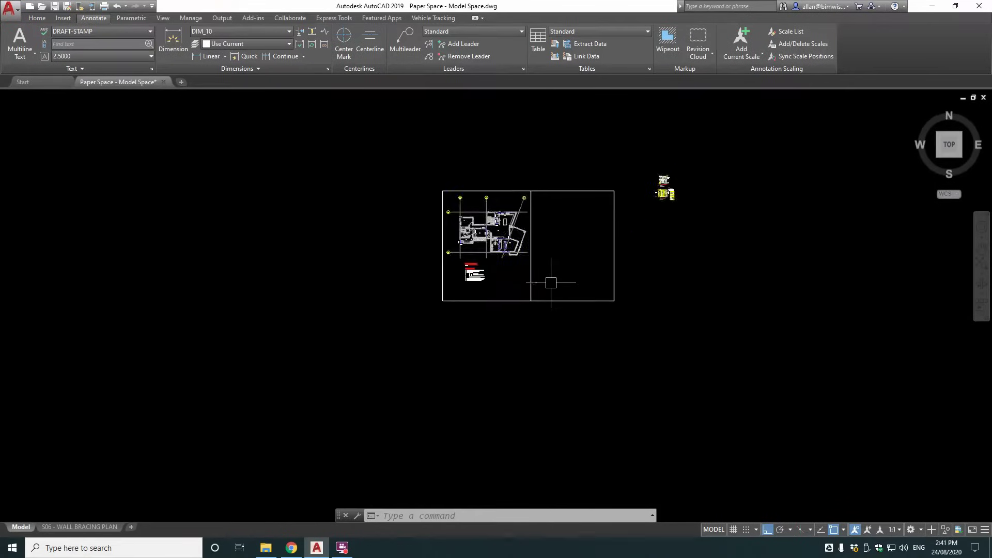
scroll(549, 282, up, 2)
text(co)
key(Return)
click(538, 287)
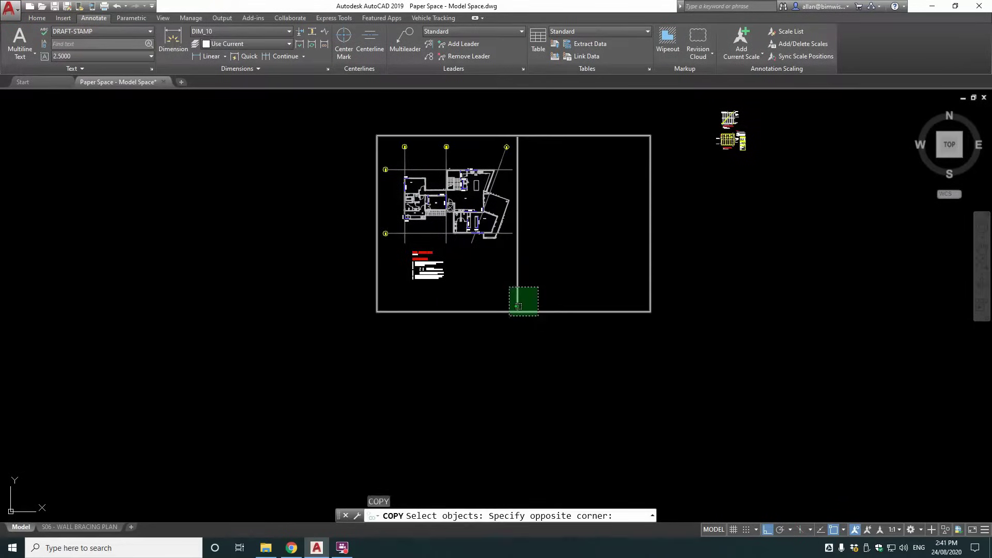
click(509, 320)
key(Return)
click(649, 136)
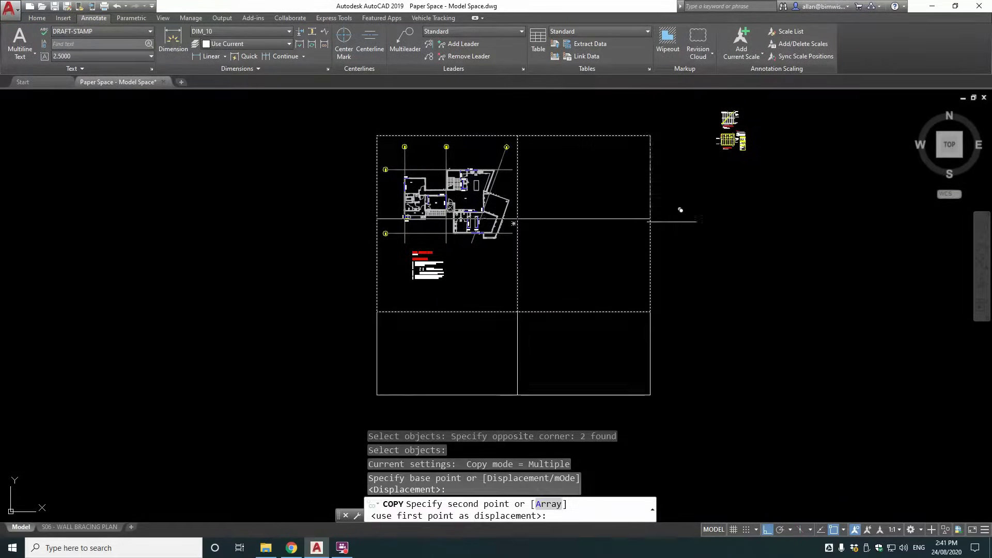
click(673, 336)
key(Escape)
middle_drag(645, 375, 645, 273)
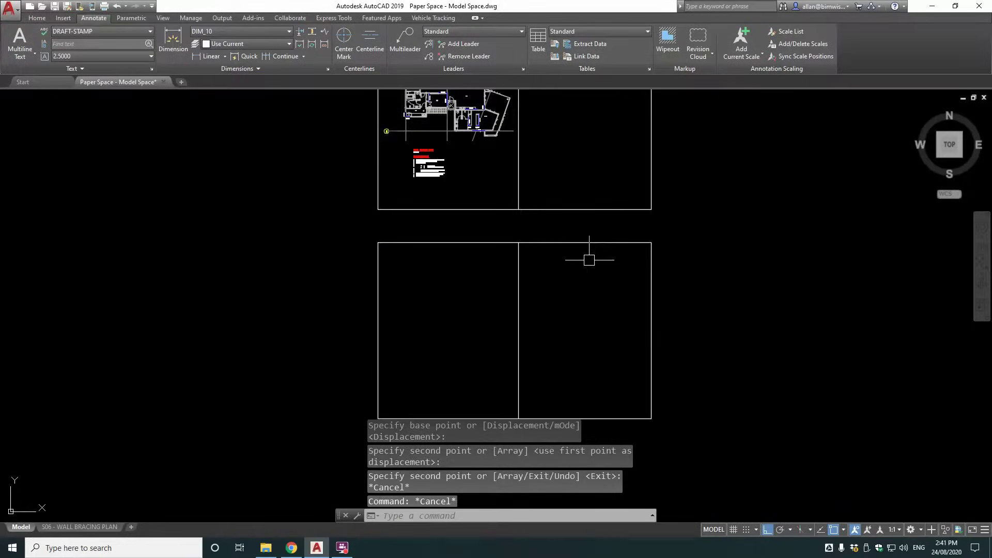
Begin scaling the copied lower frame by selecting its outline.
text(sc)
key(Return)
click(549, 242)
Scale the lower frame and its divider line by 20/75 about the frame corner.
click(518, 271)
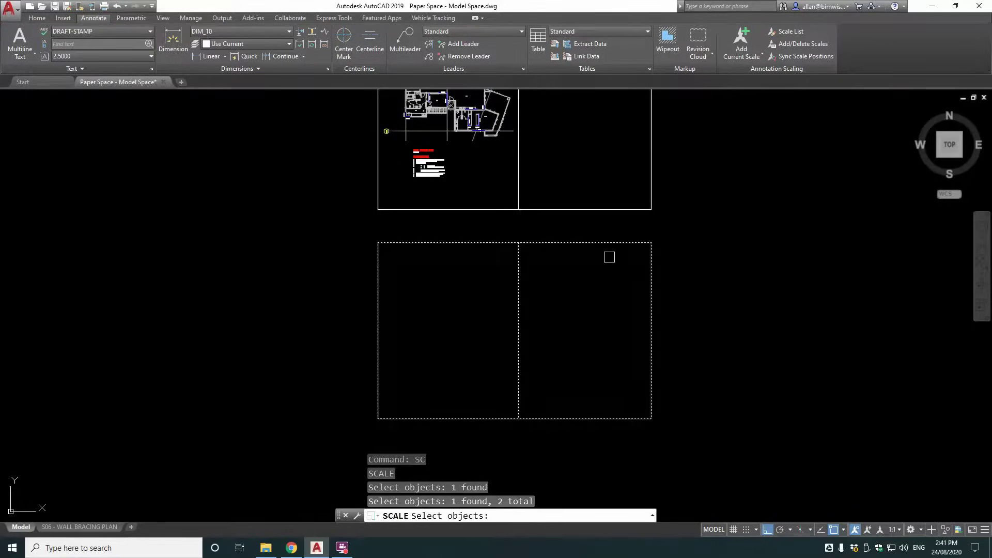
key(Return)
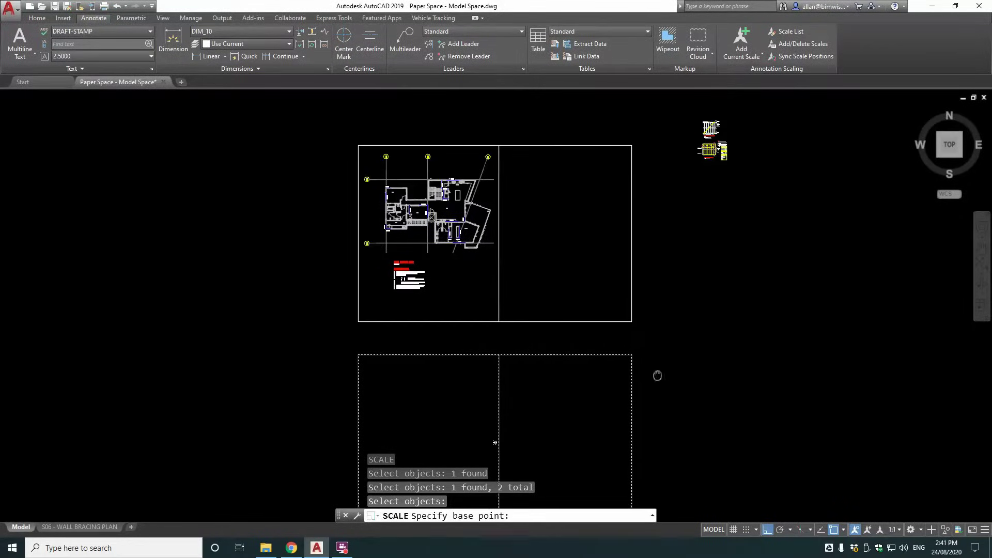
scroll(667, 253, up, 6)
scroll(661, 295, up, 1)
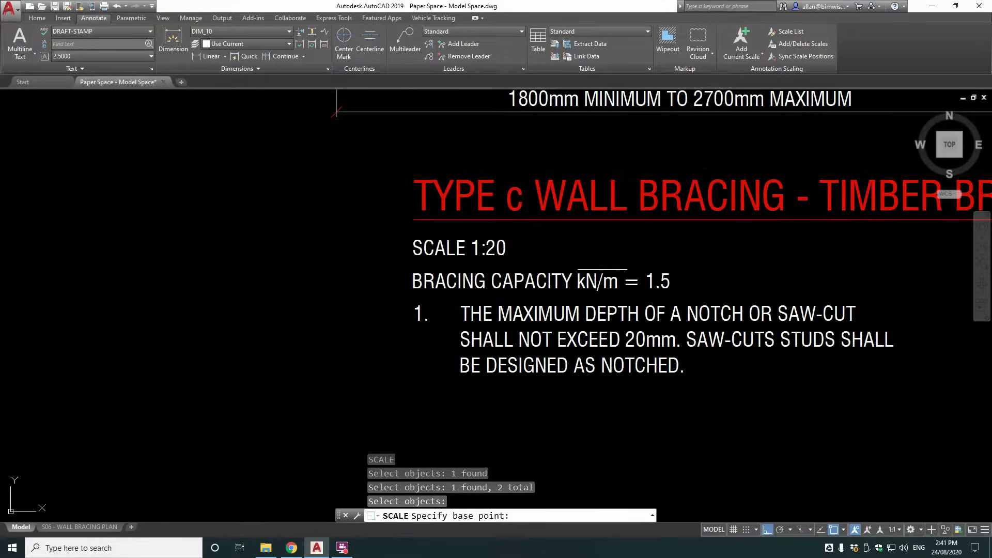
scroll(534, 243, down, 10)
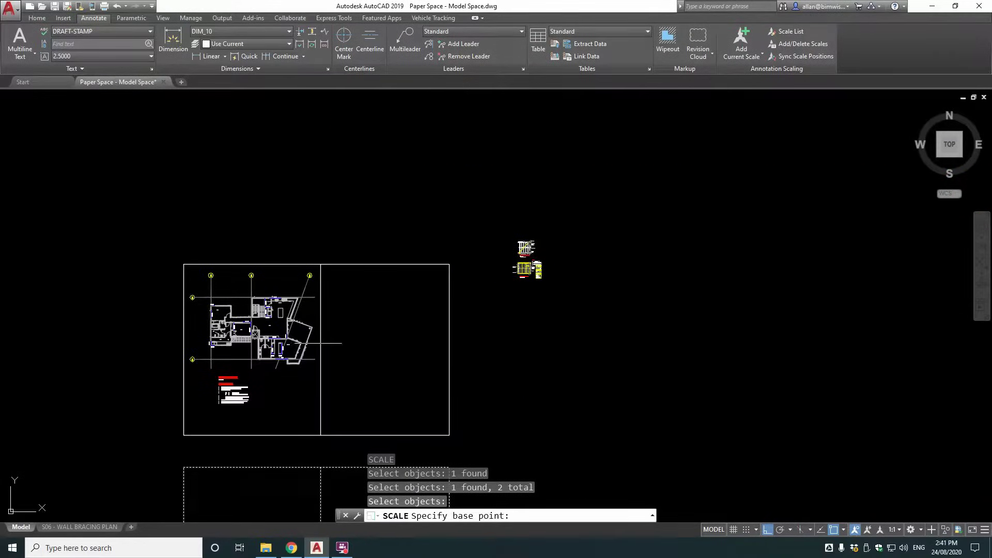
middle_drag(399, 342, 463, 132)
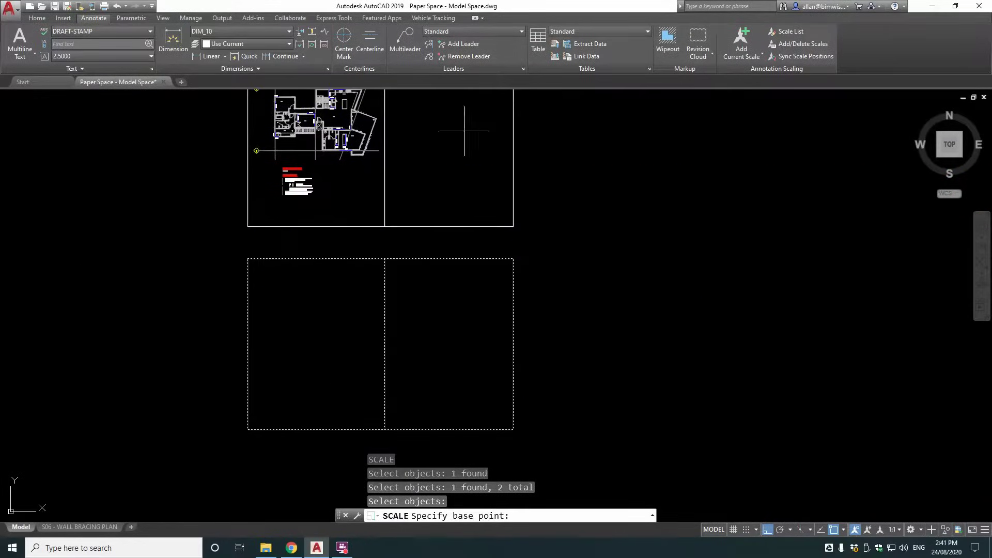
click(513, 258)
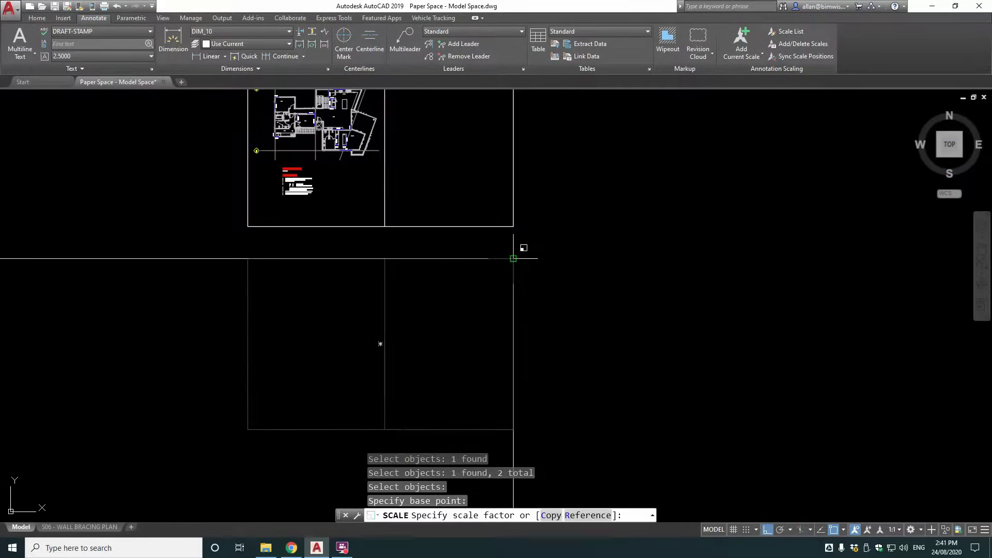
text(20/75)
key(Return)
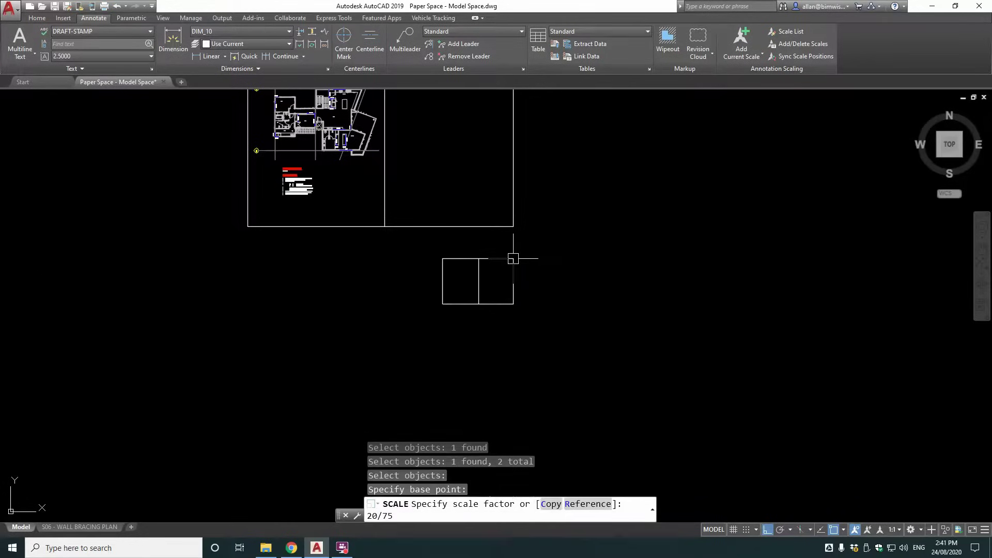
middle_drag(490, 282, 532, 383)
Move the window-selected wall bracing detail drawings into the right panel of the small frame.
scroll(581, 176, up, 4)
text(m)
key(Return)
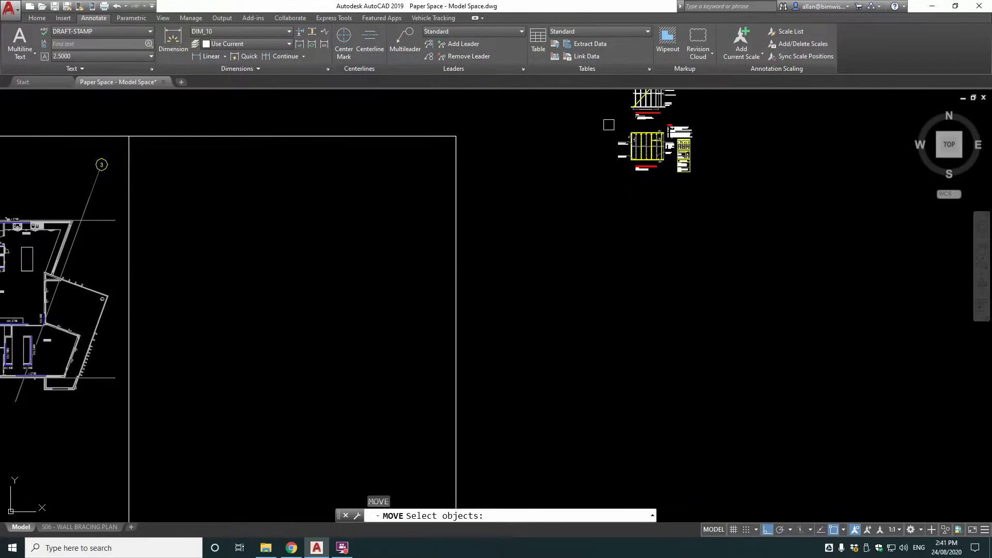
middle_drag(595, 155, 584, 266)
click(586, 153)
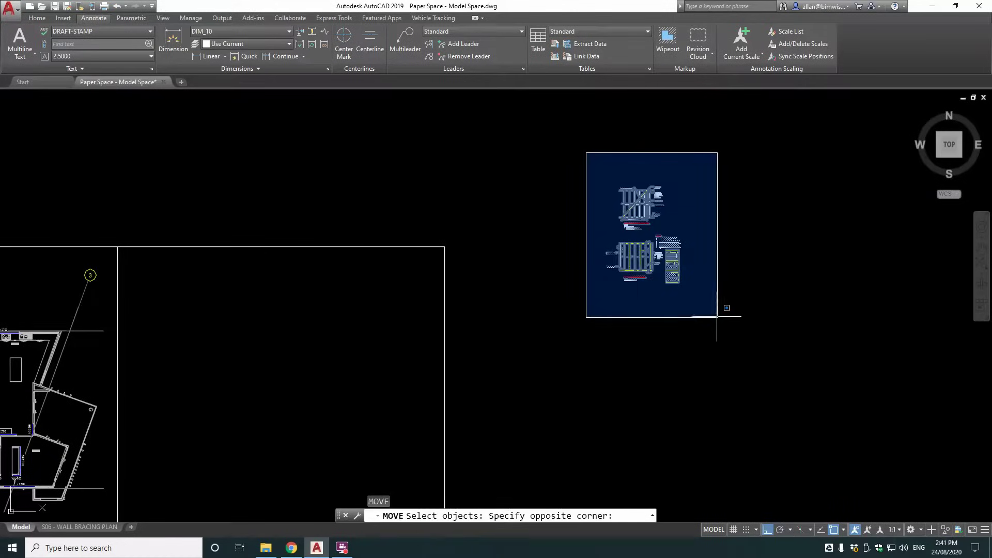
click(718, 312)
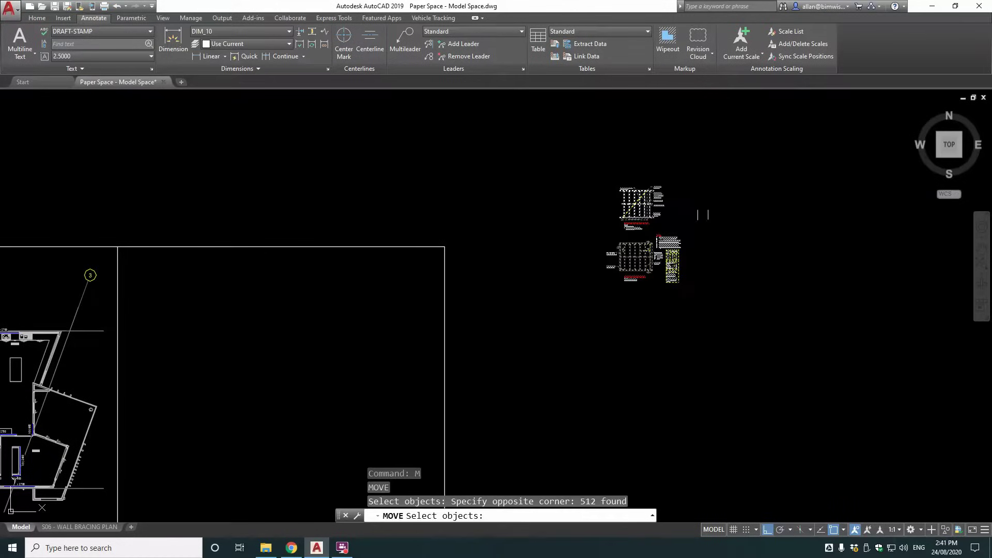
click(685, 177)
scroll(685, 178, down, 3)
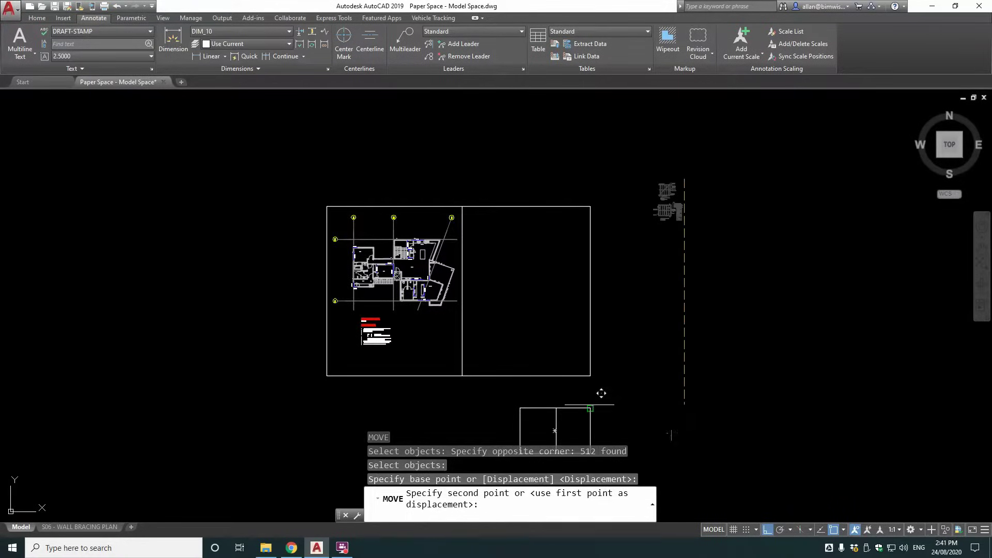
click(590, 407)
mouse_move(589, 408)
middle_down()
mouse_move(623, 267)
mouse_move(625, 345)
middle_up()
scroll(620, 274, up, 5)
scroll(632, 272, down, 5)
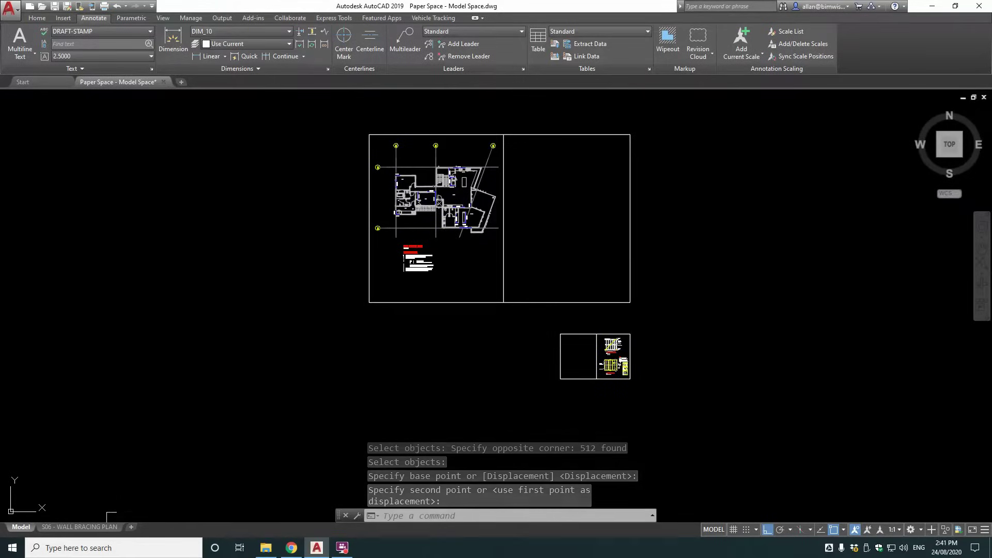
Put the large plan frame and small detail frame on the Defpoints layer via Properties.
click(518, 282)
click(491, 310)
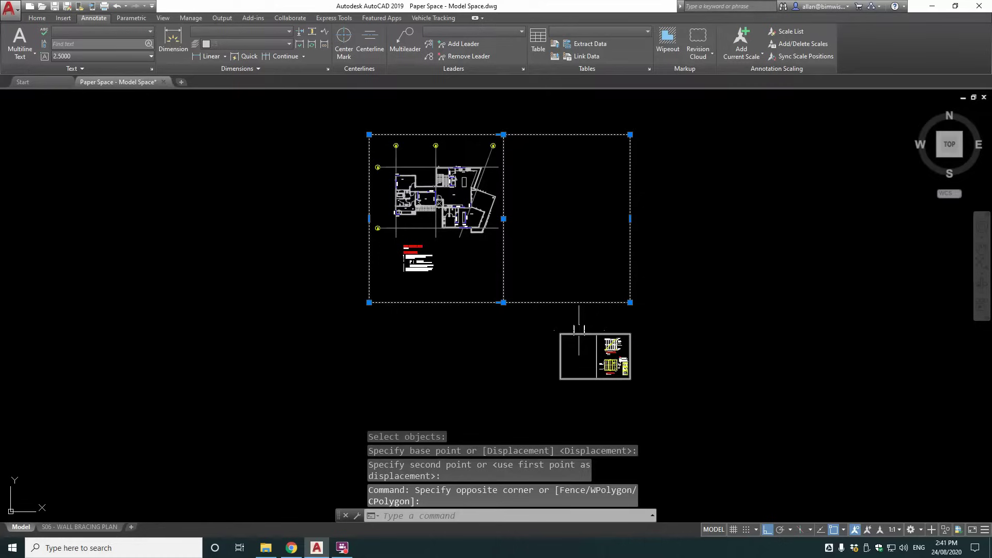
click(579, 334)
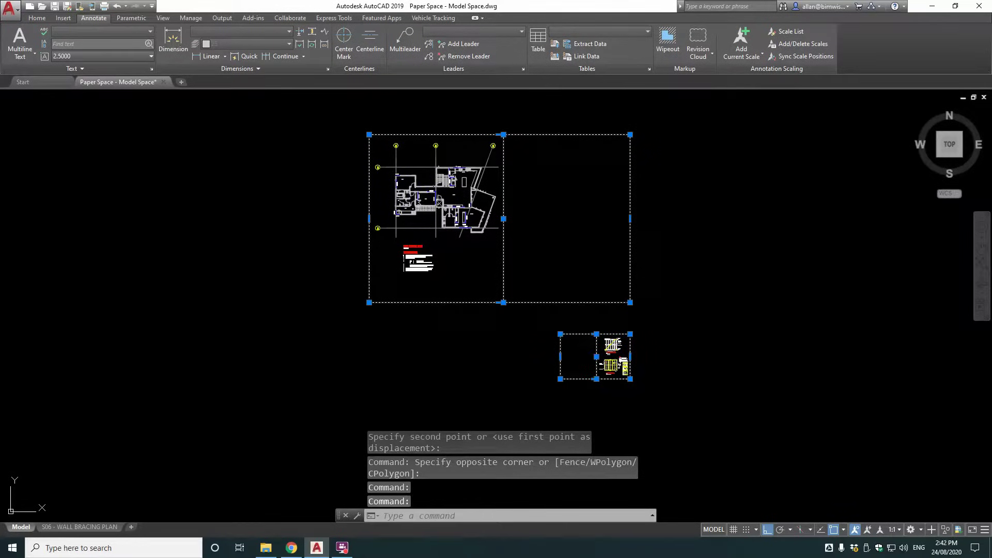
key(ctrl+1)
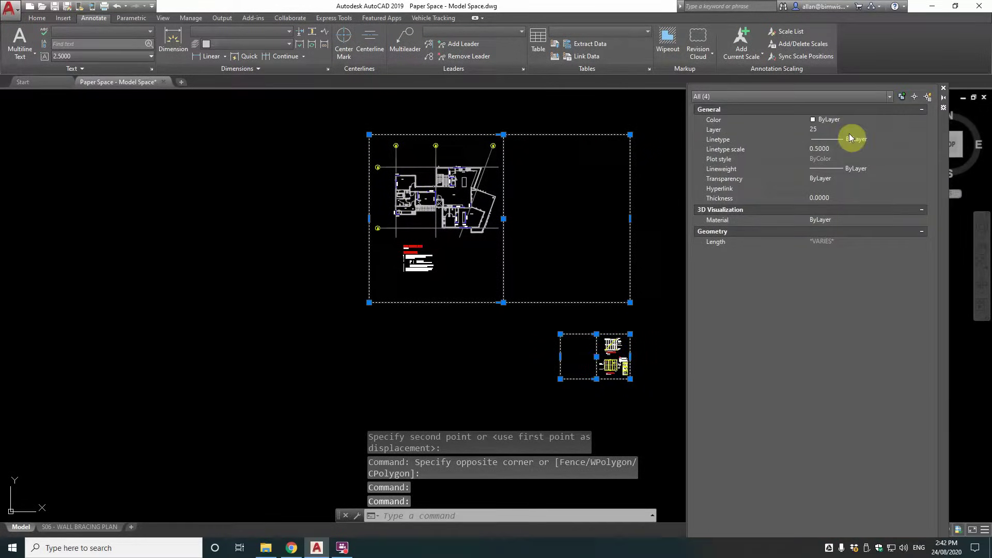
click(847, 128)
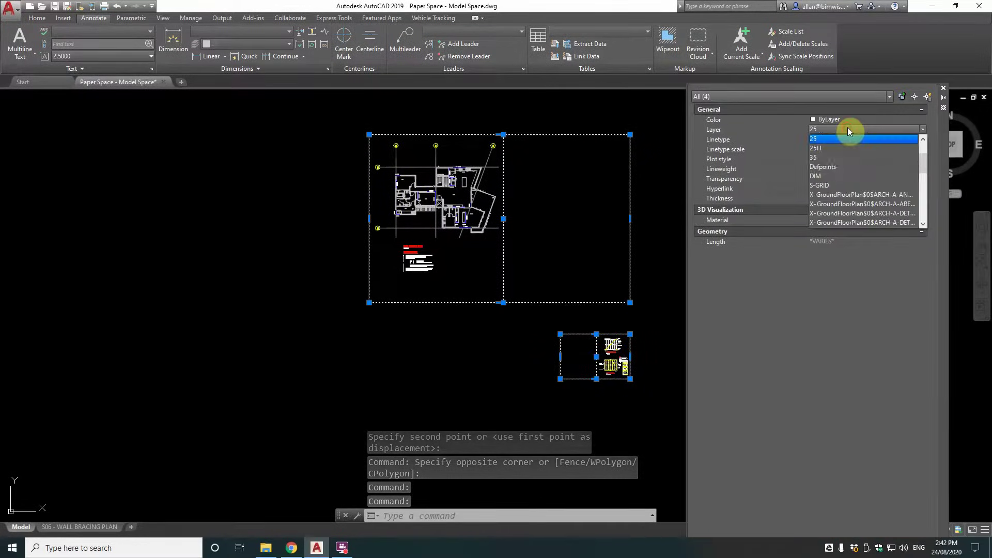
click(823, 166)
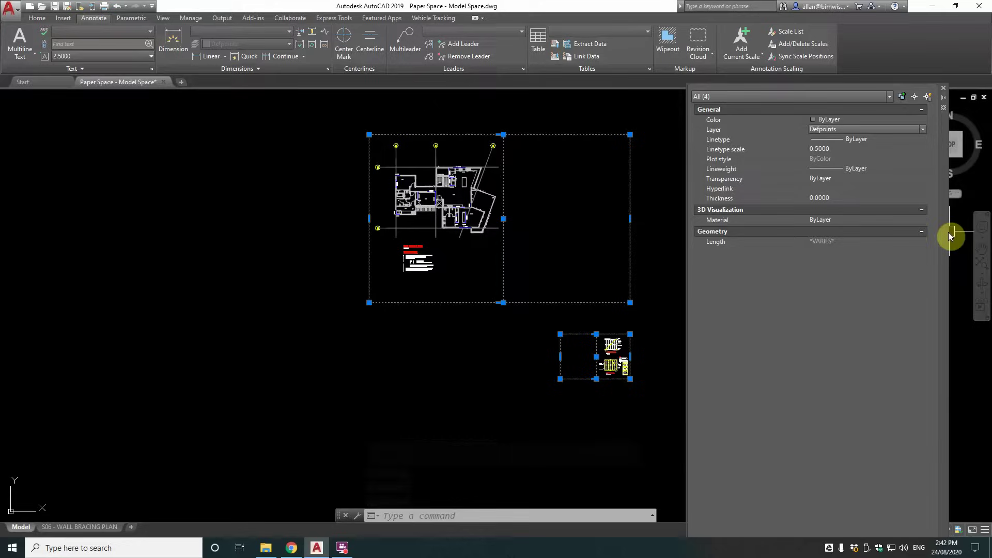
key(ctrl+1)
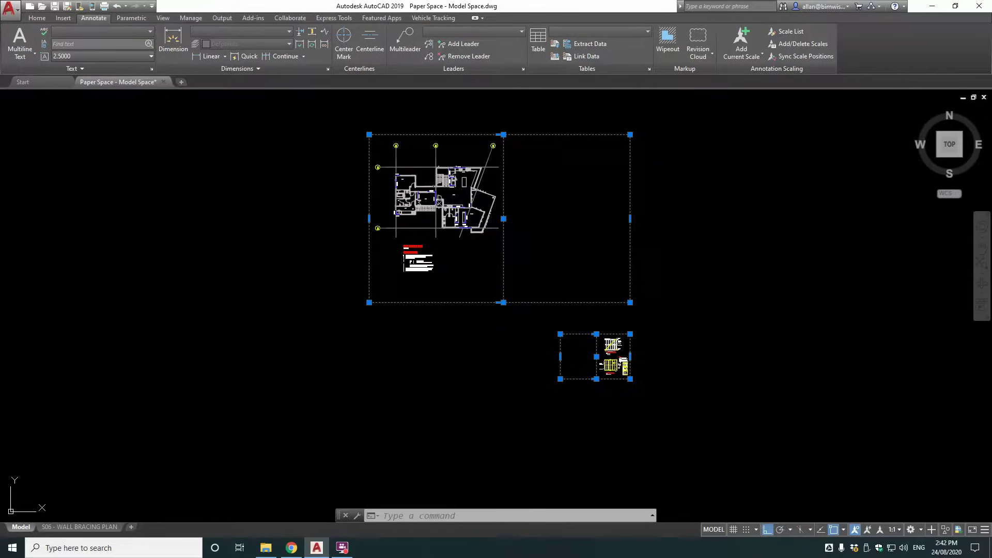
key(Escape)
key(Escape)
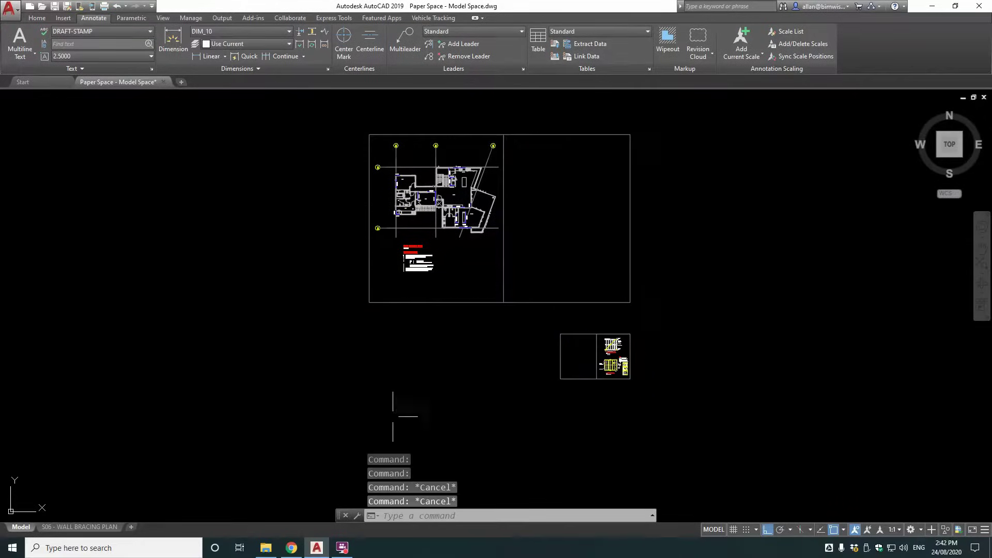
On the S06 - WALL BRACING PLAN layout, create an MV viewport spanning the sheet border.
click(85, 527)
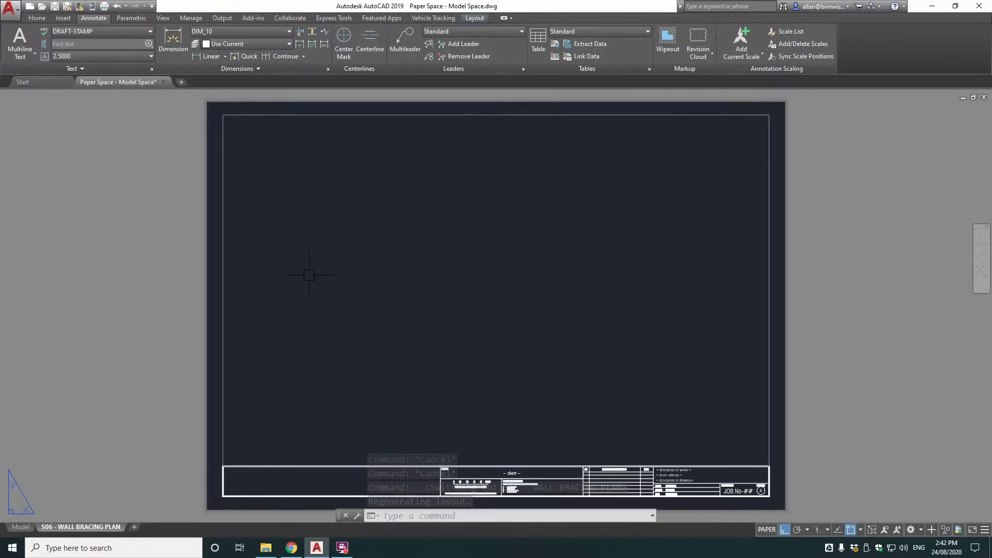
text(MVIEW)
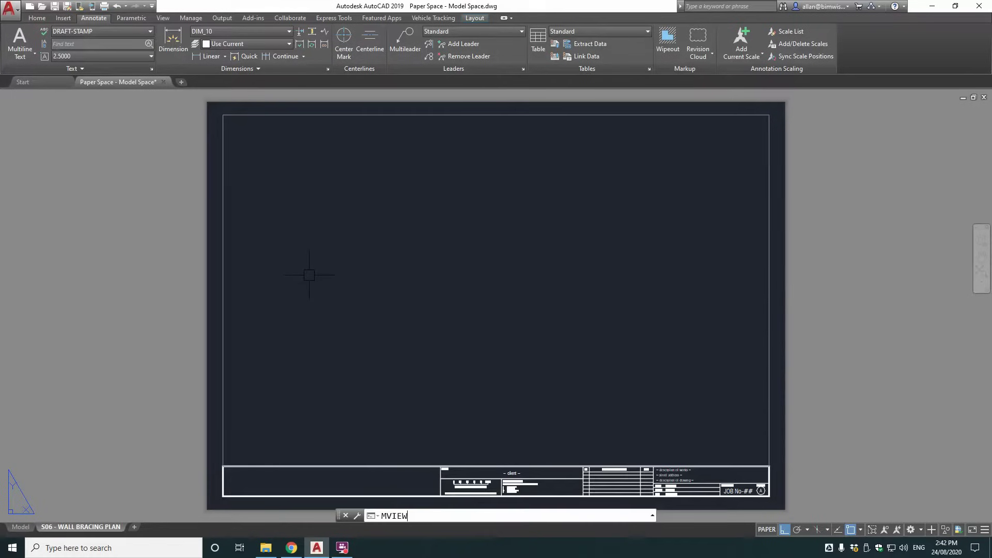
key(Return)
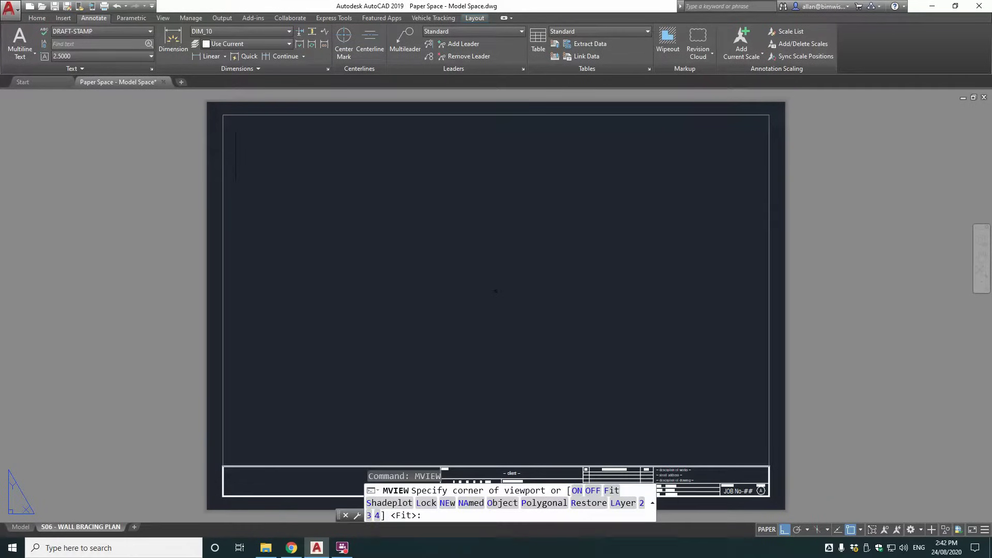
click(223, 115)
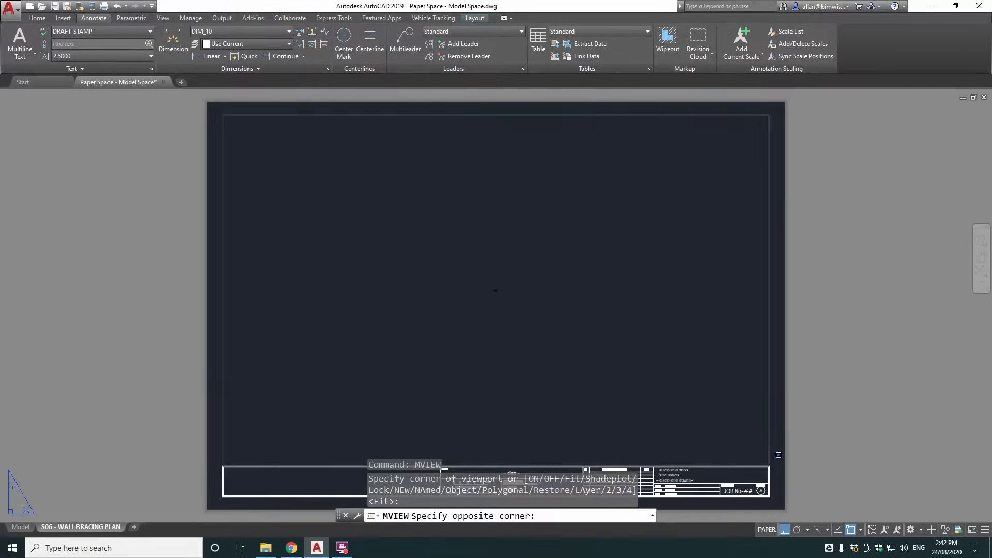
click(768, 464)
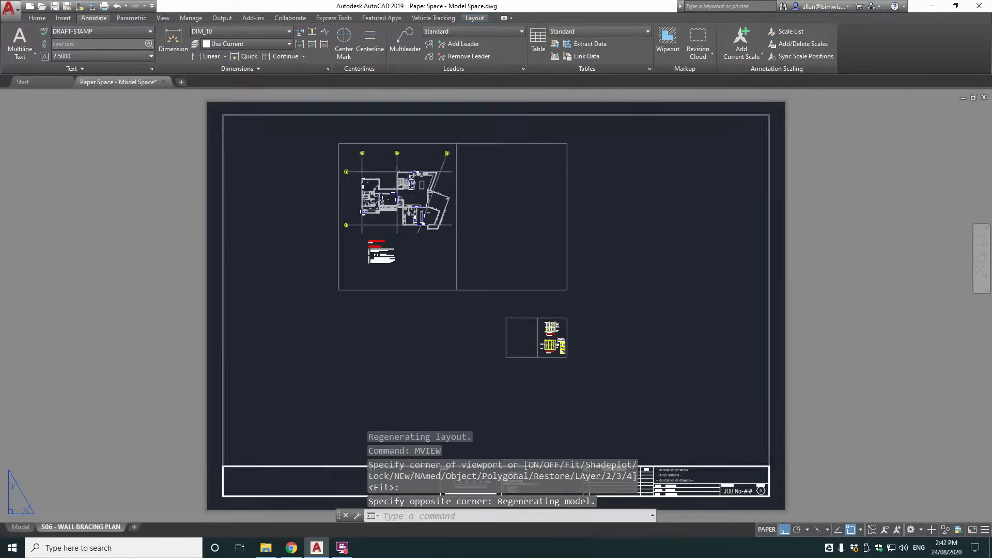
double_click(645, 310)
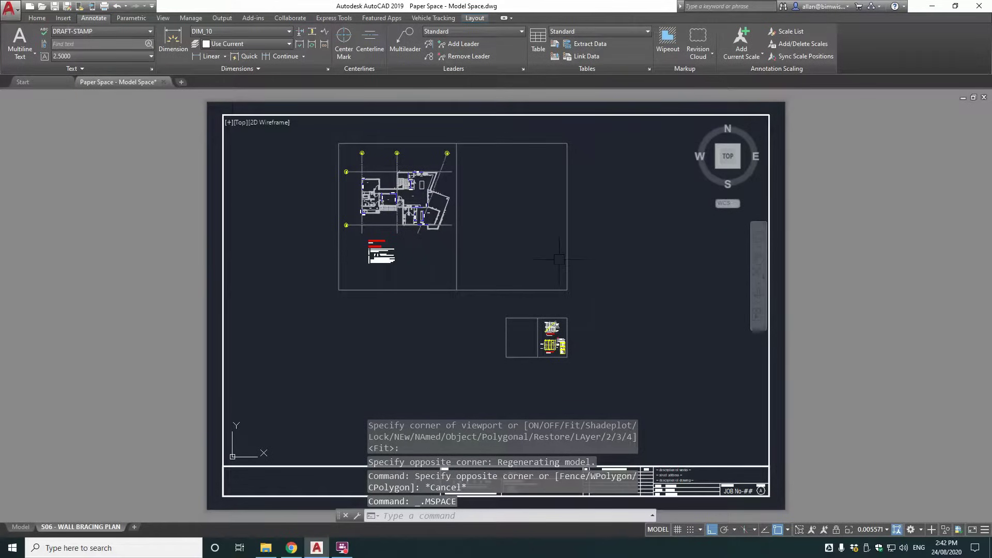
Window-zoom the viewport to the plan frame's endpoint corners, then return to paper space with PS.
text(z)
key(Return)
shift+right_click(491, 237)
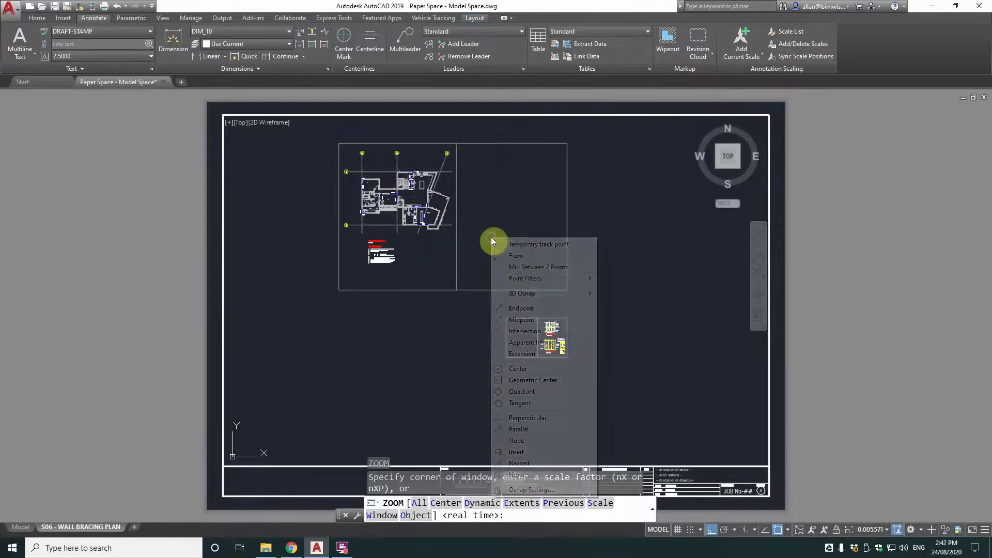
click(527, 309)
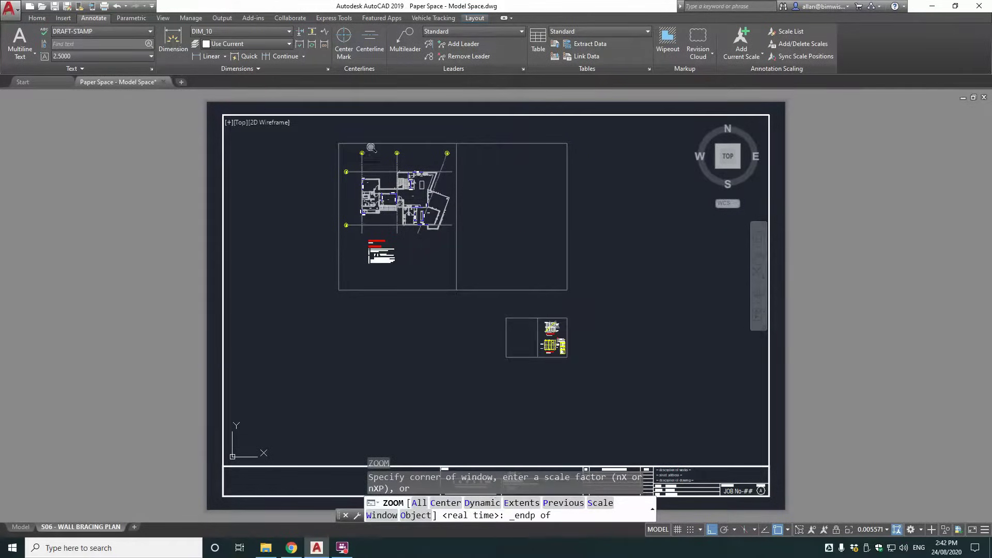
click(345, 145)
shift+right_click(360, 174)
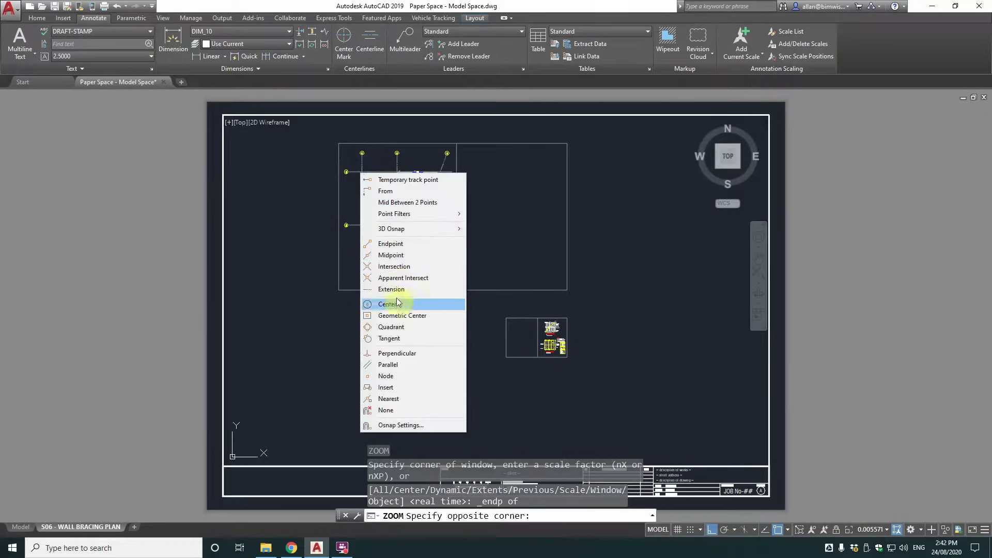
click(390, 243)
click(567, 289)
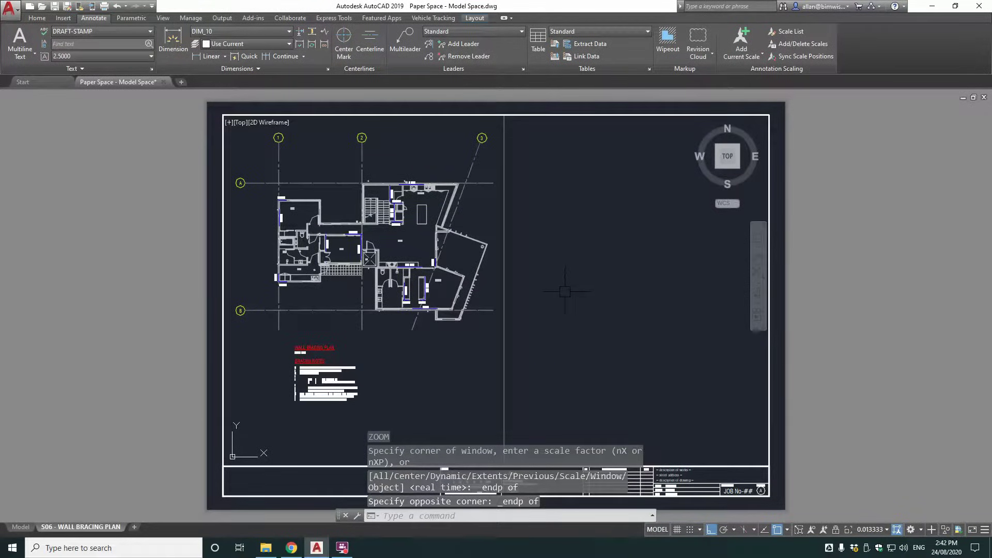
text(PS)
key(Return)
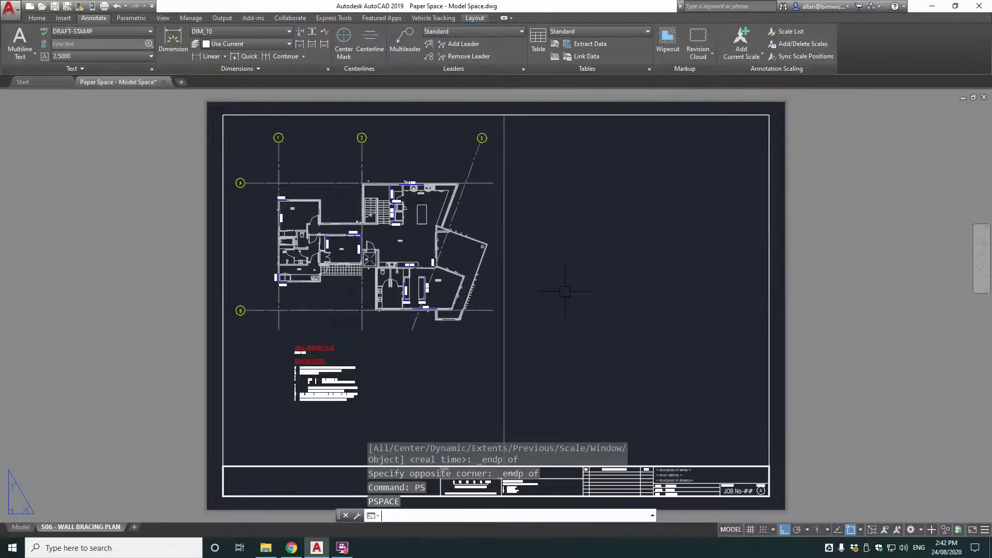
Select the sheet viewport and open its Properties, showing custom scale 0.0133.
click(549, 115)
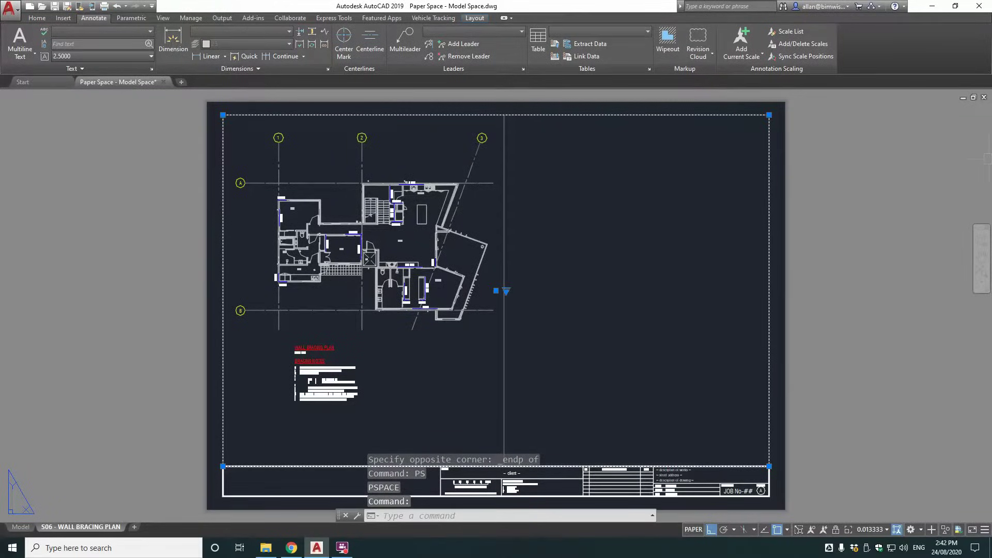
key(ctrl+1)
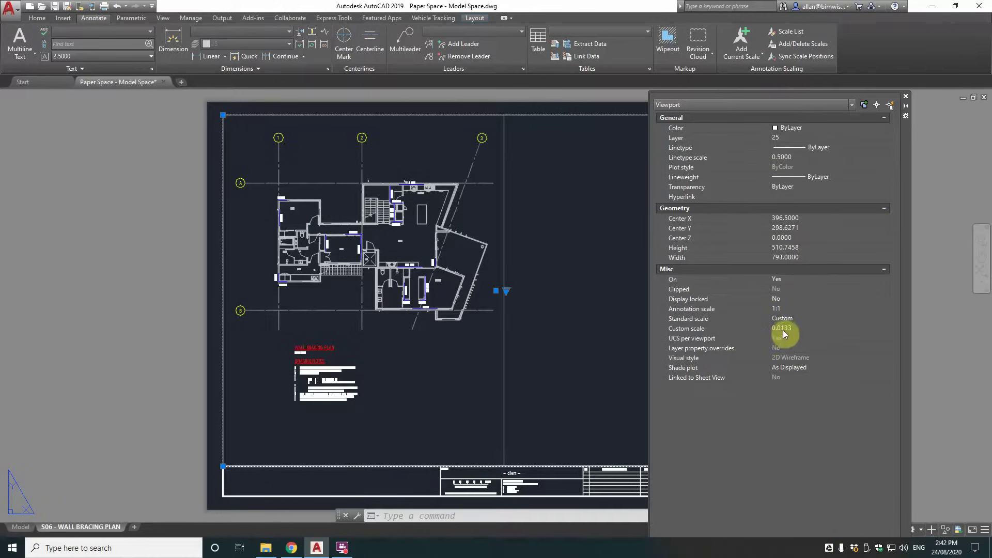
Compute 1 ÷ 75 = 0.0133333 in Windows Calculator, then close it.
click(124, 548)
text(CLA)
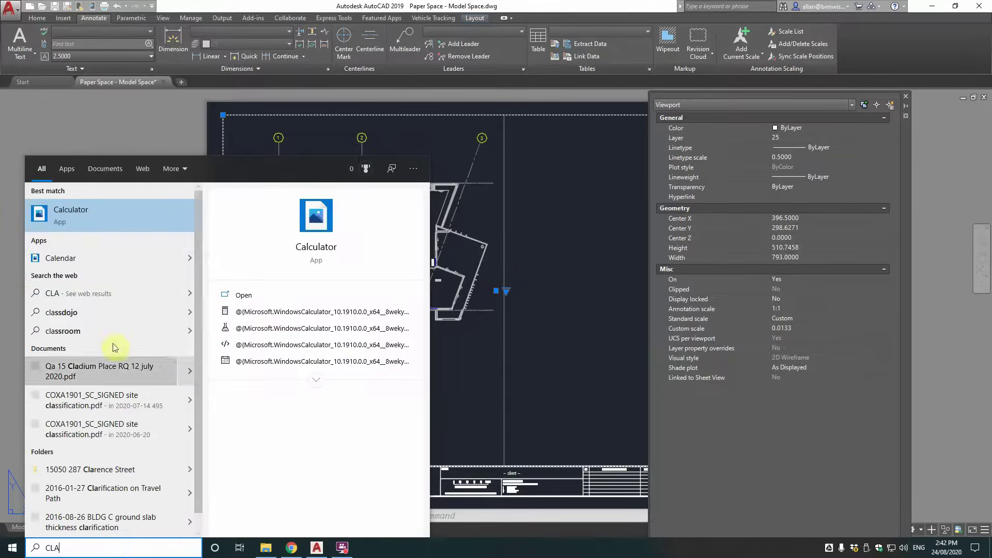
click(78, 212)
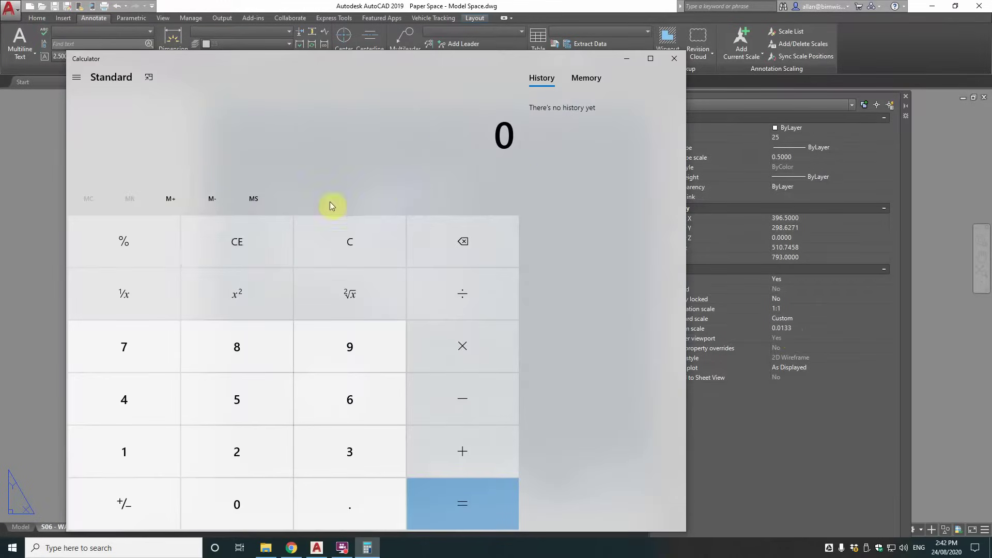
click(139, 453)
click(490, 309)
click(126, 354)
click(241, 402)
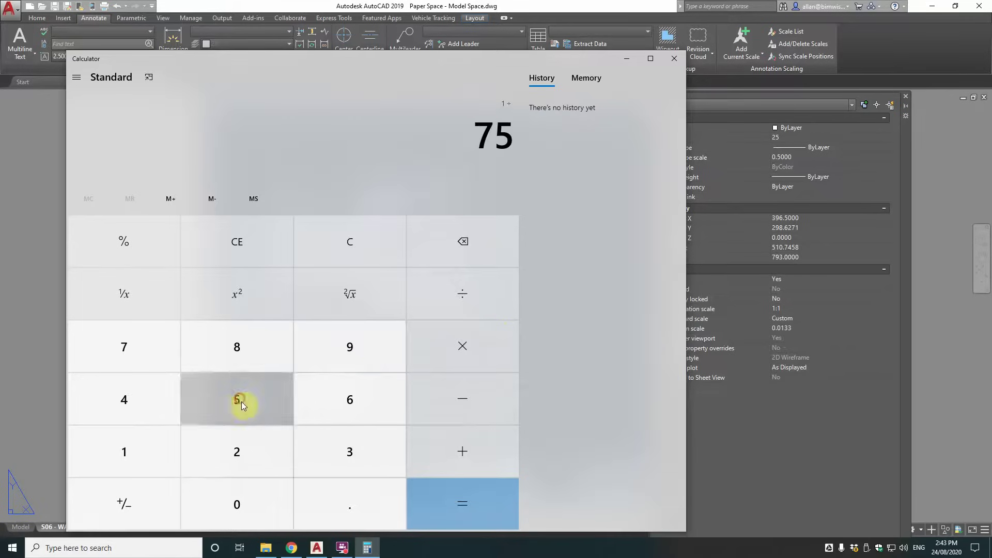
click(450, 498)
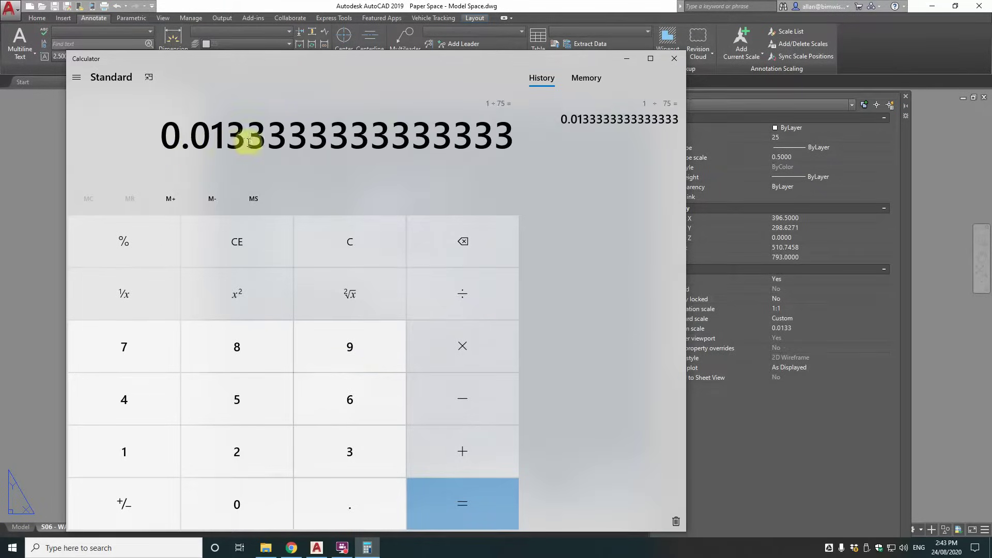
click(675, 58)
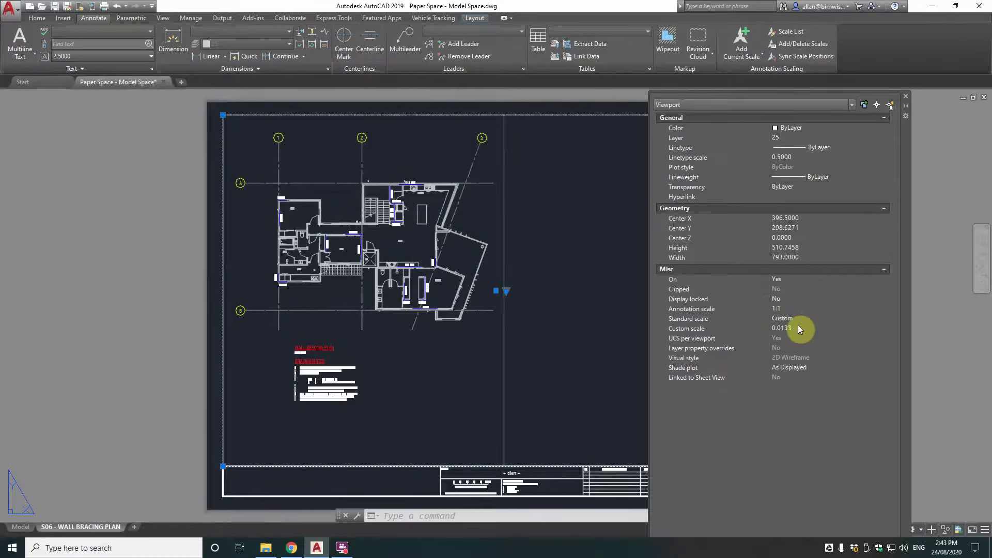
Set the plan viewport's Display locked to Yes and its layer to Defpoints.
click(783, 299)
click(784, 299)
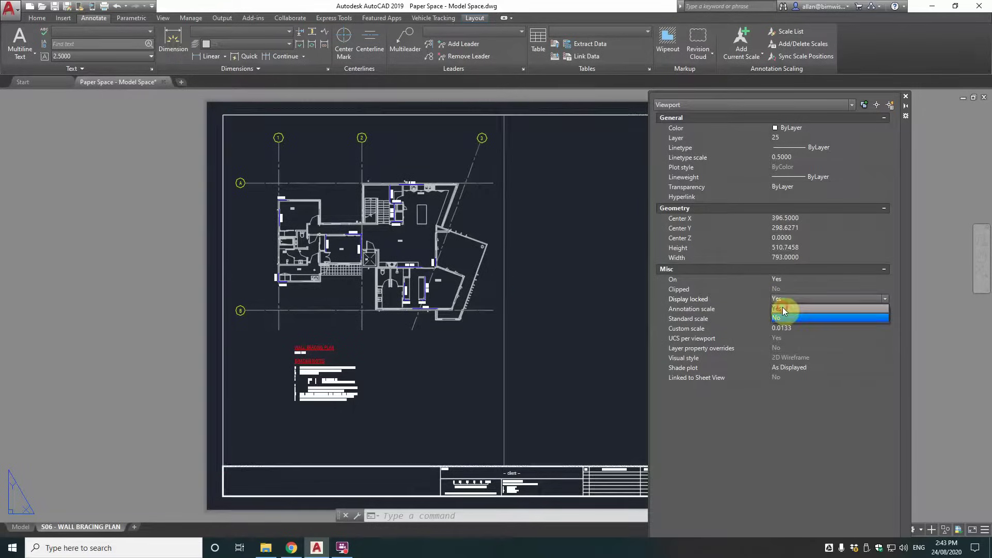
click(783, 308)
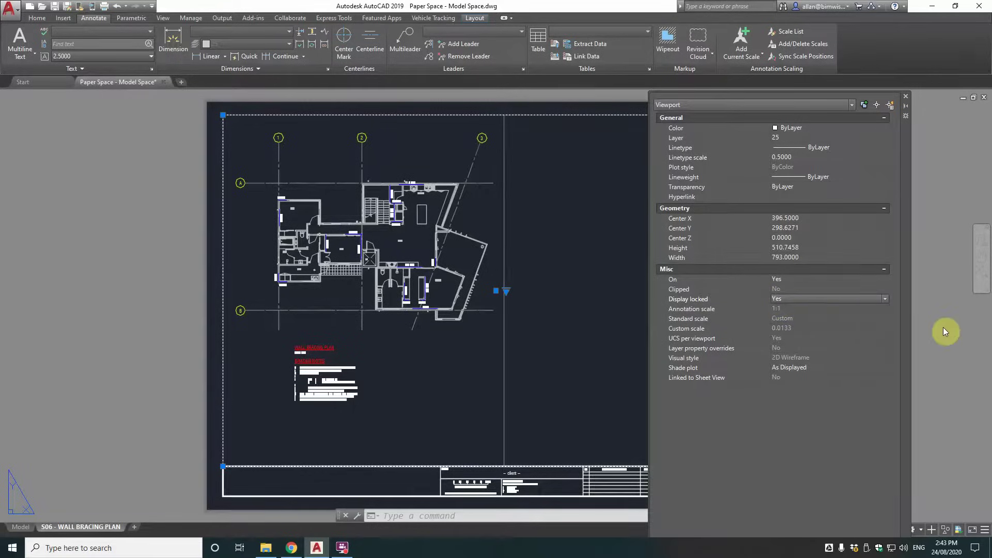
click(792, 135)
click(791, 137)
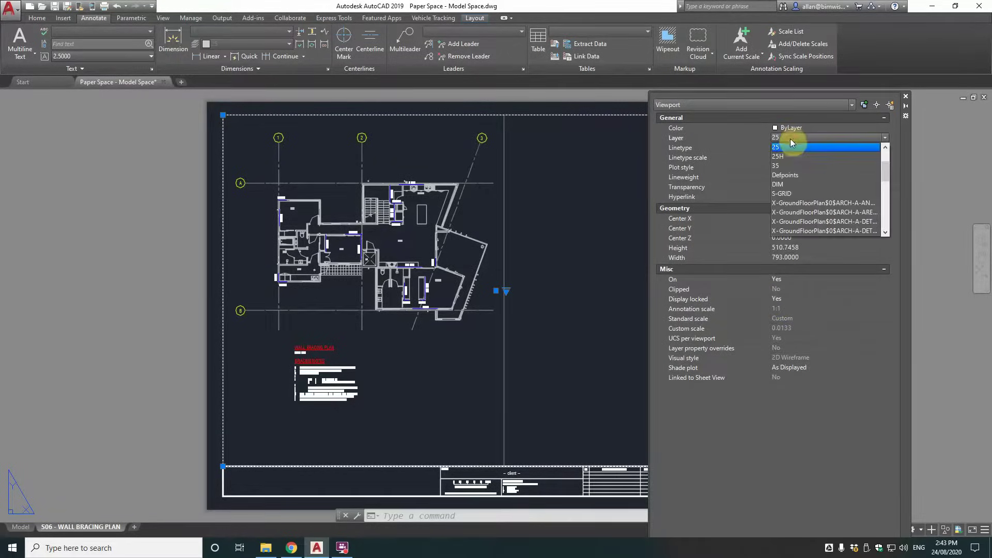
click(786, 176)
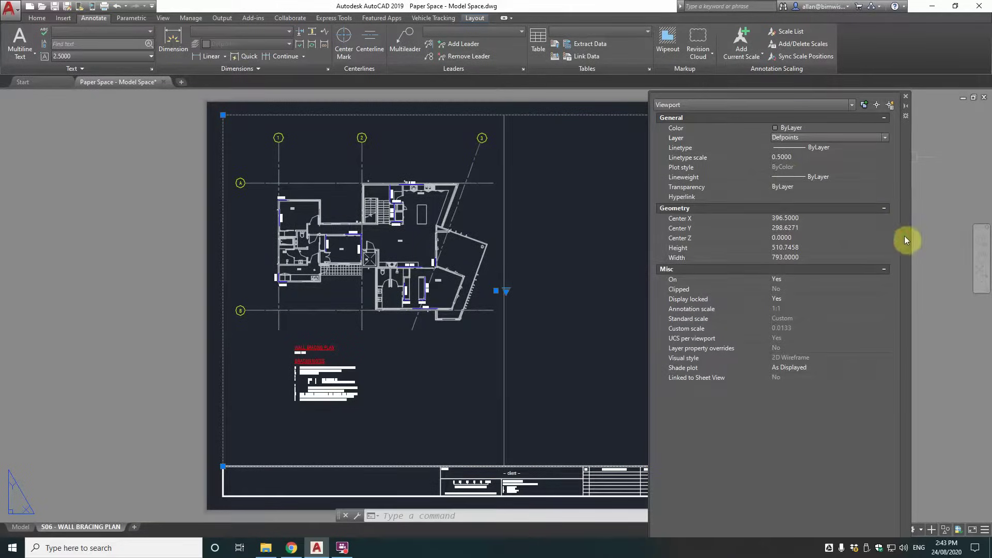
click(760, 316)
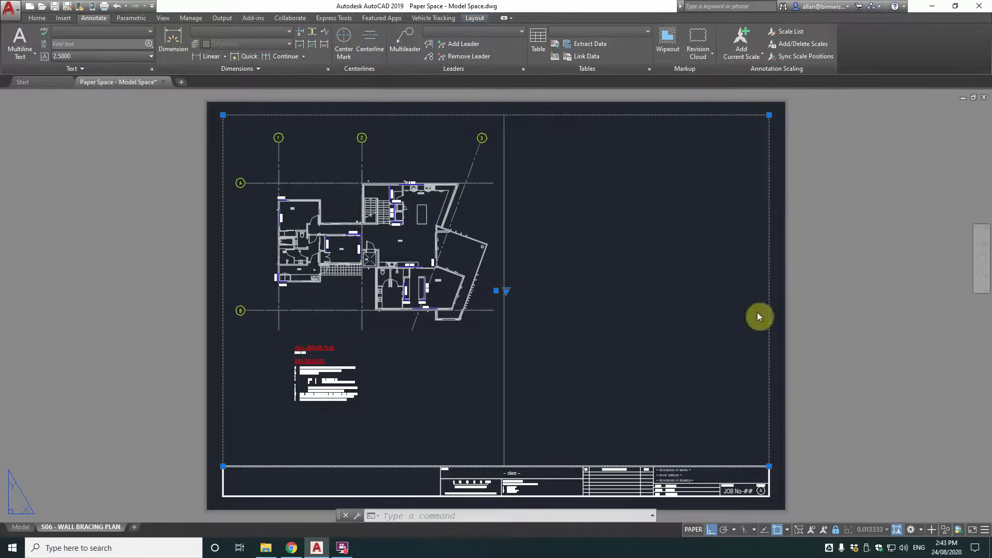
Create a new layout viewport spanning the right half of the sheet with MV.
key(Escape)
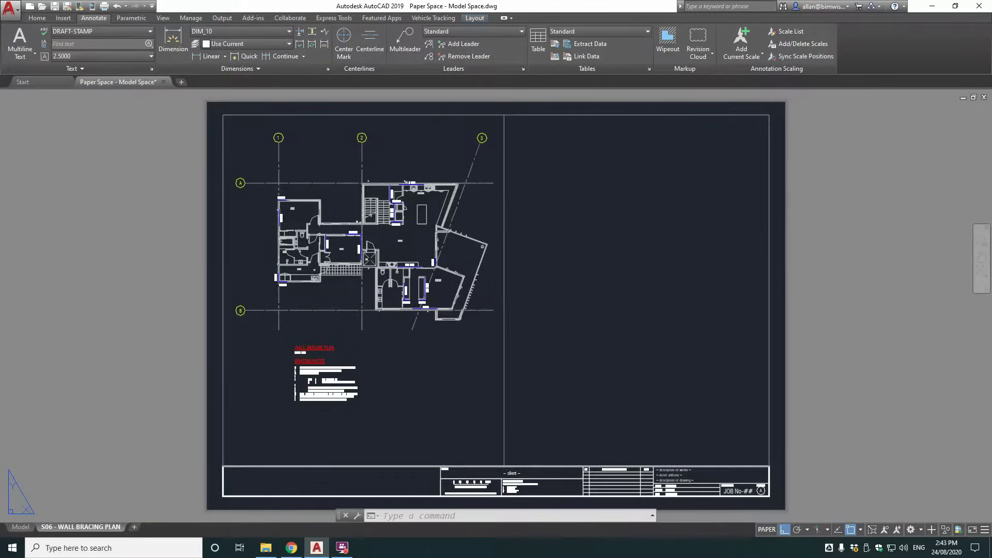
text(mv)
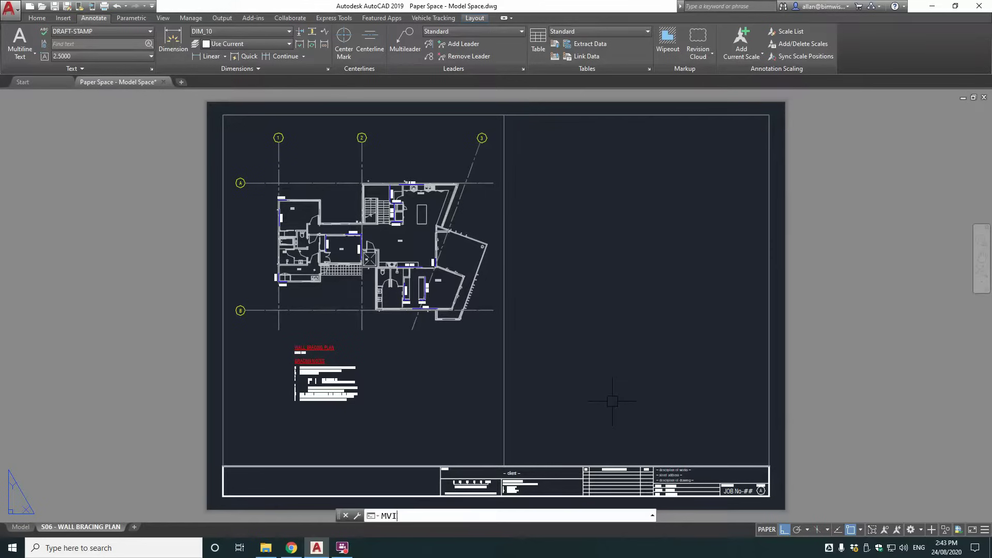
key(Return)
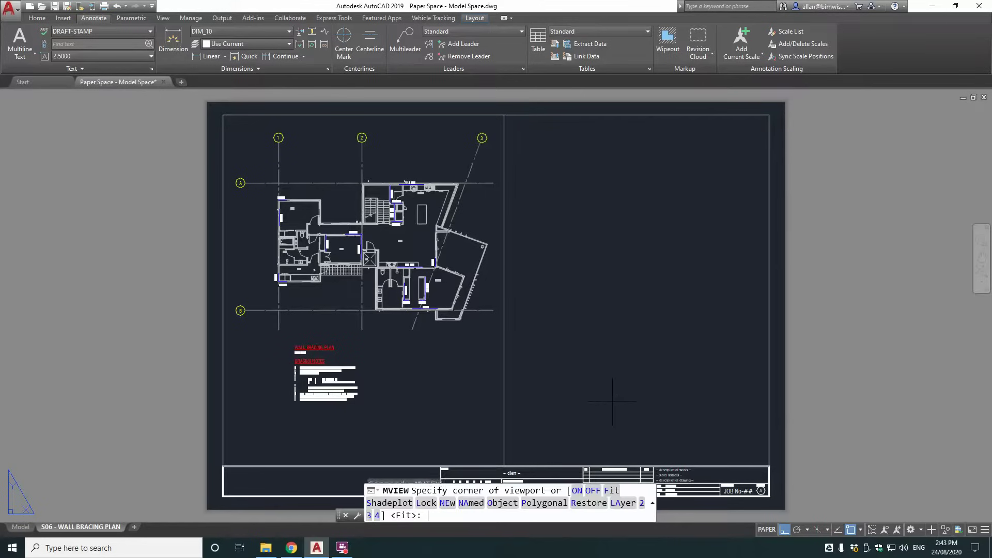
click(223, 115)
click(767, 456)
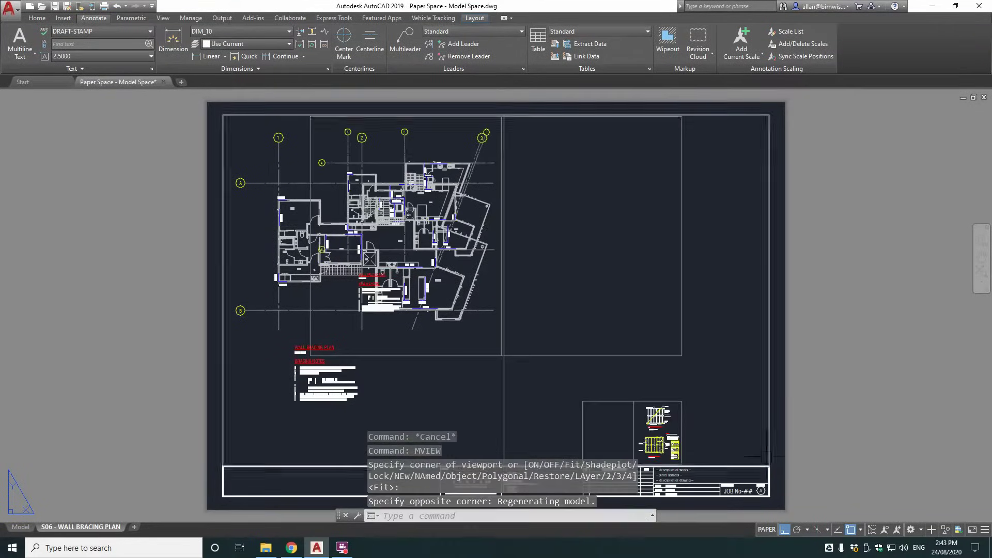
Zoom the new viewport to frame the wall bracing details at 1:20, then select it.
double_click(726, 407)
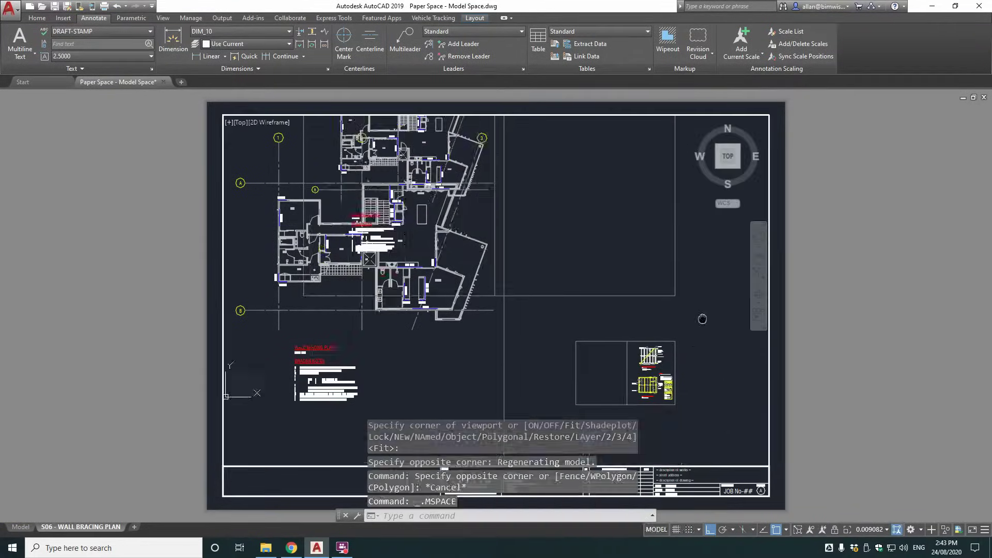
text(z)
key(Return)
shift+right_click(623, 296)
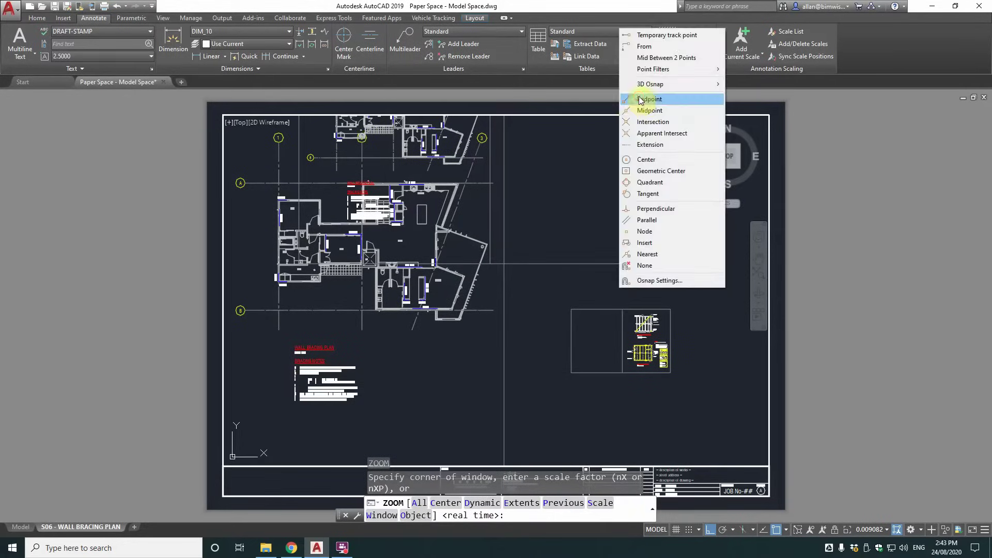
click(649, 99)
click(571, 310)
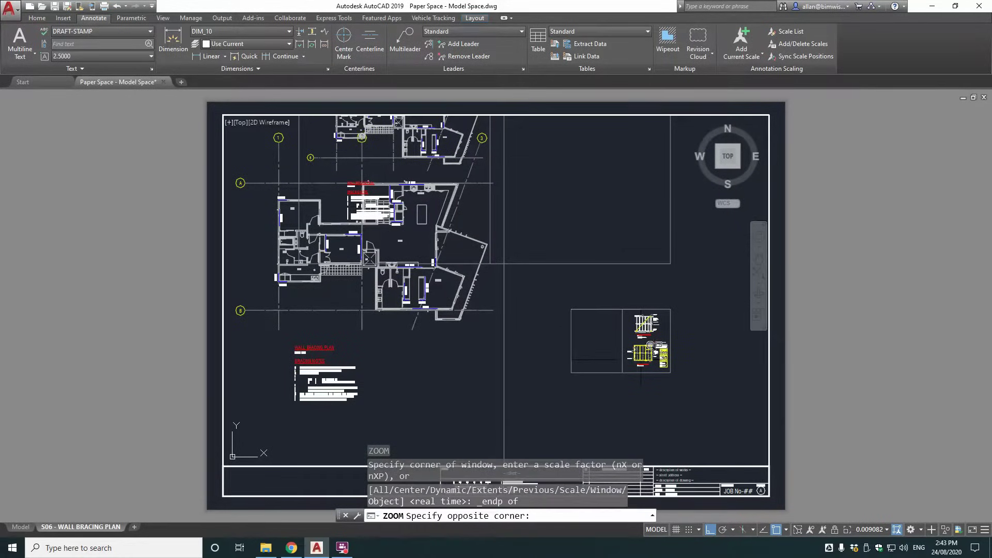
shift+right_click(641, 362)
click(670, 171)
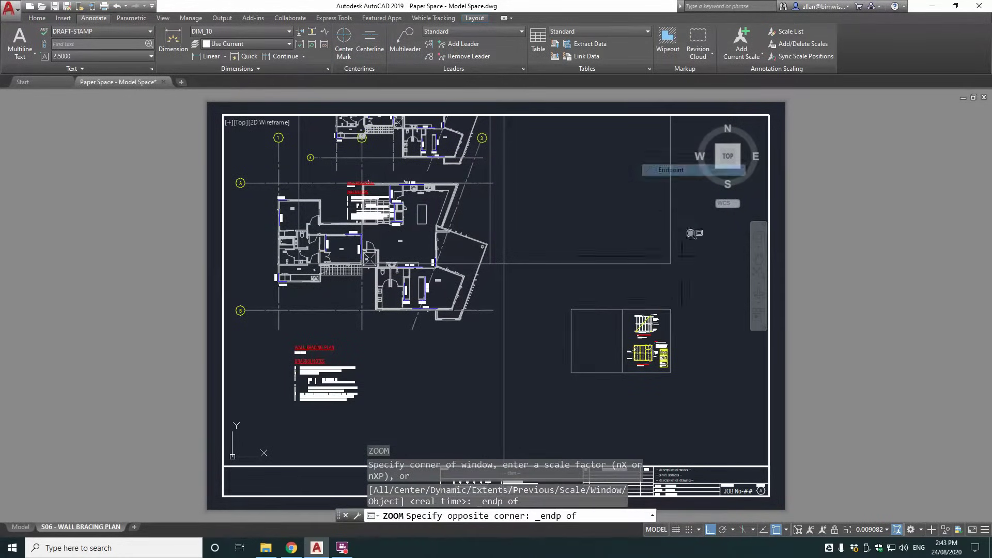
click(670, 372)
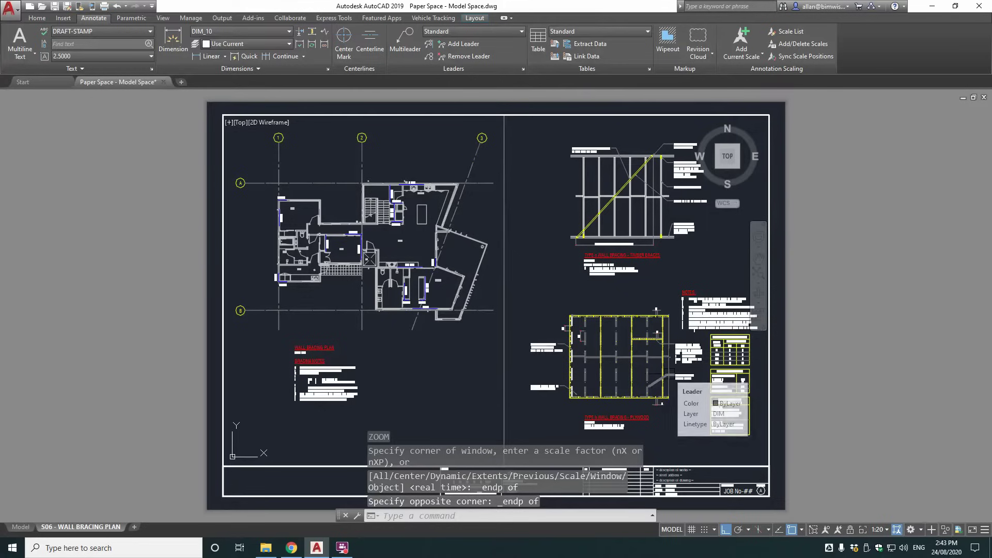
double_click(788, 205)
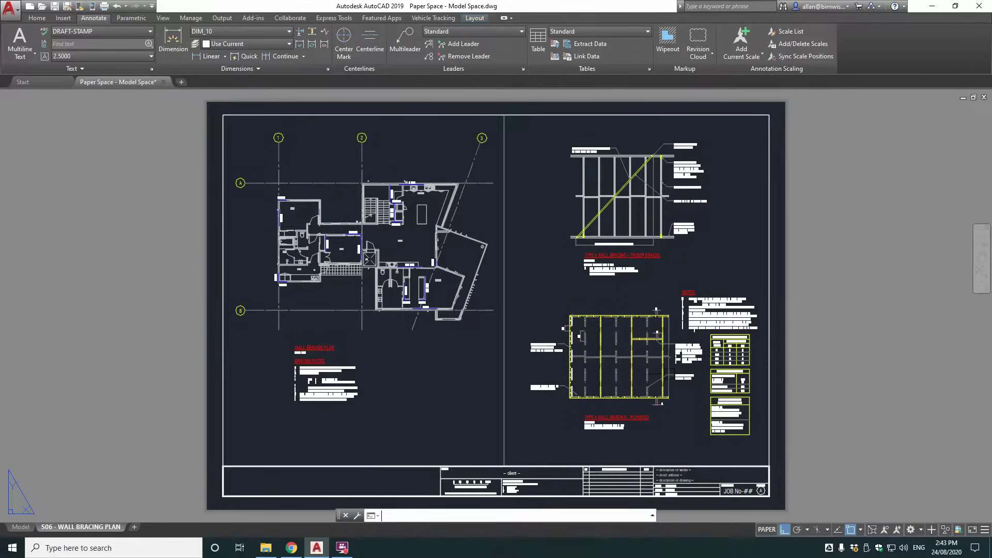
click(769, 203)
Set the details viewport's Layer to Defpoints and Display locked to Yes.
key(ctrl+1)
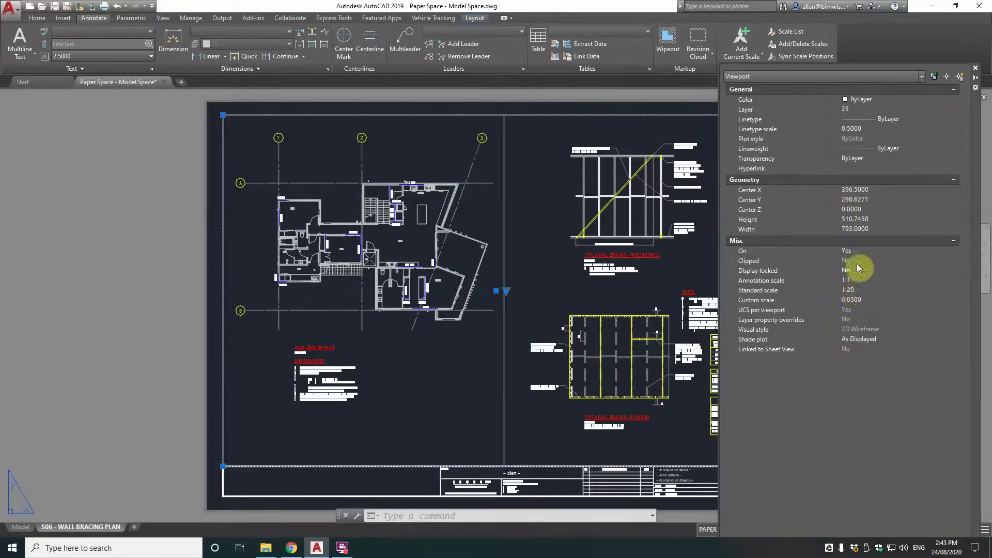
click(862, 109)
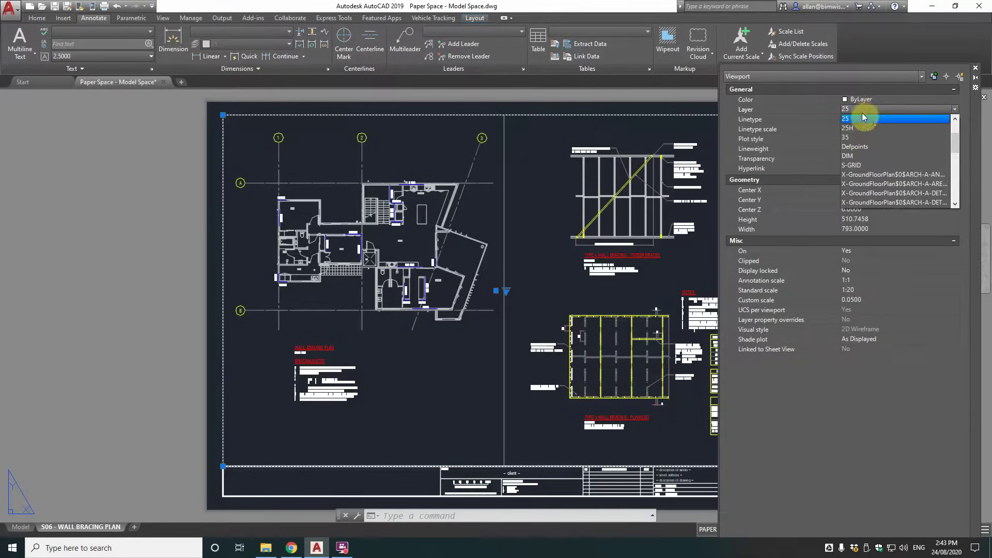
click(862, 147)
click(862, 271)
click(862, 271)
click(857, 280)
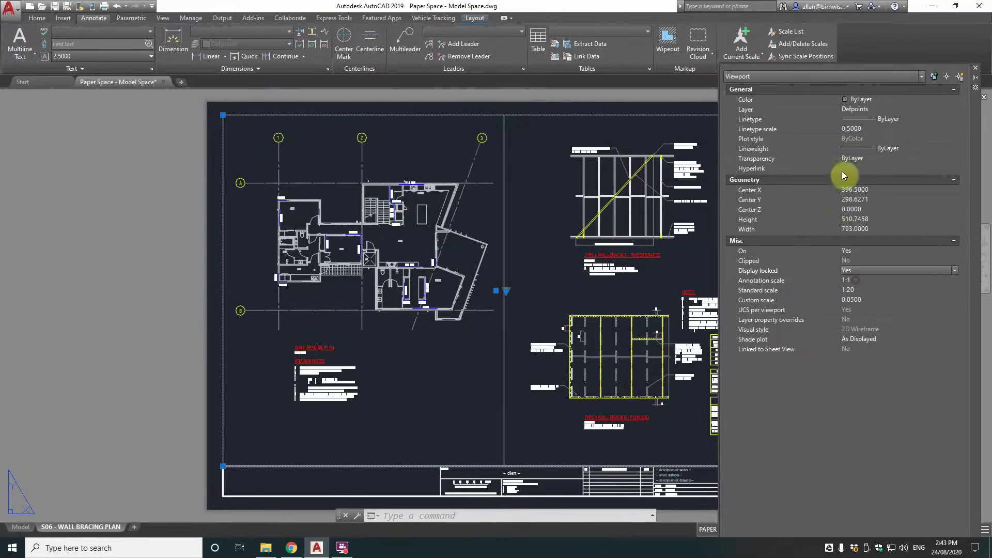
click(976, 67)
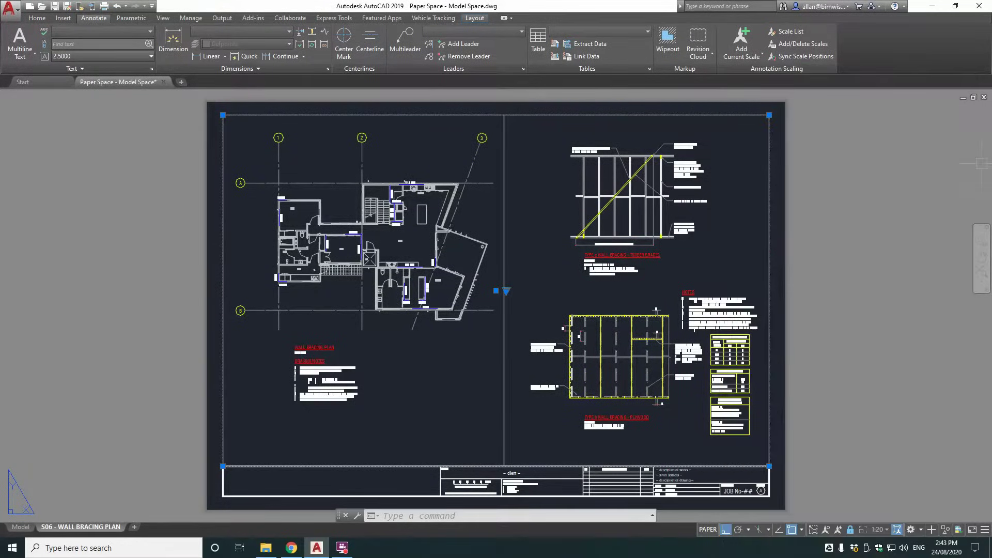
key(Escape)
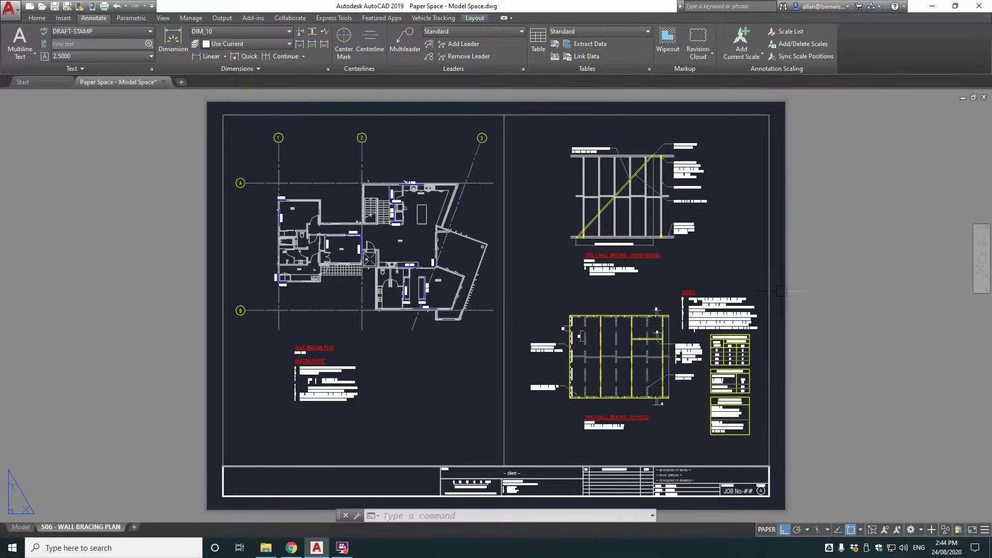
In Model space, copy the BRACING NOTES column to two positions further right.
click(21, 527)
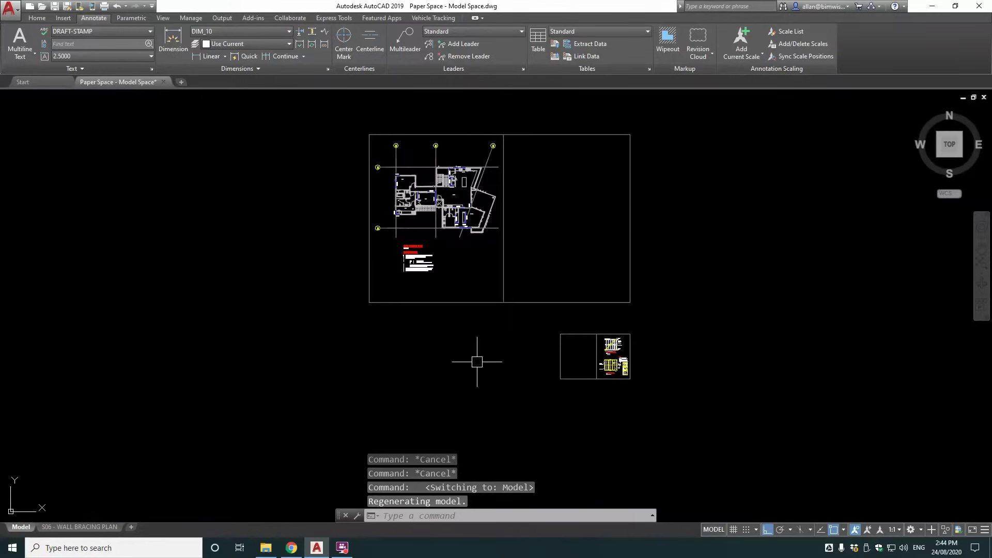
scroll(618, 358, up, 1)
scroll(607, 327, down, 1)
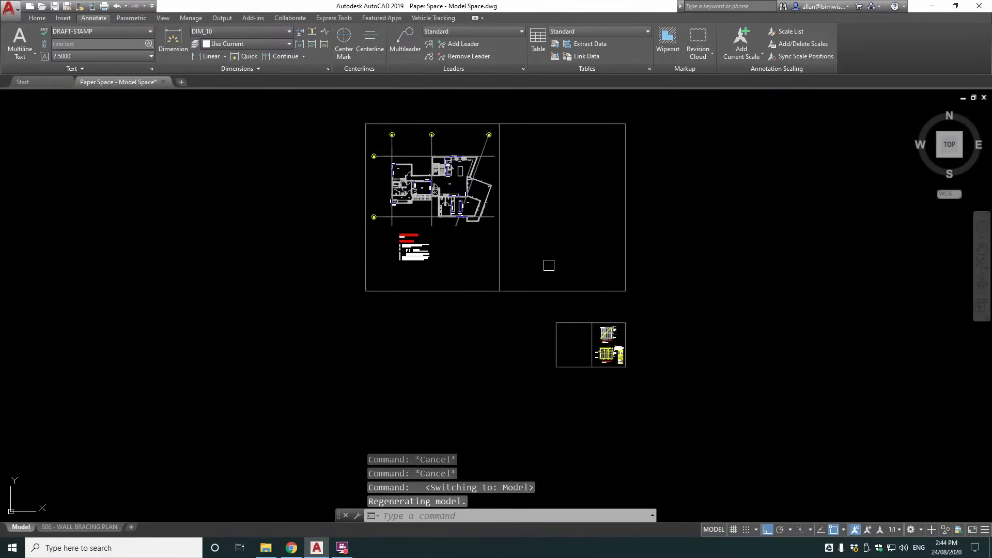
scroll(501, 263, up, 3)
text(co)
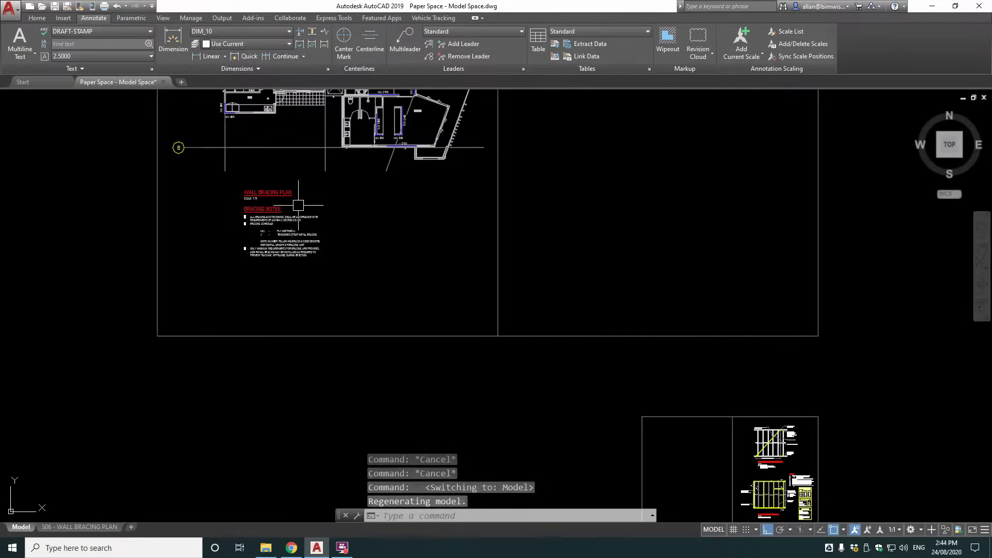
key(Return)
click(316, 203)
click(252, 246)
key(Return)
click(279, 265)
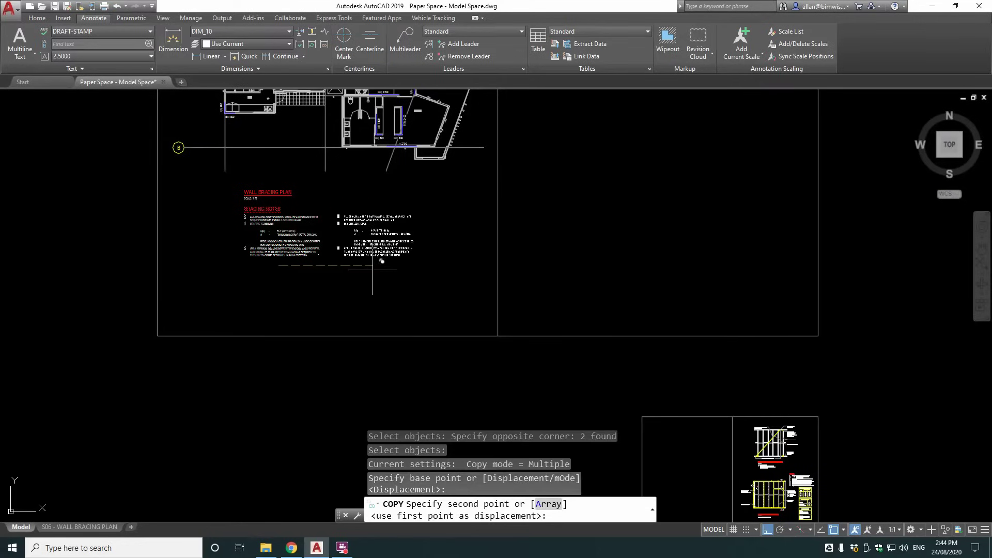
click(467, 266)
click(531, 265)
key(Escape)
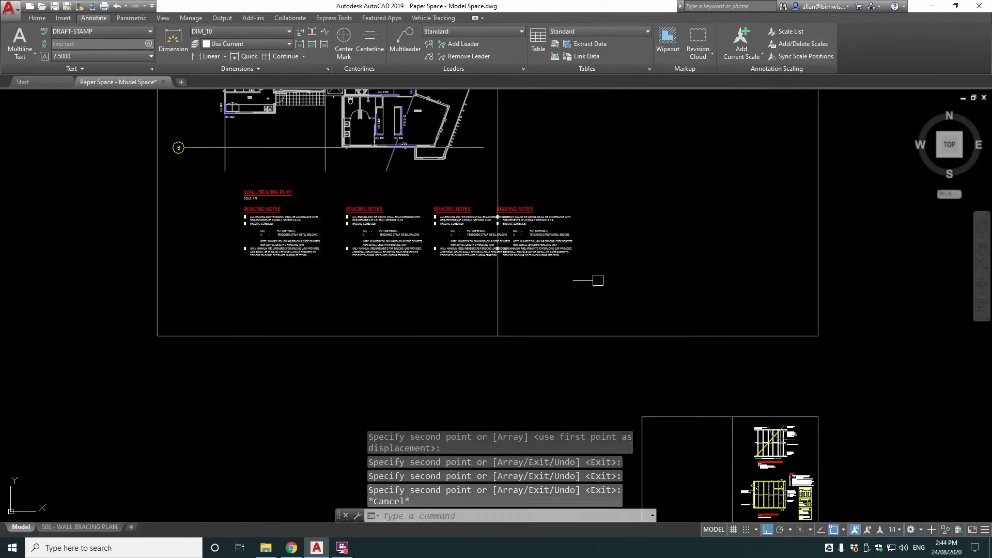
Copy the fourth BRACING NOTES column once more to the right, making five in a row.
scroll(599, 284, up, 2)
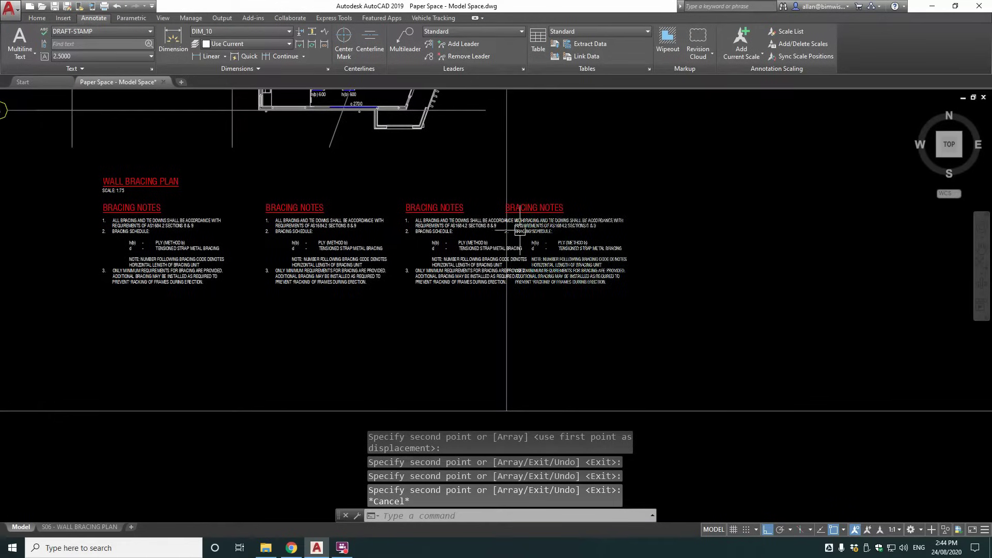
scroll(519, 220, down, 2)
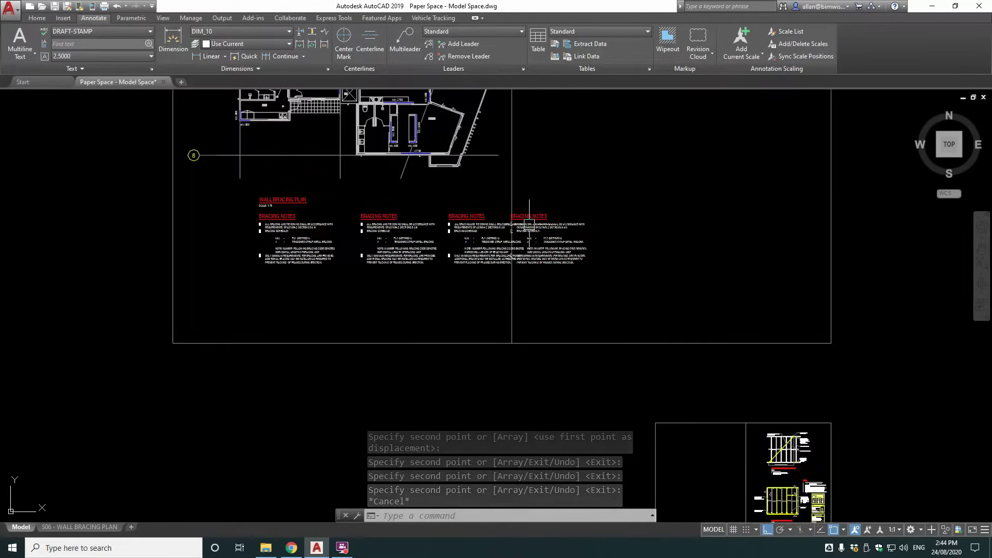
middle_drag(608, 290, 587, 221)
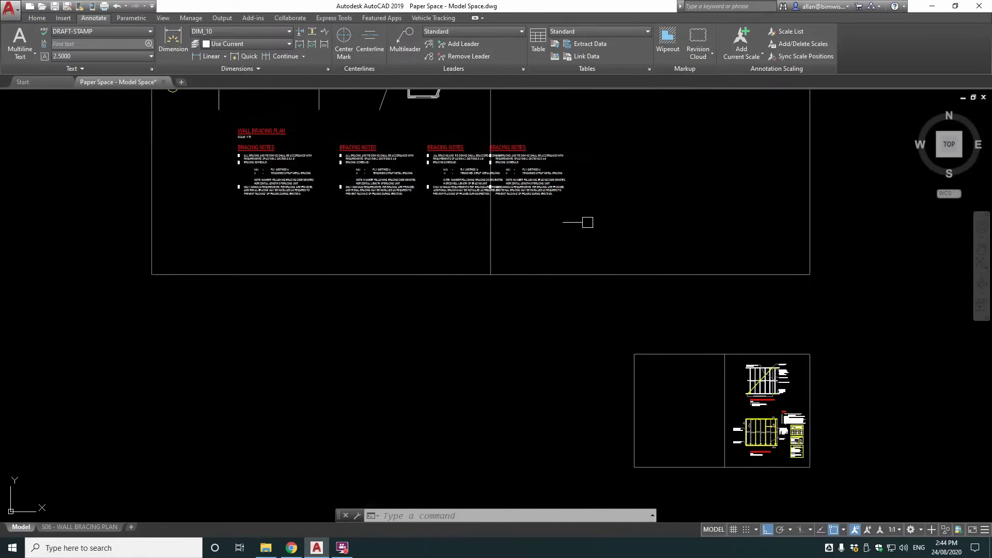
key(Escape)
click(565, 130)
click(492, 211)
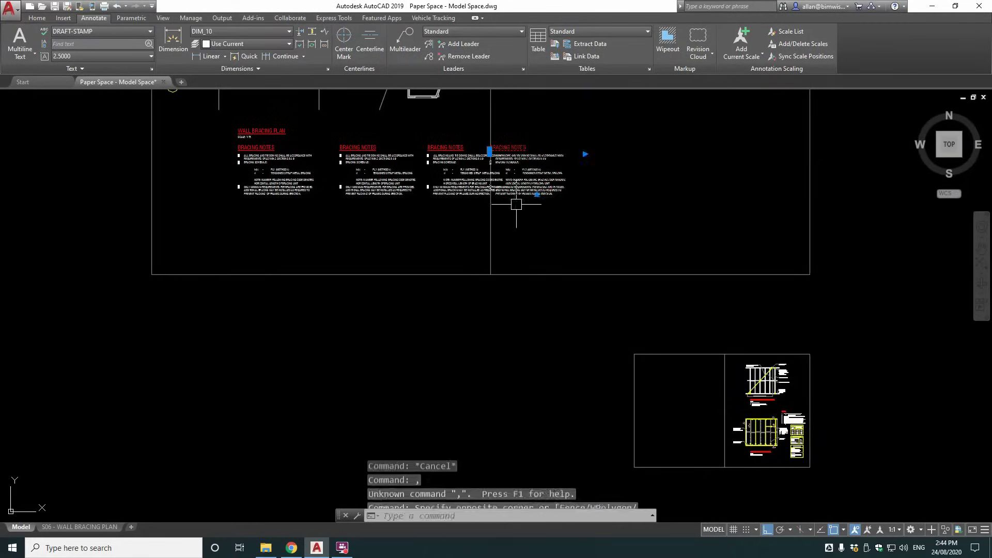
text(co)
key(Return)
click(552, 212)
click(641, 212)
key(Escape)
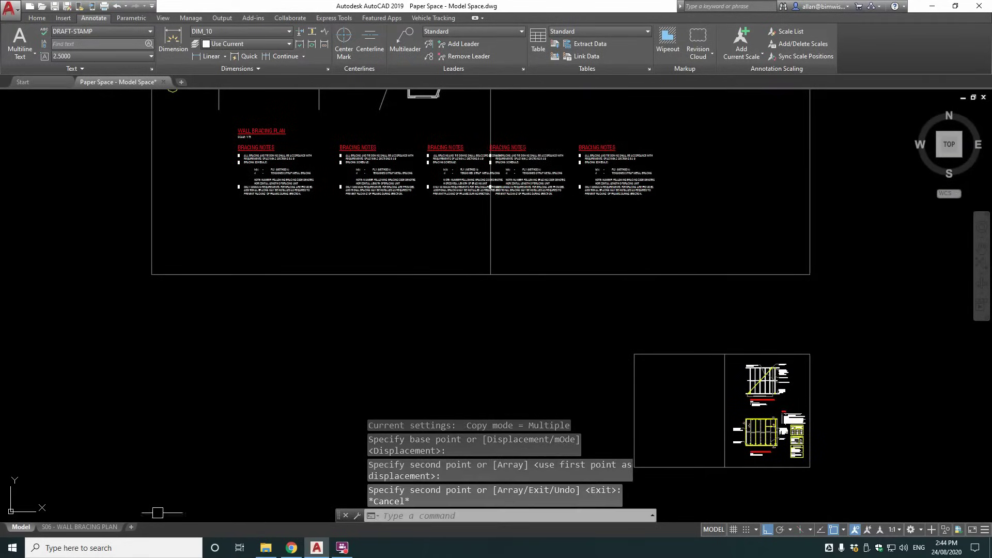
Check the S06 layout, then erase the four copied notes columns in Model space.
click(86, 527)
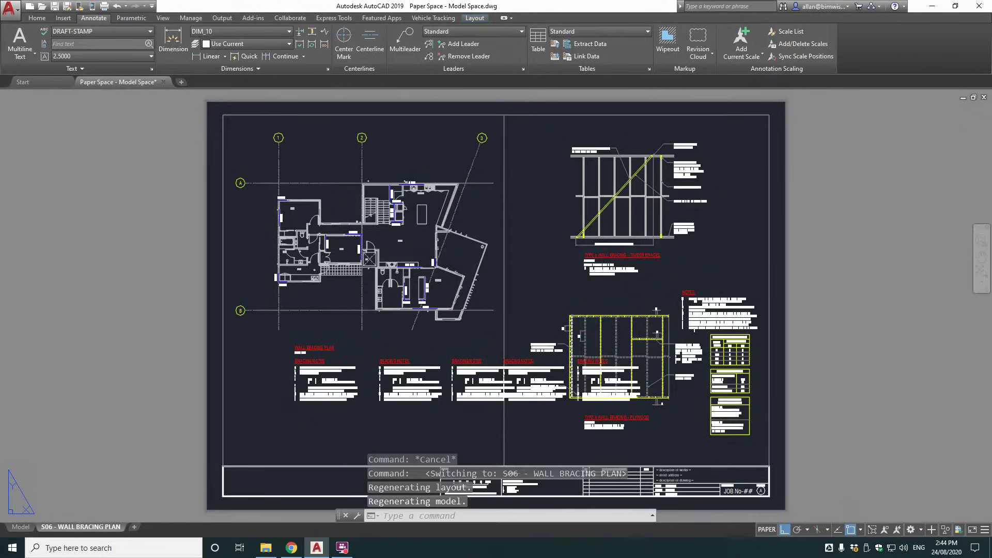
click(20, 527)
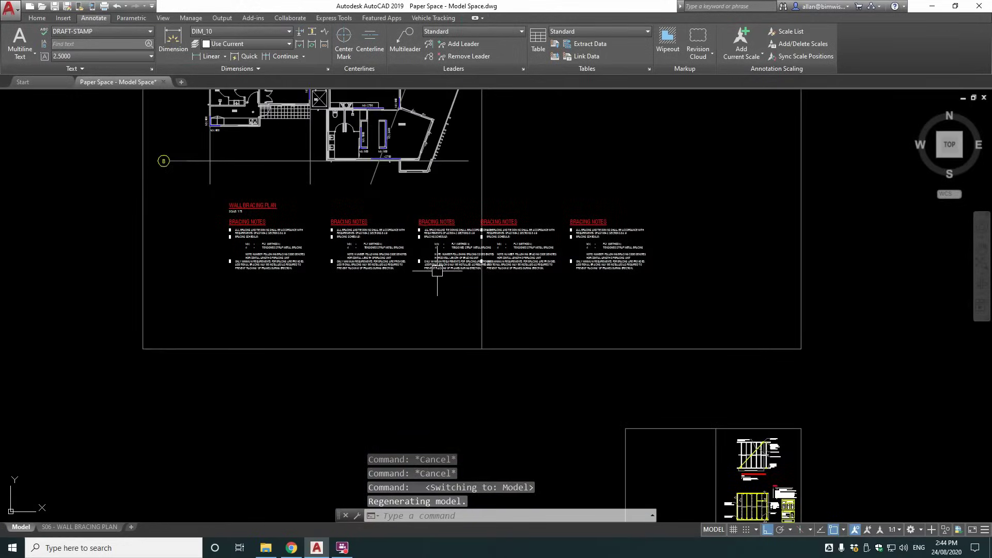
text(e)
key(Return)
click(327, 207)
click(701, 309)
key(Return)
Zoom and pan to recentre the view on the sheets.
scroll(575, 359, down, 5)
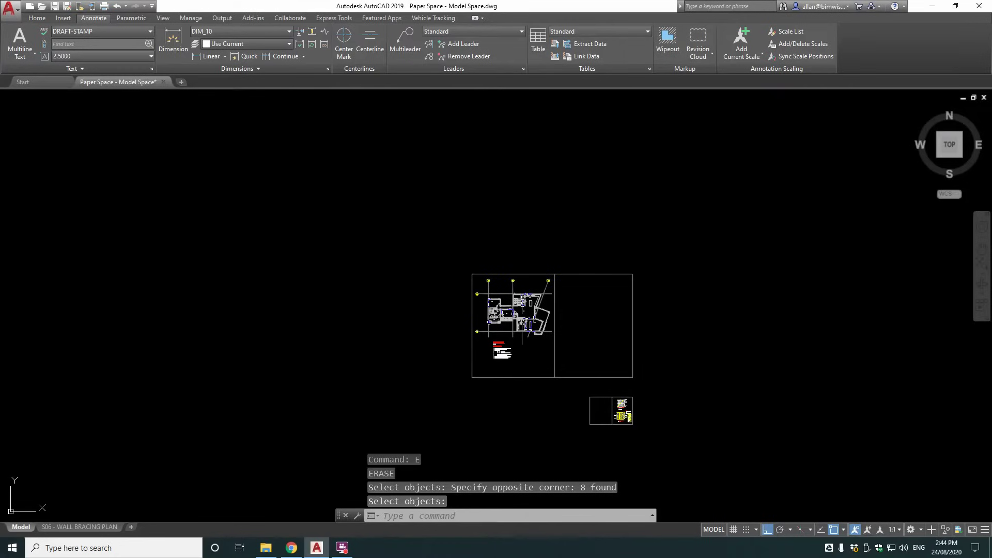
scroll(534, 328, up, 6)
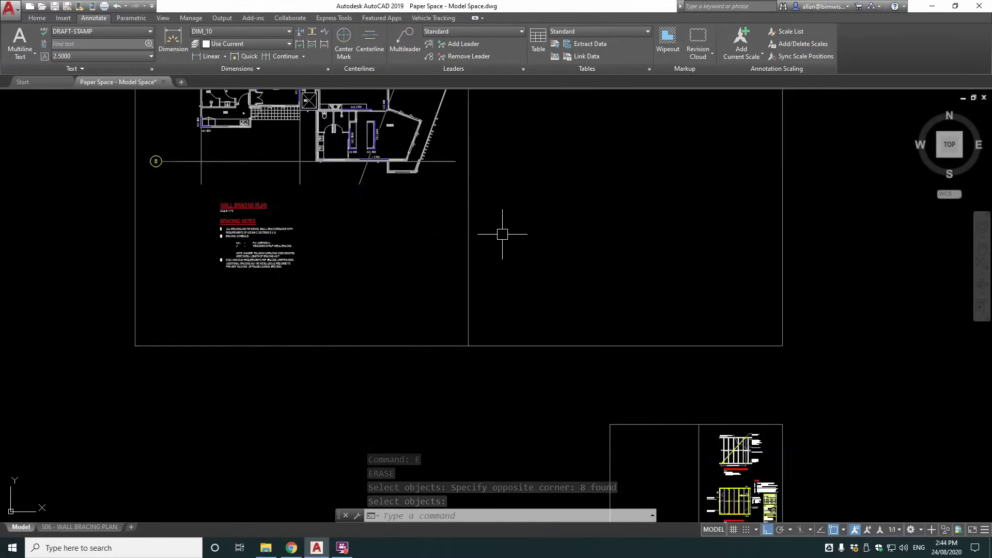
scroll(502, 234, down, 6)
scroll(524, 277, up, 4)
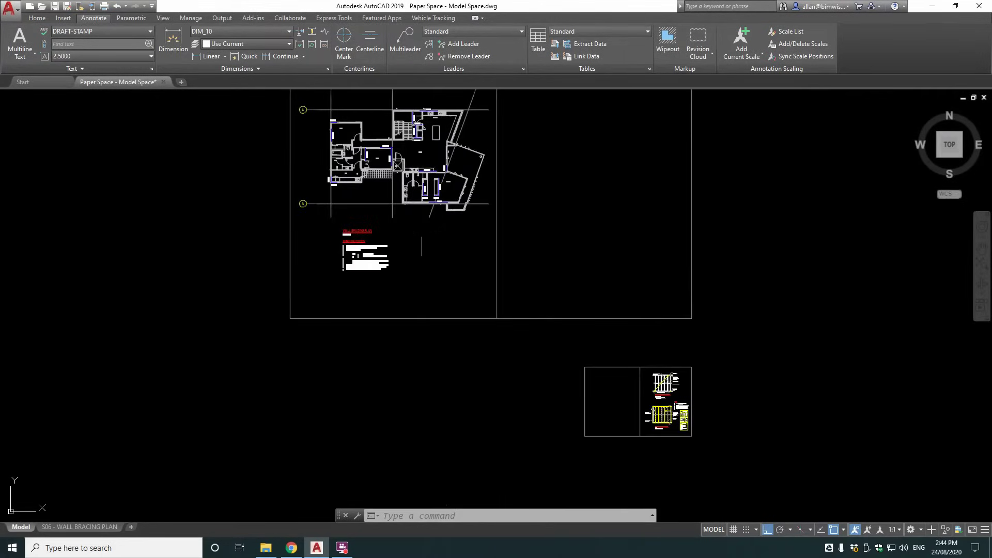
scroll(663, 415, up, 10)
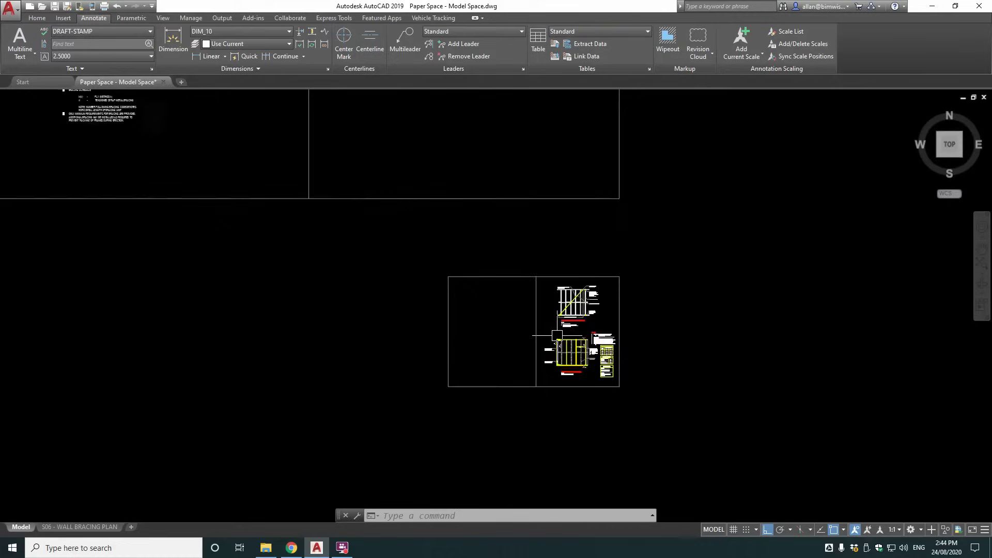
scroll(582, 306, down, 5)
scroll(583, 306, down, 6)
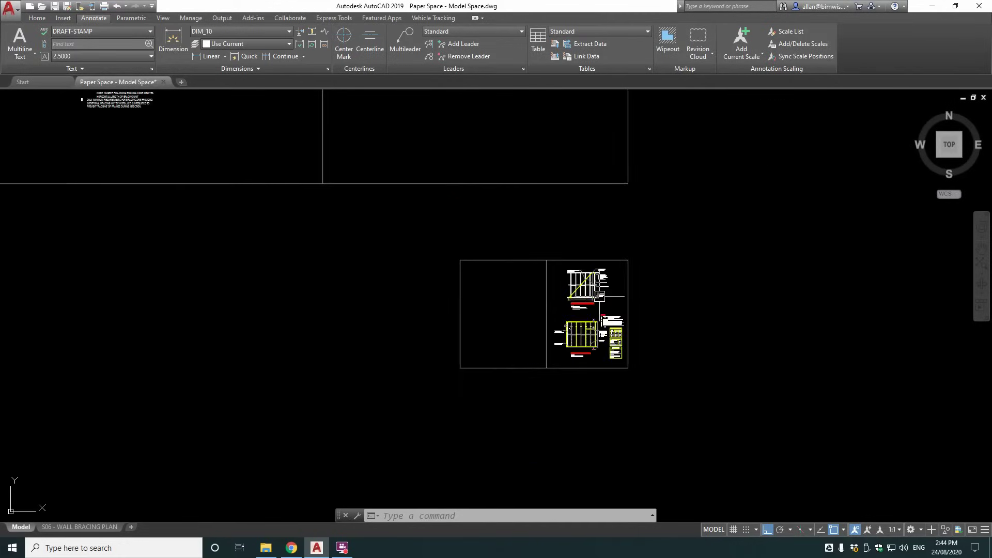
middle_drag(604, 332, 523, 299)
scroll(523, 299, down, 4)
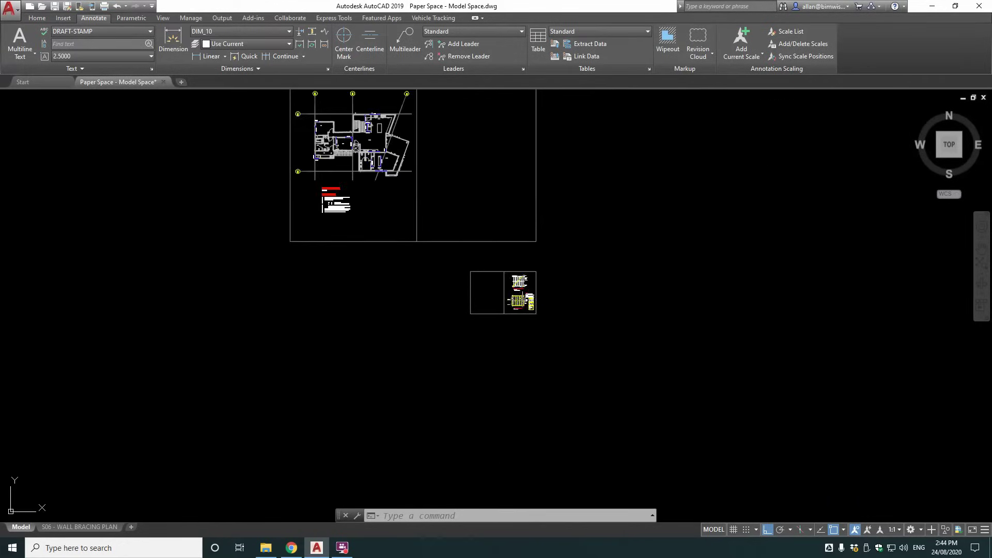
scroll(527, 297, up, 8)
Copy the yellow wall-frame detail to three empty spots around the detail sheet.
scroll(486, 296, down, 2)
text(co)
key(Return)
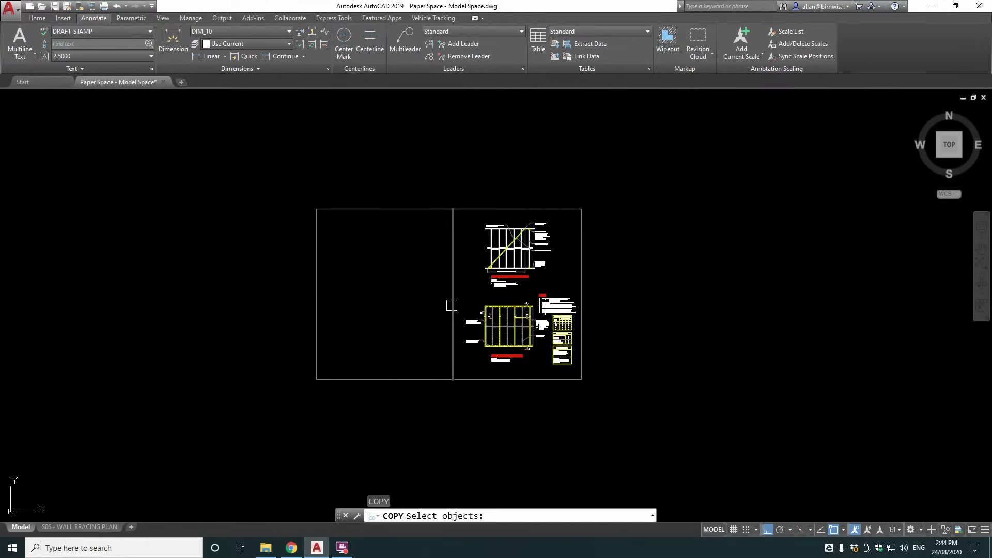
click(419, 293)
click(542, 363)
key(Return)
click(533, 345)
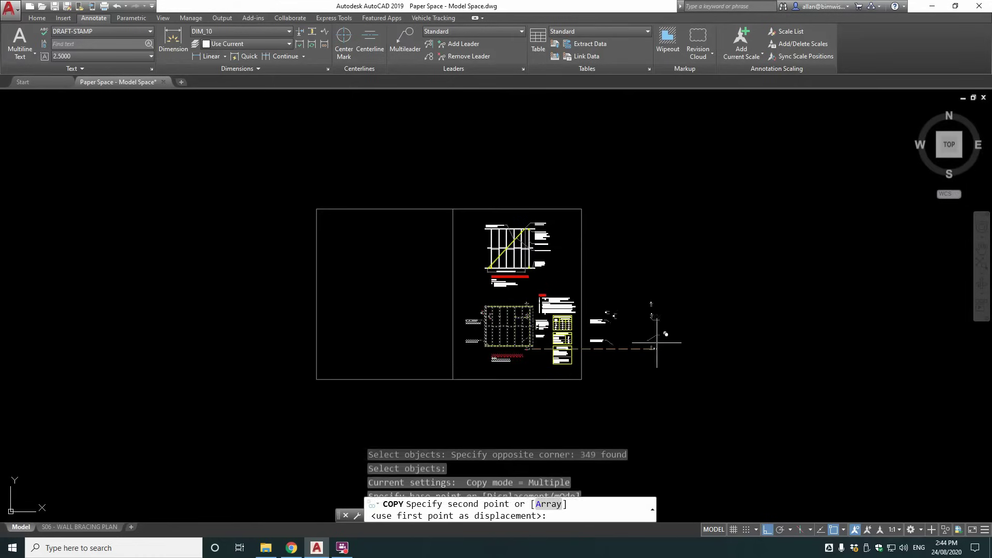
click(840, 181)
scroll(799, 314, down, 4)
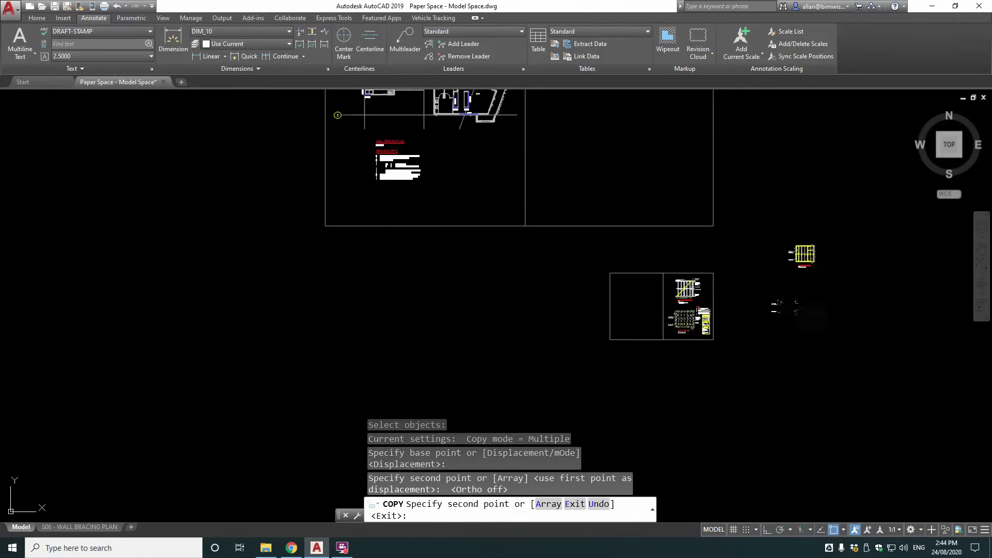
click(630, 417)
click(833, 461)
key(Escape)
Erase the small frame box, then undo that accidental deletion.
scroll(641, 348, down, 3)
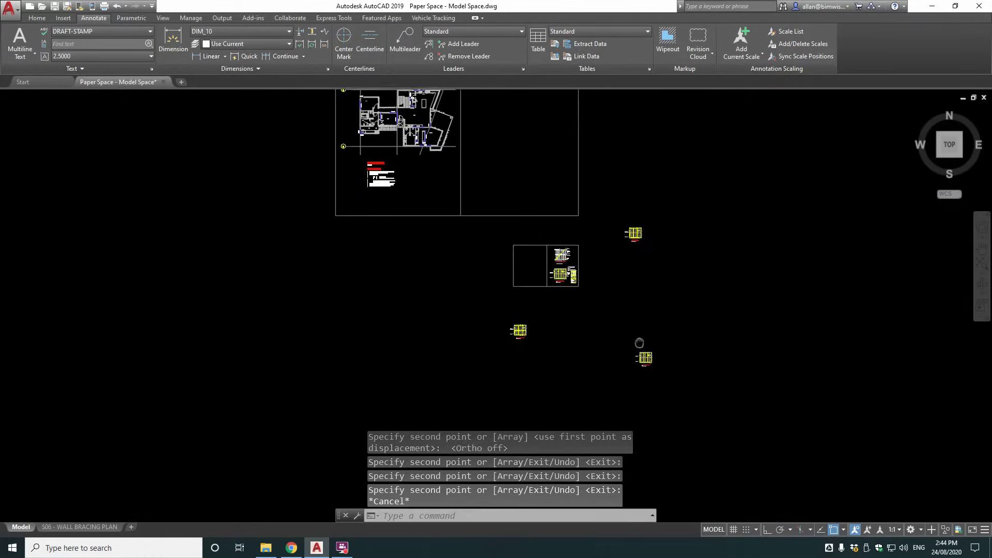
scroll(526, 248, up, 2)
text(e)
key(Return)
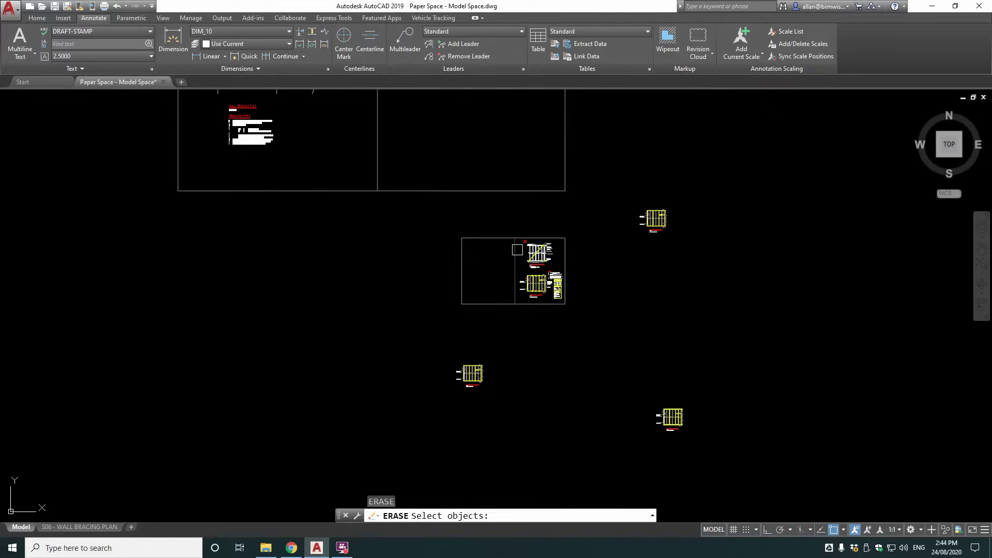
click(507, 237)
click(515, 261)
scroll(777, 304, down, 2)
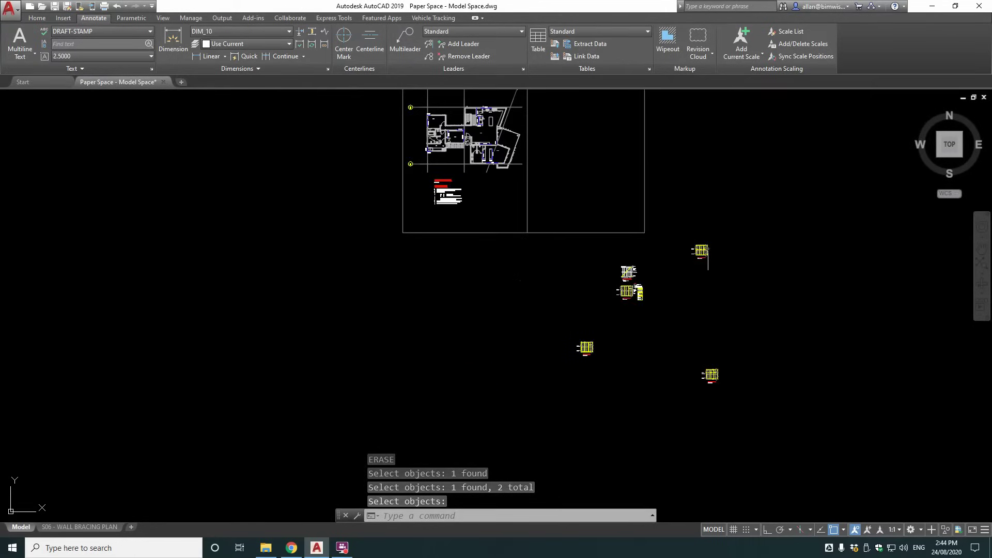
scroll(724, 263, up, 4)
scroll(705, 262, down, 2)
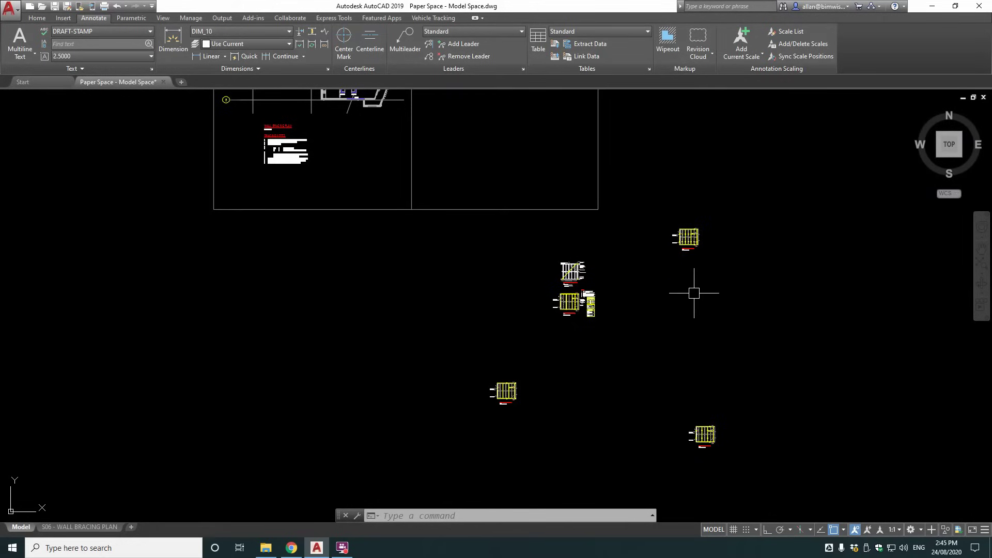
key(ctrl+z)
key(ctrl+z)
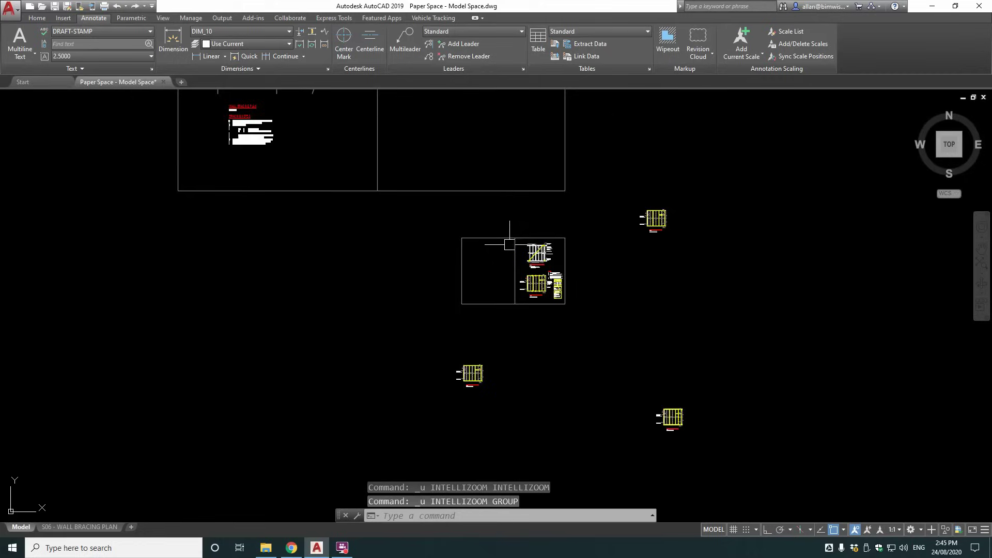
scroll(510, 244, up, 4)
scroll(580, 325, down, 6)
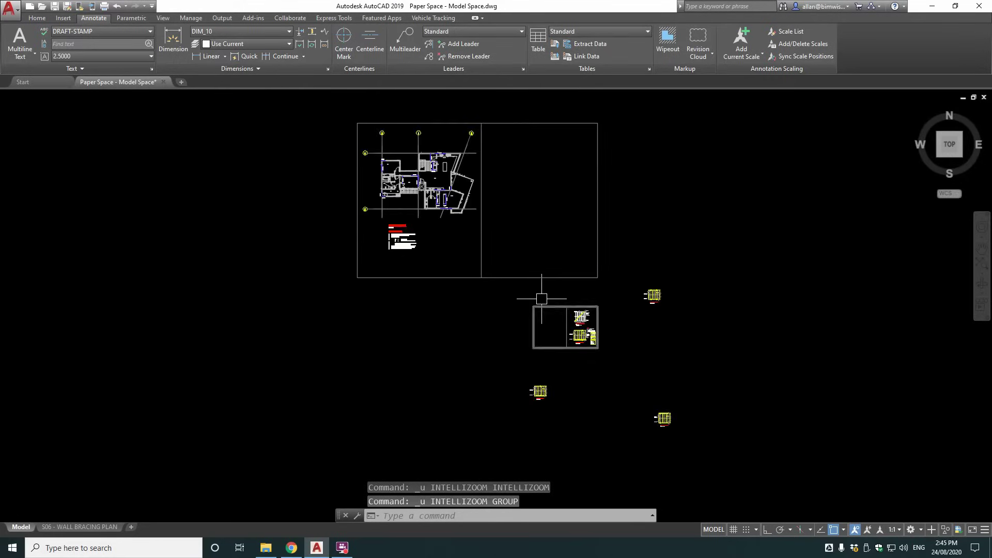
scroll(538, 293, up, 4)
scroll(591, 303, down, 2)
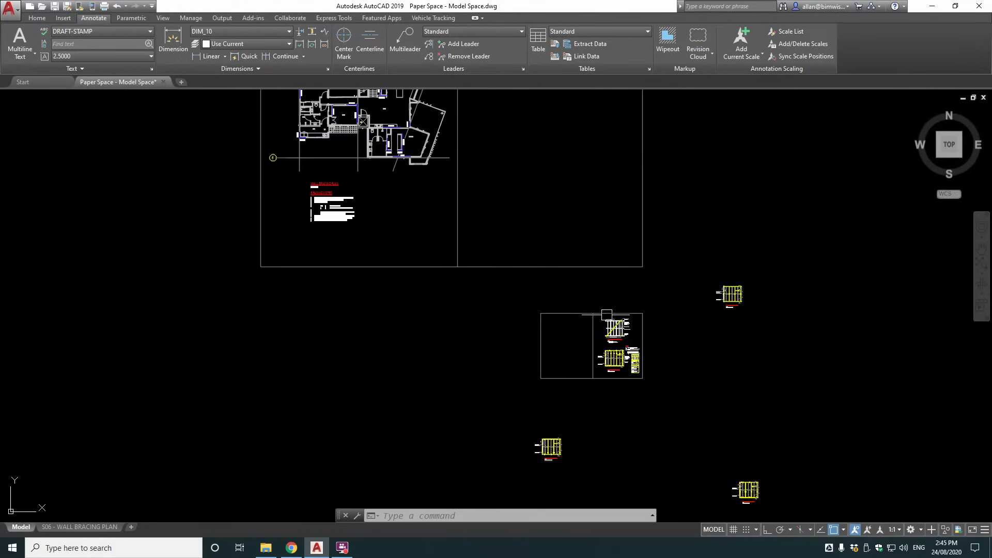
middle_drag(715, 328, 688, 269)
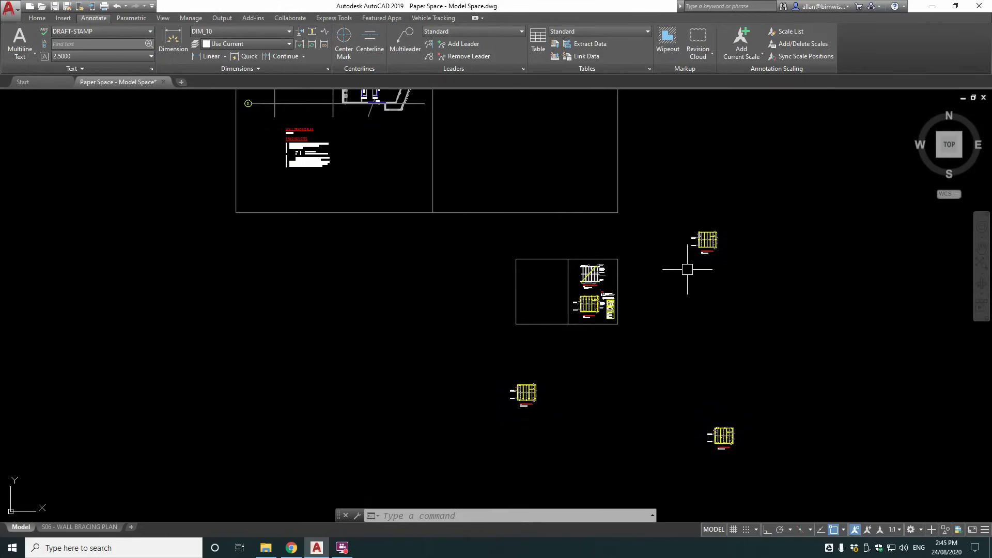
scroll(734, 267, up, 4)
Erase two wall-frame detail copies using crossing windows.
text(e)
key(Return)
click(740, 192)
click(643, 283)
scroll(646, 284, down, 6)
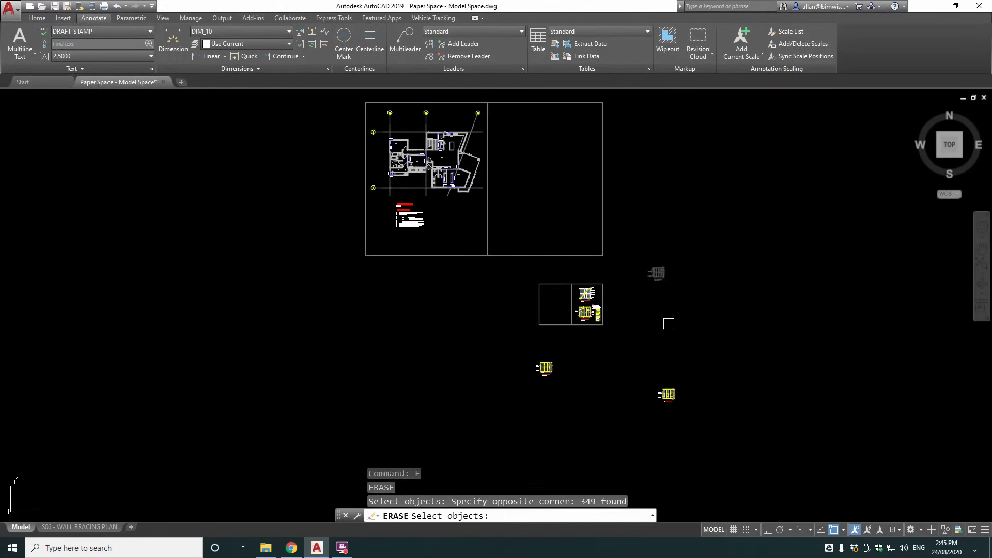
click(702, 363)
click(672, 394)
key(Return)
scroll(542, 368, up, 4)
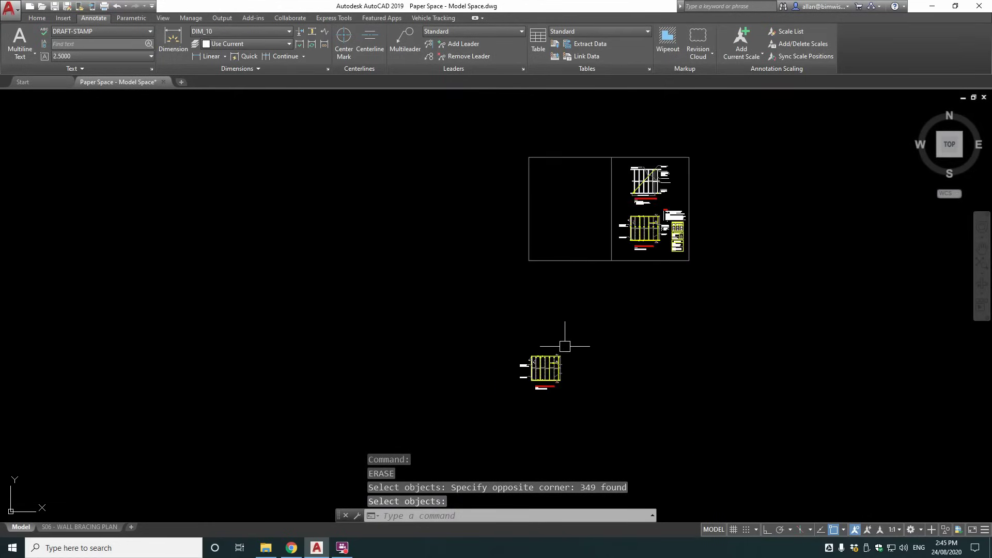
scroll(565, 346, up, 3)
middle_drag(530, 370, 514, 267)
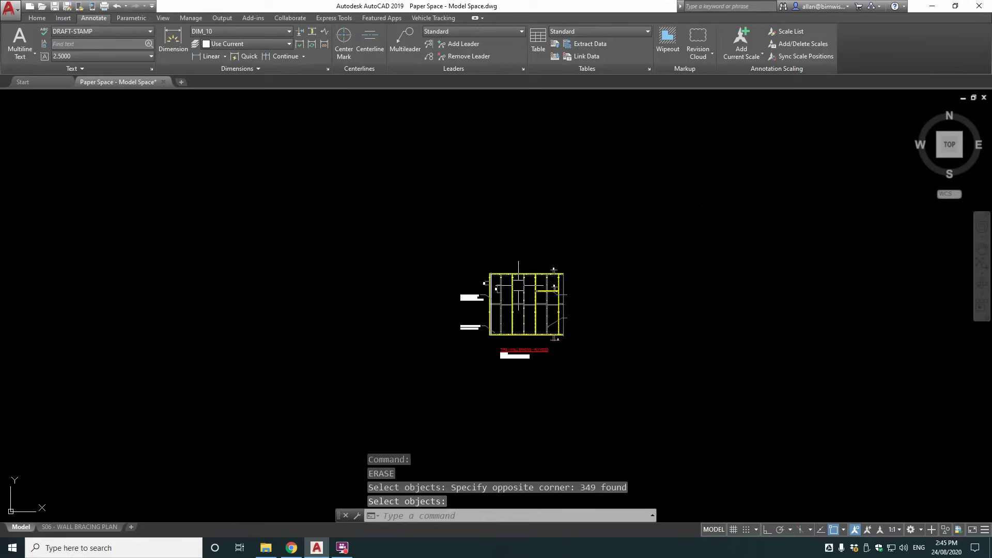
Draw two diagonal lines forming an X over the remaining detail copy.
text(l)
key(Return)
click(452, 253)
click(608, 373)
key(Return)
key(Return)
click(604, 261)
click(450, 367)
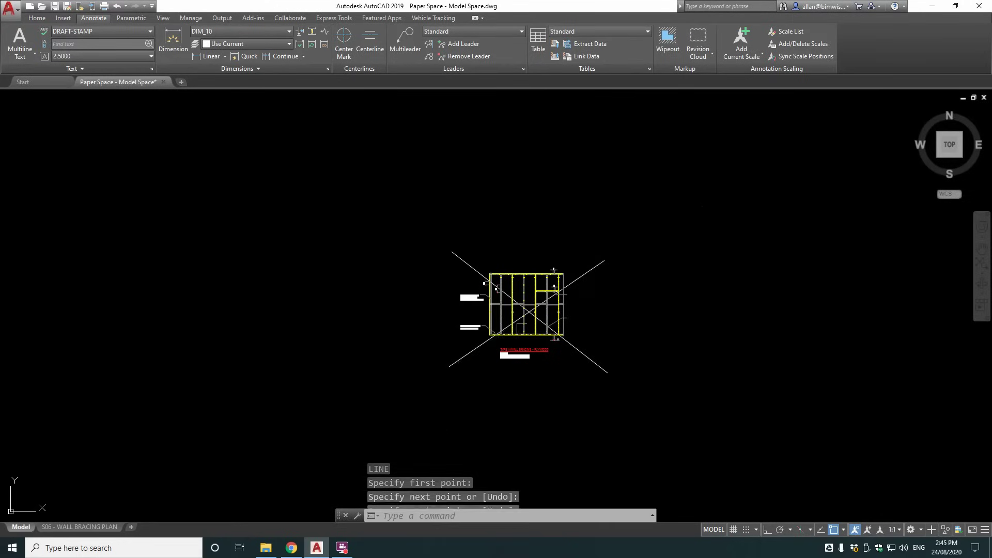
scroll(532, 381, down, 5)
scroll(647, 333, up, 3)
scroll(676, 208, down, 5)
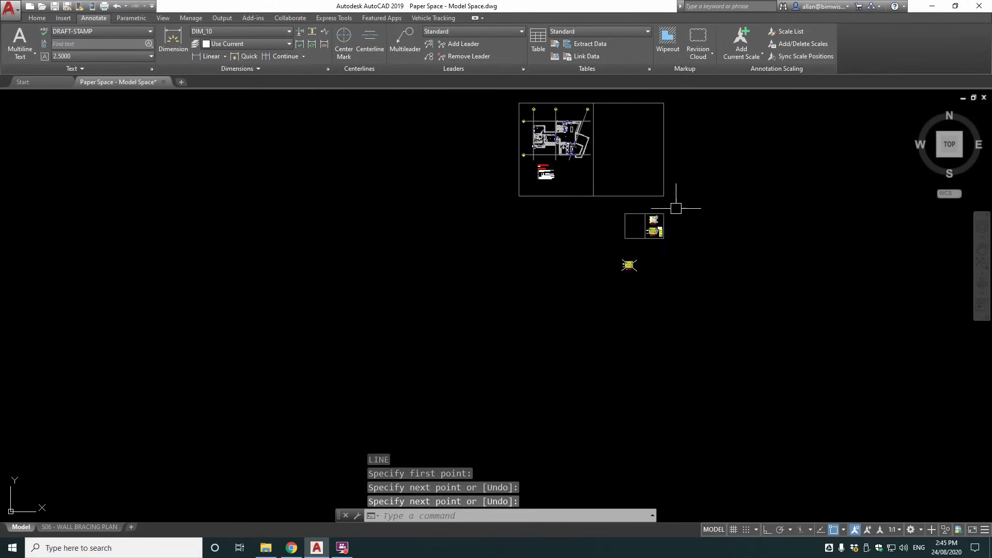
scroll(644, 227, up, 5)
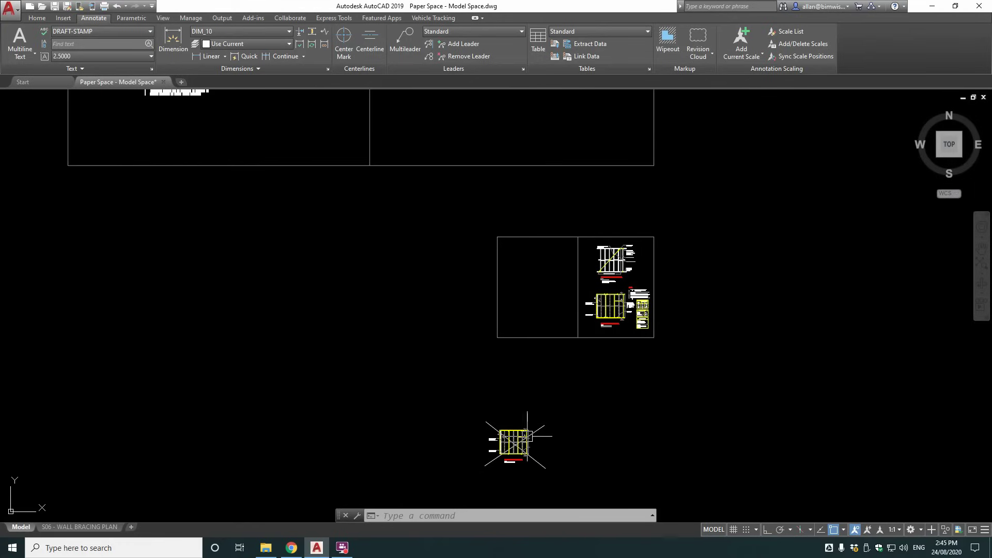
Erase the X-marked detail copy with a crossing window.
key(Return)
click(558, 406)
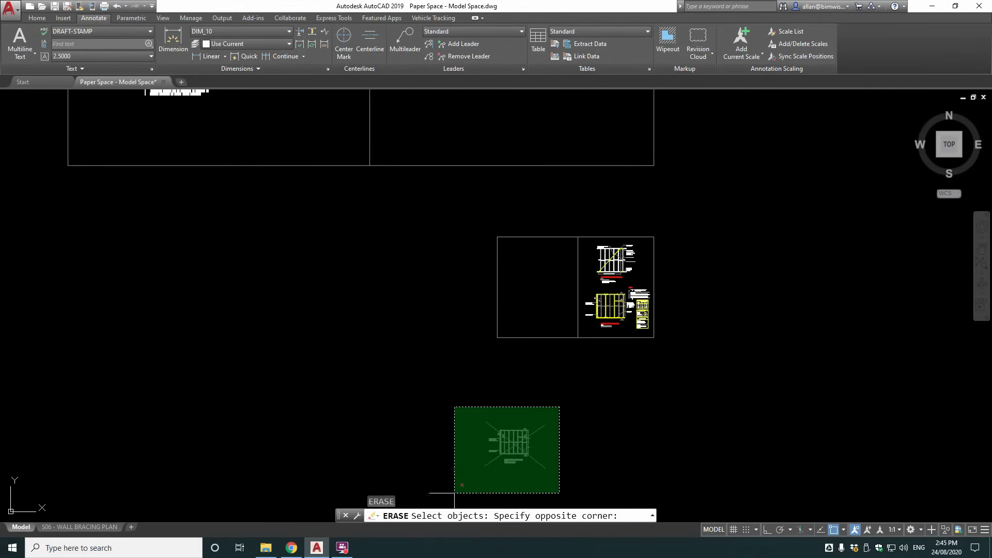
click(456, 504)
key(Return)
text(z)
key(Return)
text(E)
key(Return)
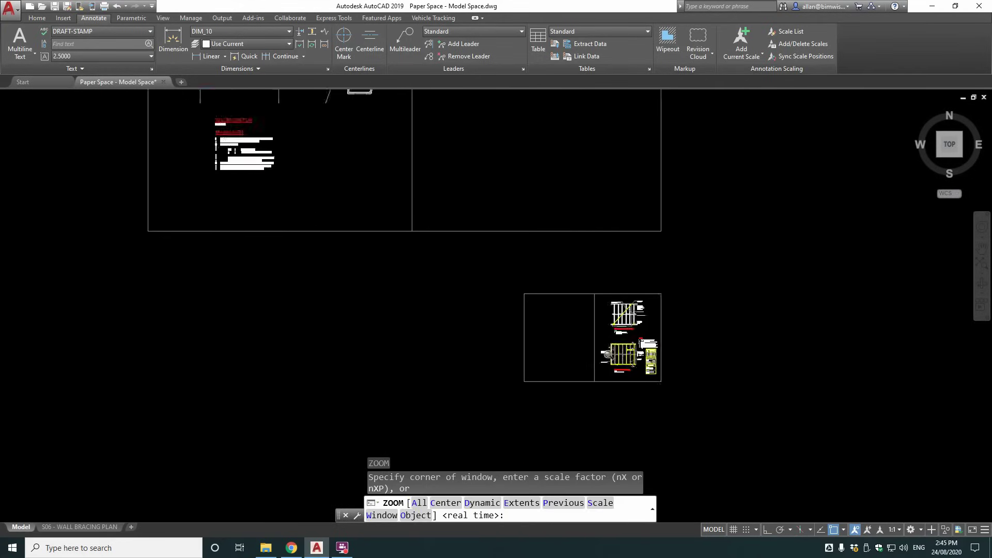